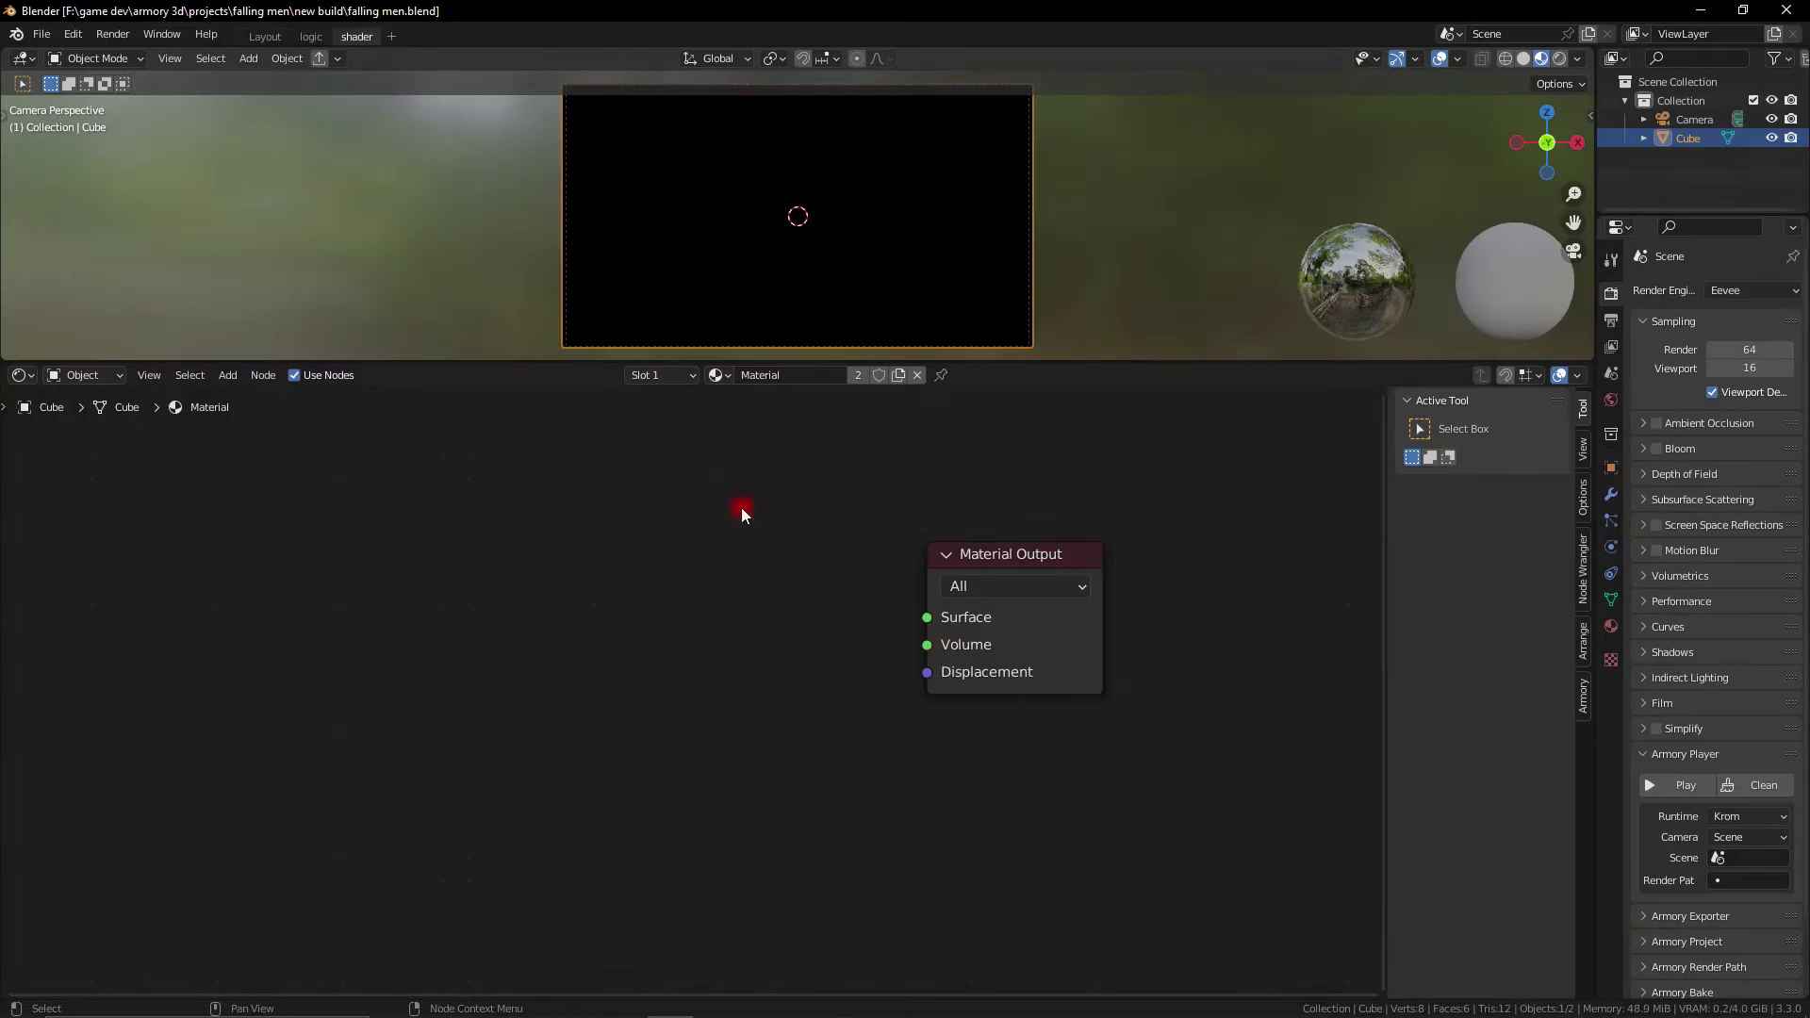
Add a Diffuse BSDF node and connect its output to the Material Output's Surface input
key("shift+a")
left_click(722, 611)
type("diff")
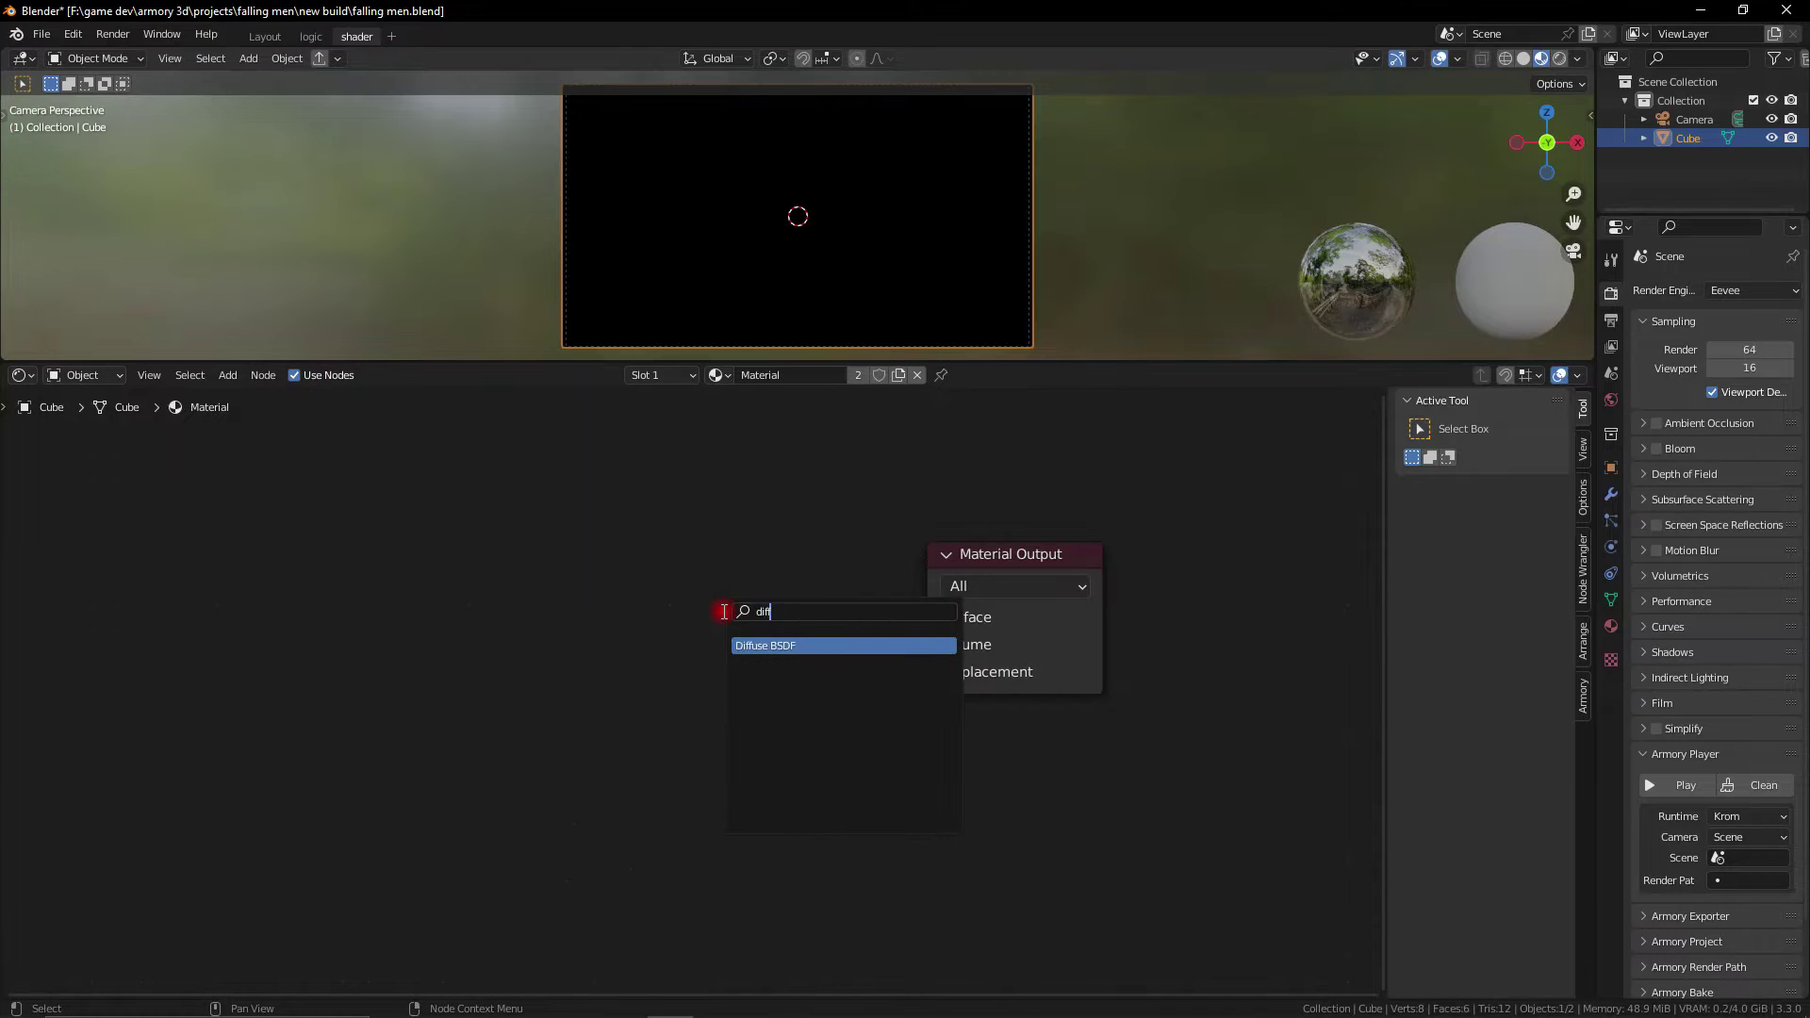
key("Return")
left_click_drag(908, 593, 927, 617)
left_click_drag(750, 596, 722, 603)
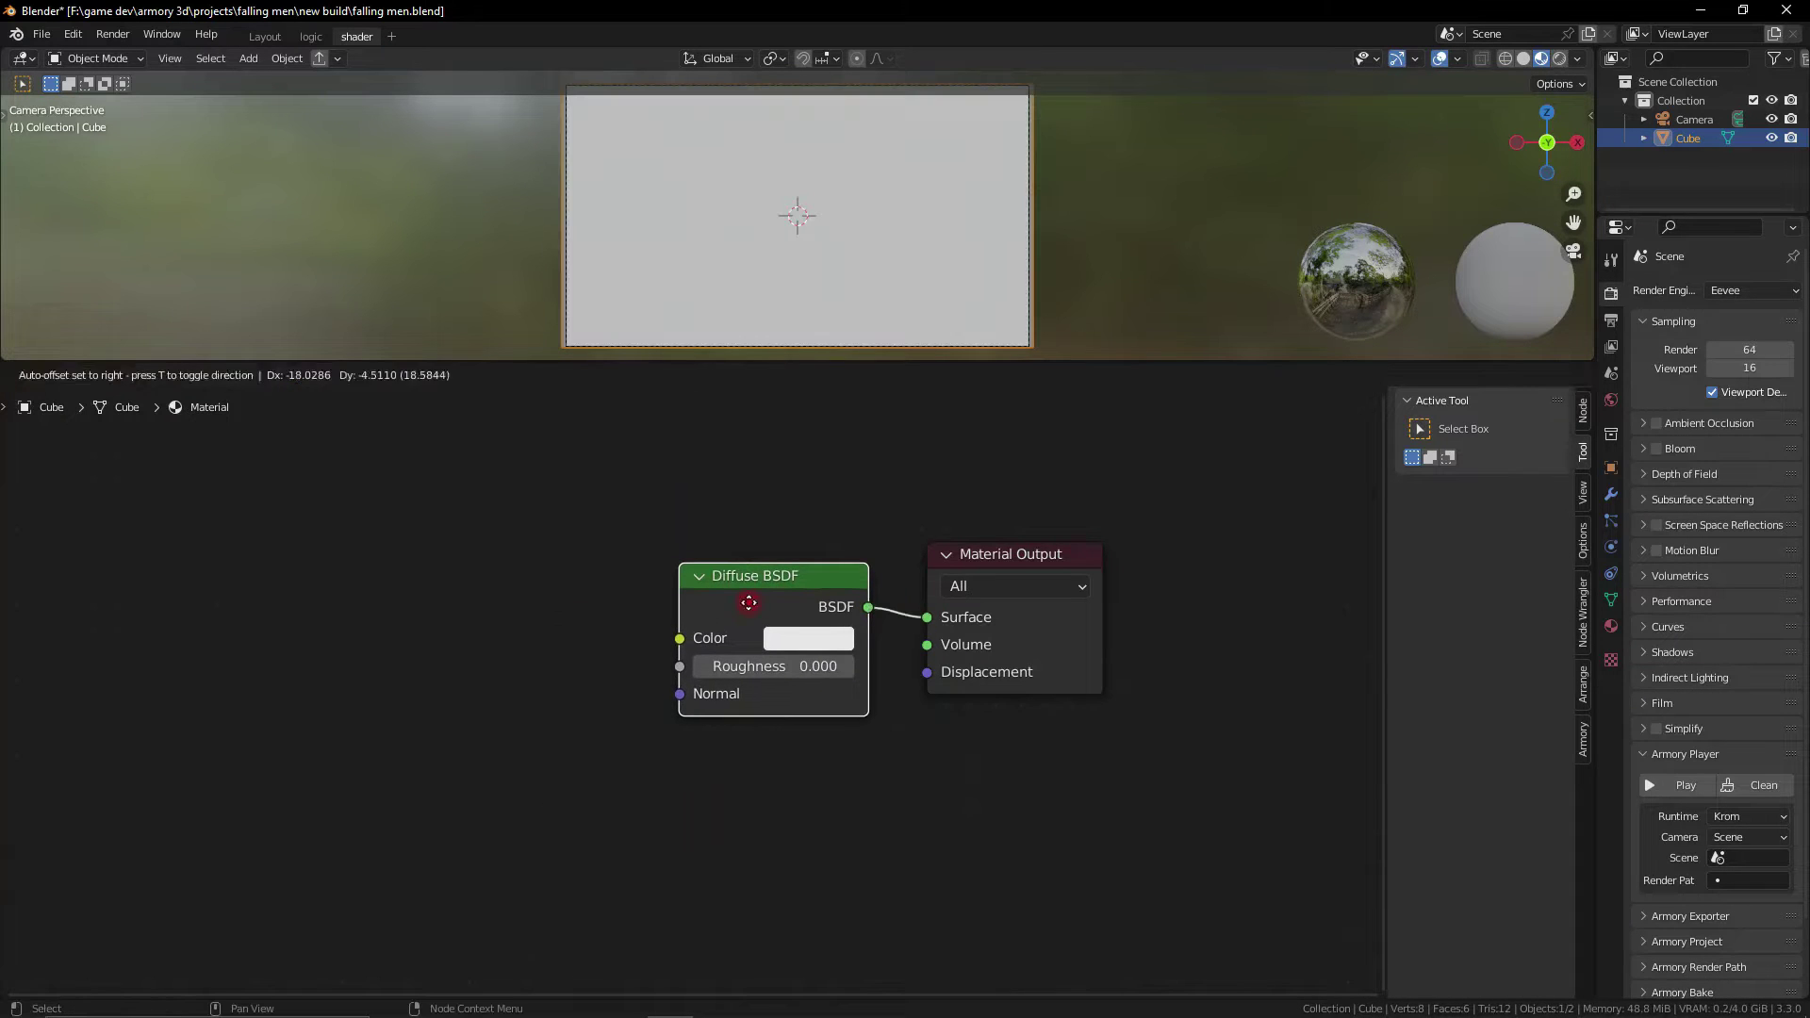
Add an RGB node and connect its Color output to the Diffuse BSDF's Color input
key("shift+a")
left_click(580, 615)
type("rgb")
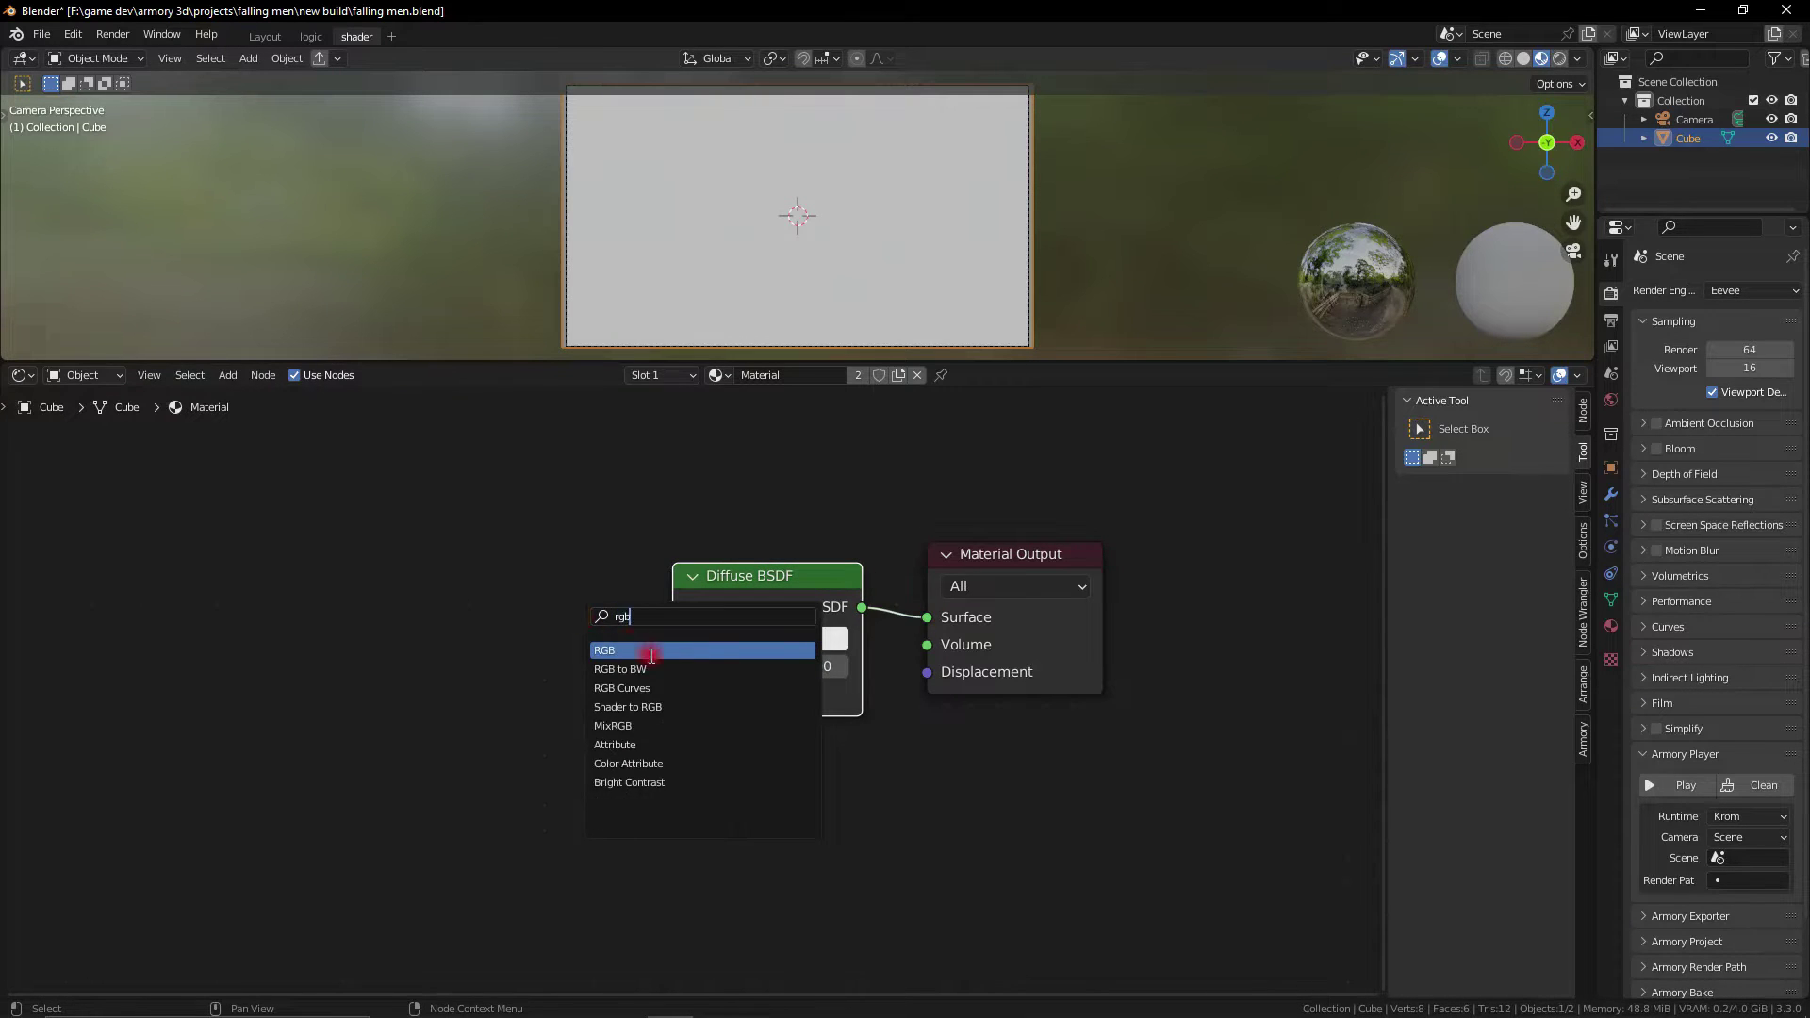
key("Return")
left_click(615, 614)
left_click_drag(605, 610, 698, 656)
left_click(603, 609)
left_click_drag(603, 609, 675, 639)
Set the RGB node's colour to blue and tidy the Diffuse BSDF node's placement
left_click_drag(738, 584, 742, 606)
scroll(820, 301, "down", 2)
middle_click_drag(822, 283, 841, 292)
scroll(773, 396, "down", 1)
scroll(747, 287, "down", 6)
mouse_move(518, 692)
left_mouse_down()
mouse_move(503, 665)
mouse_move(532, 664)
left_mouse_up()
Enable Parameter for the RGB node in its Armory settings and rename the node color
left_click(489, 621)
left_click(1583, 738)
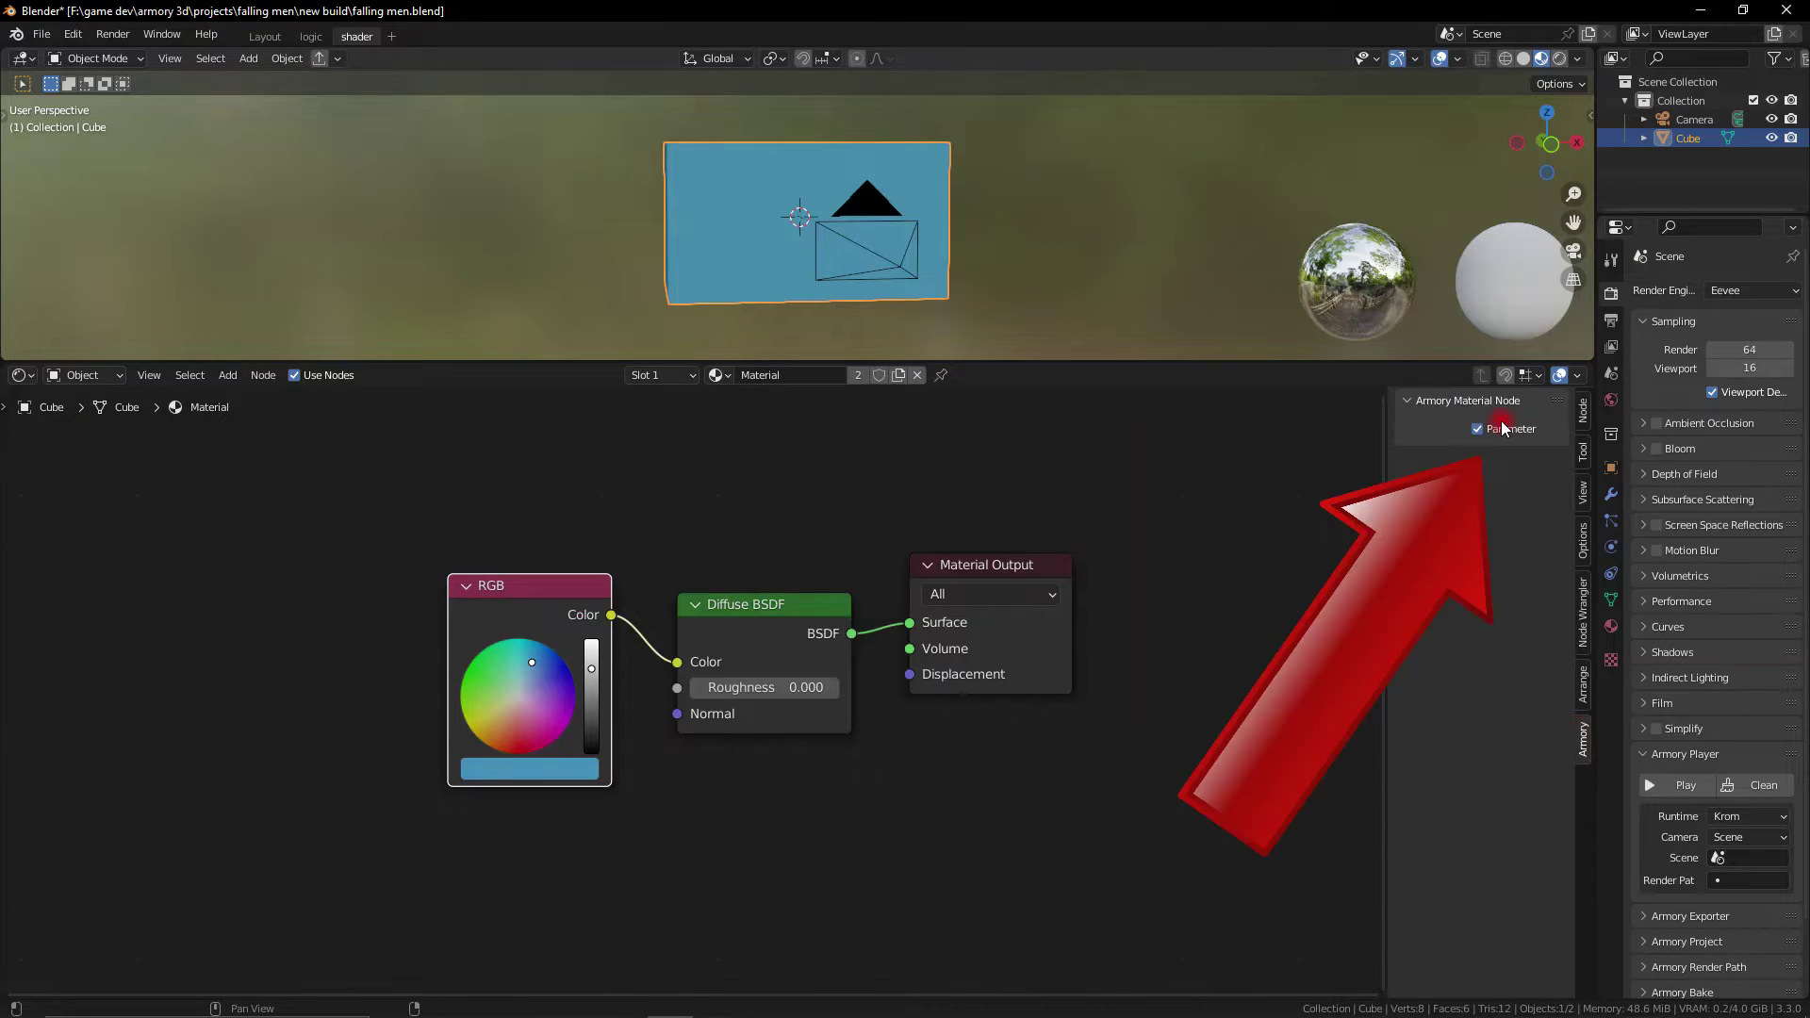
left_click(1584, 424)
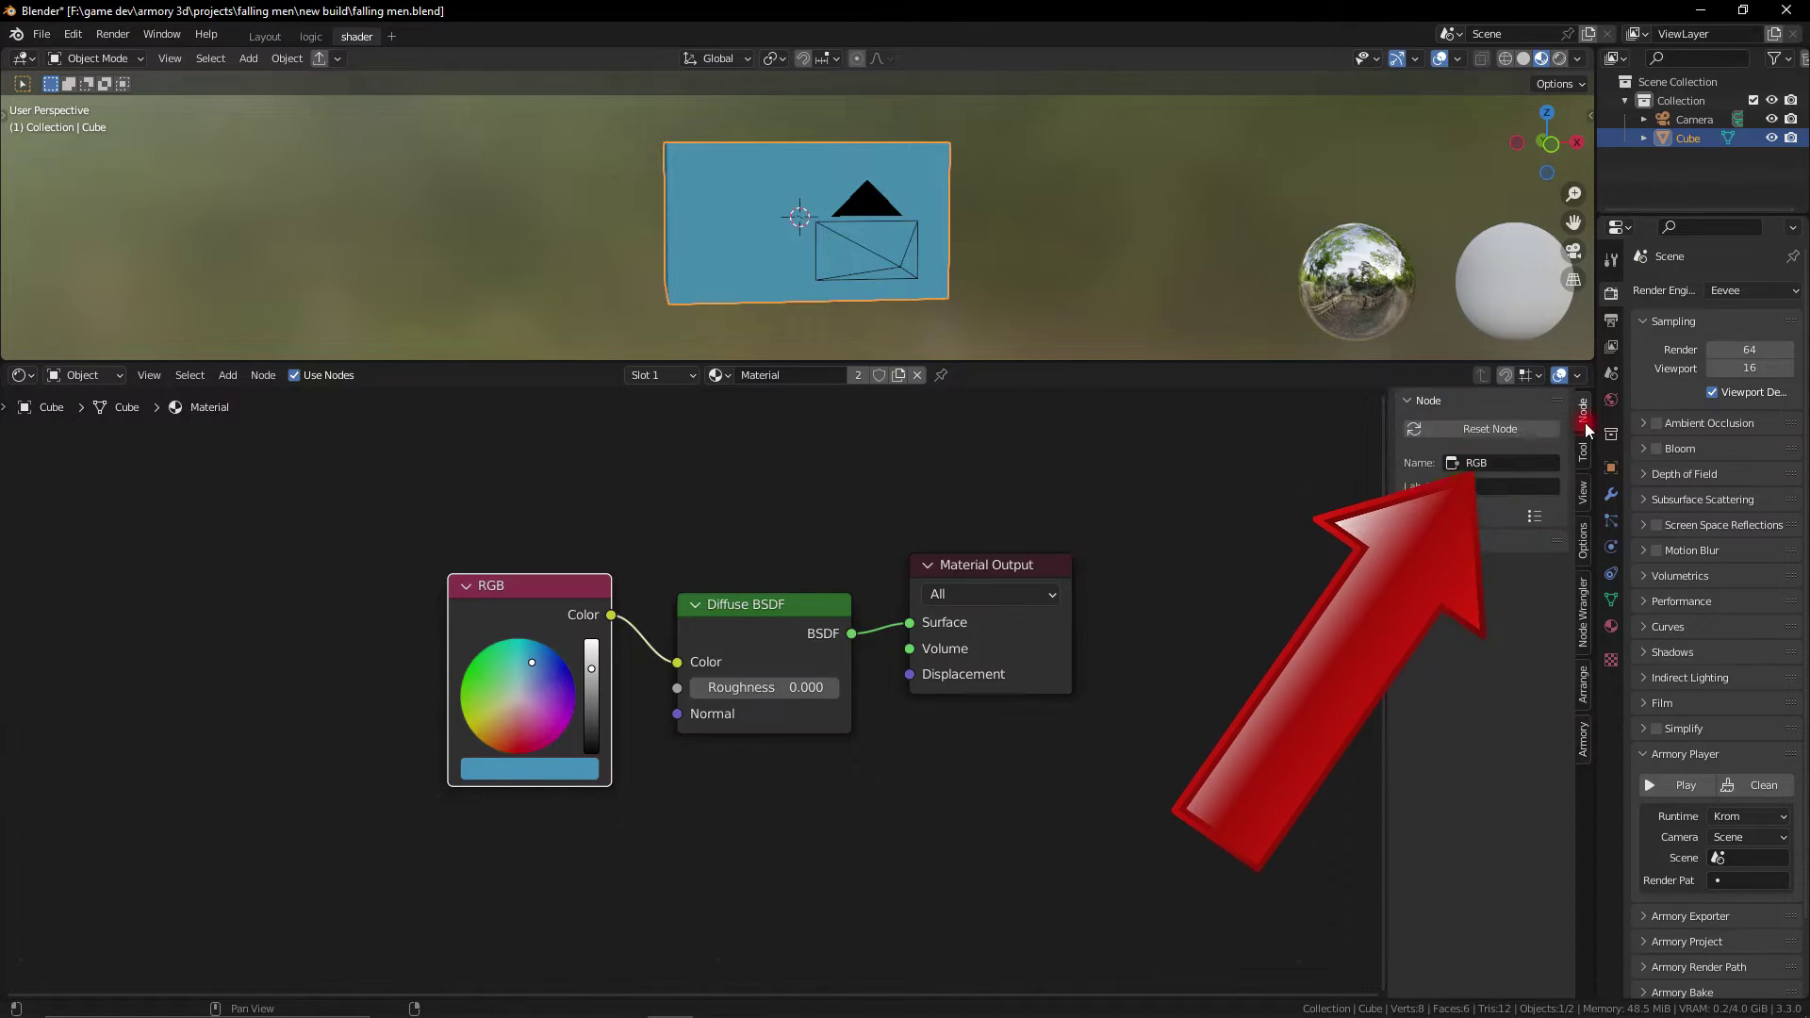
type("color")
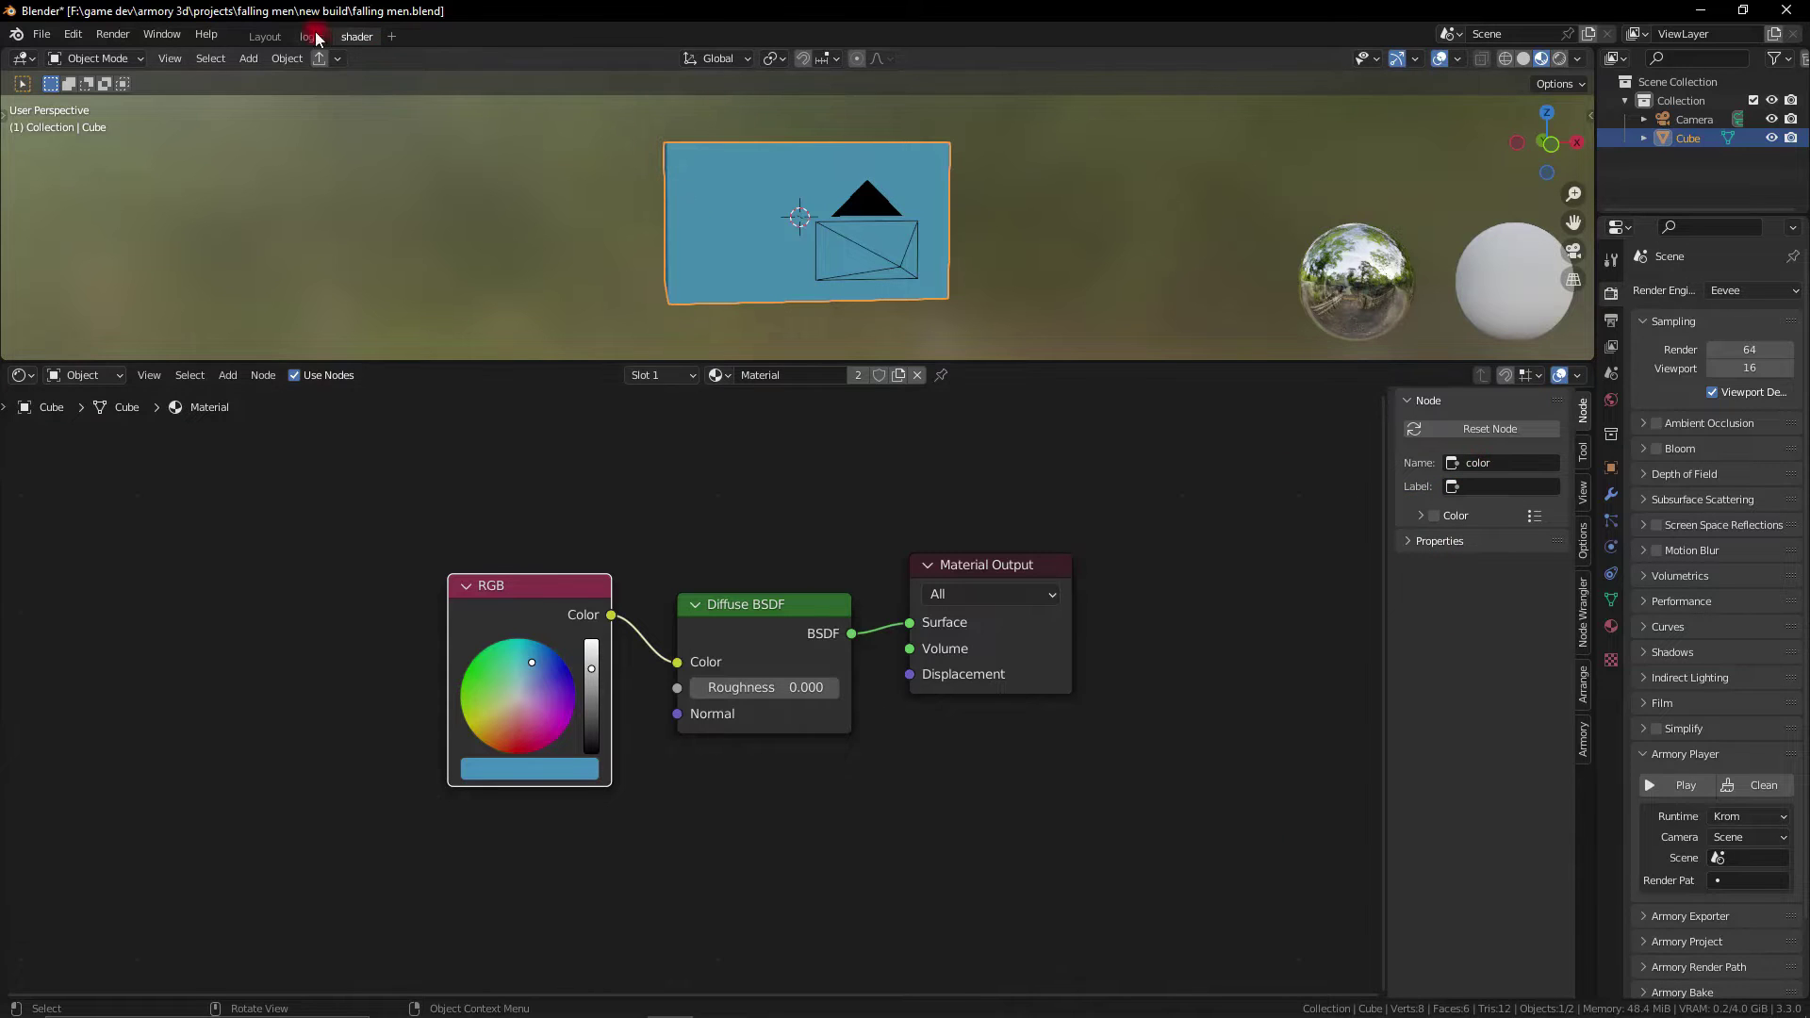
Add an On Init node to MyNodeTree in the logic workspace
left_click(311, 37)
key("shift+a")
type("son in")
left_click(599, 707)
left_click(594, 620)
left_click_drag(768, 667, 518, 647)
Add a Set Material RGB Param node with Cube as its object and connect On Init's Out to its In
key("shift+a")
type("spara")
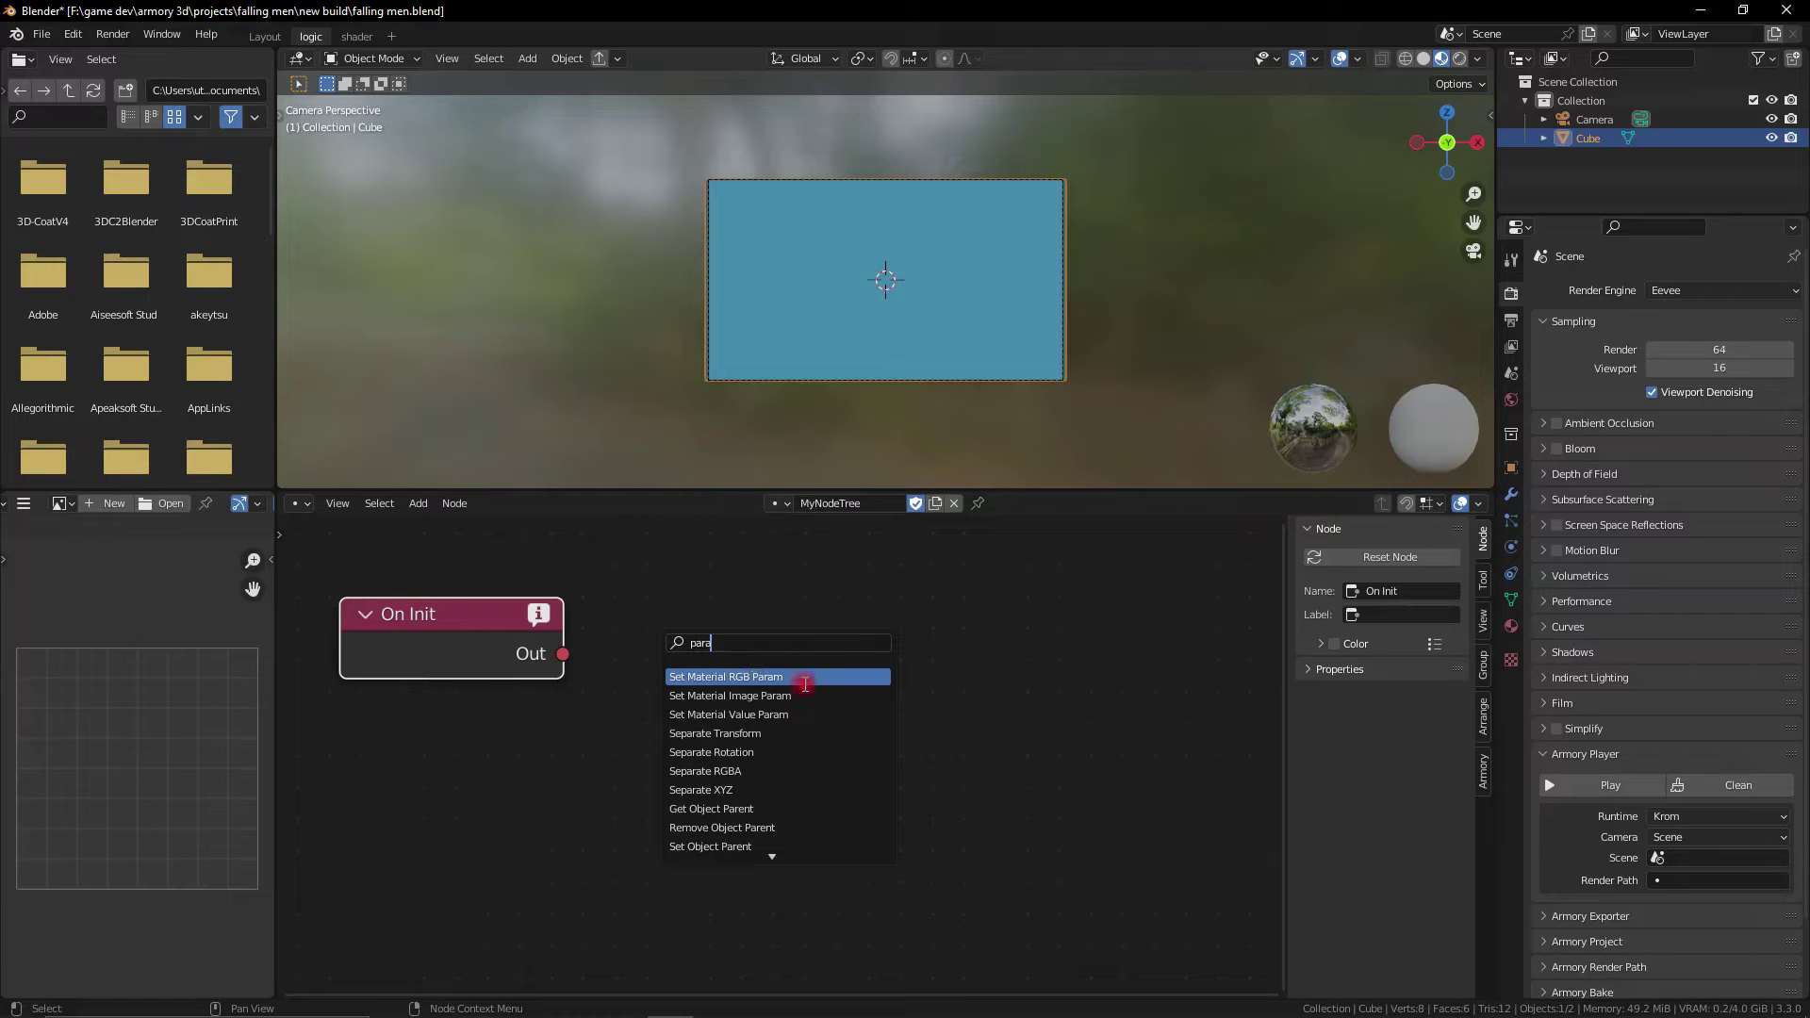
left_click(800, 677)
left_click(788, 654)
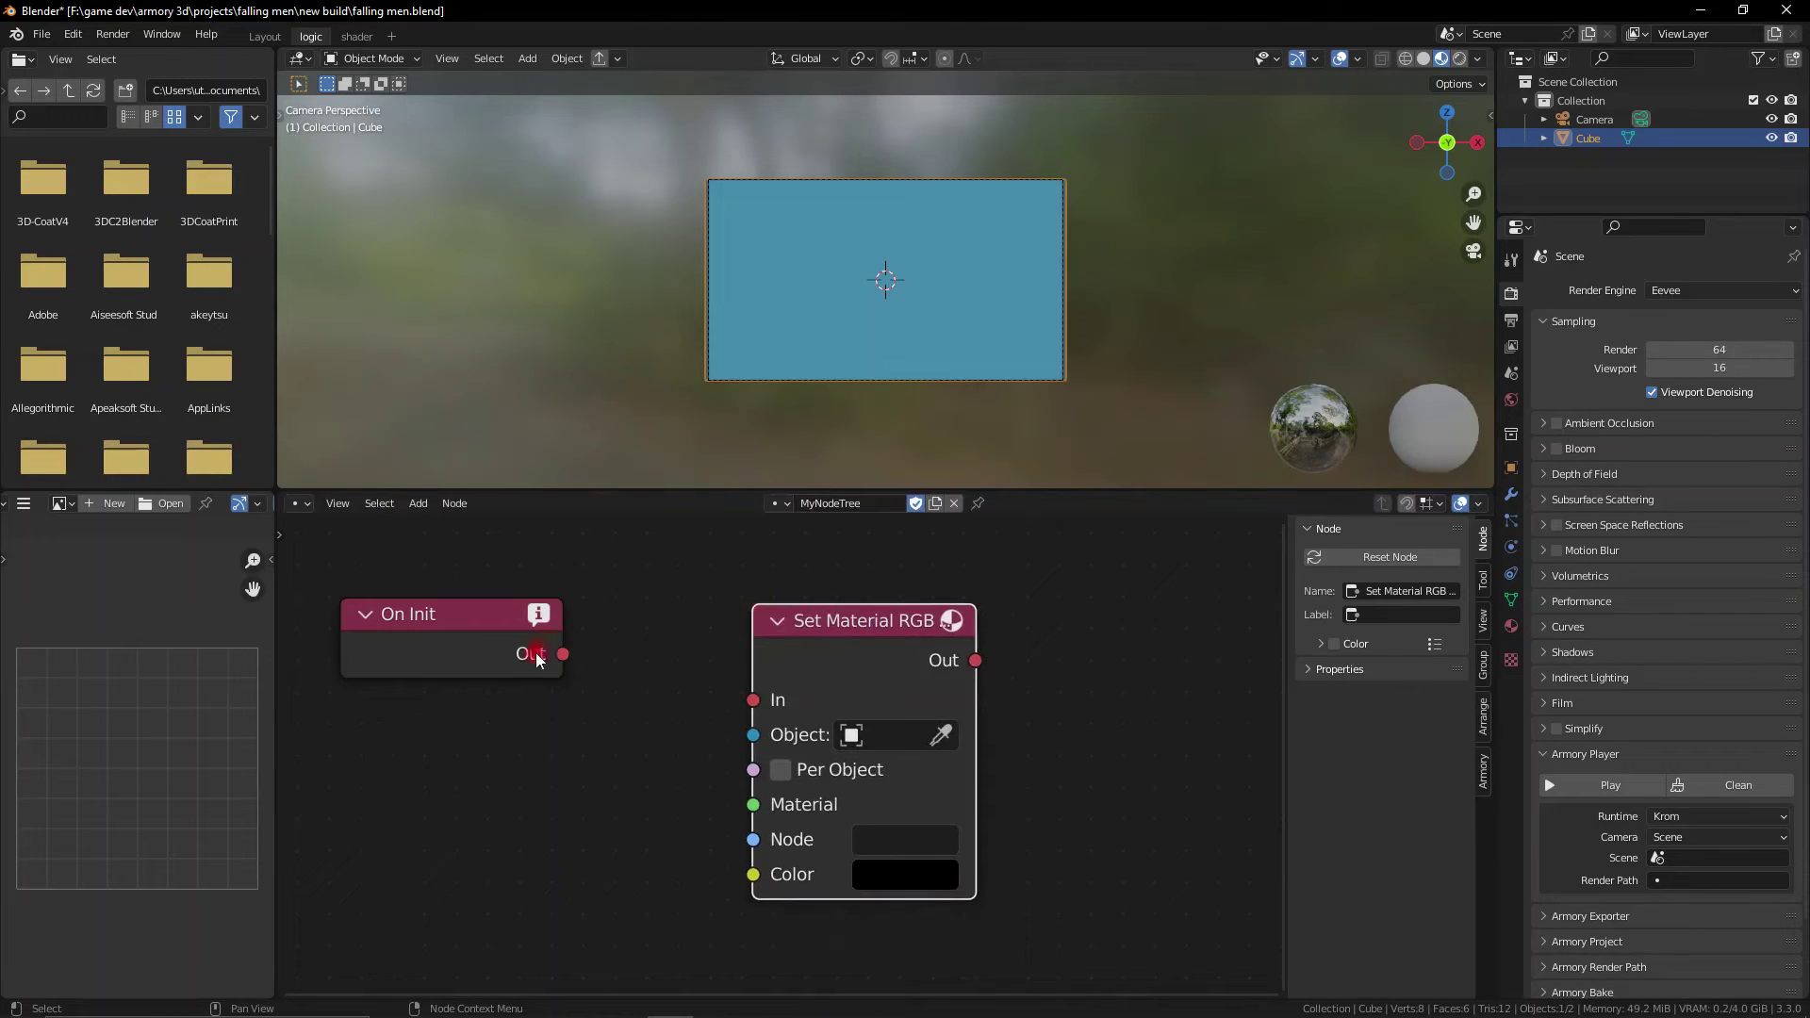
left_click_drag(562, 654, 753, 699)
left_click(942, 737)
left_click(879, 338)
Connect a Material node set to Material to the Set Material RGB node and enter color as the target node name
key("shift+a")
type("mater")
left_click(627, 820)
left_click(344, 725)
left_click(425, 836)
left_click(443, 523)
left_click_drag(575, 783, 765, 811)
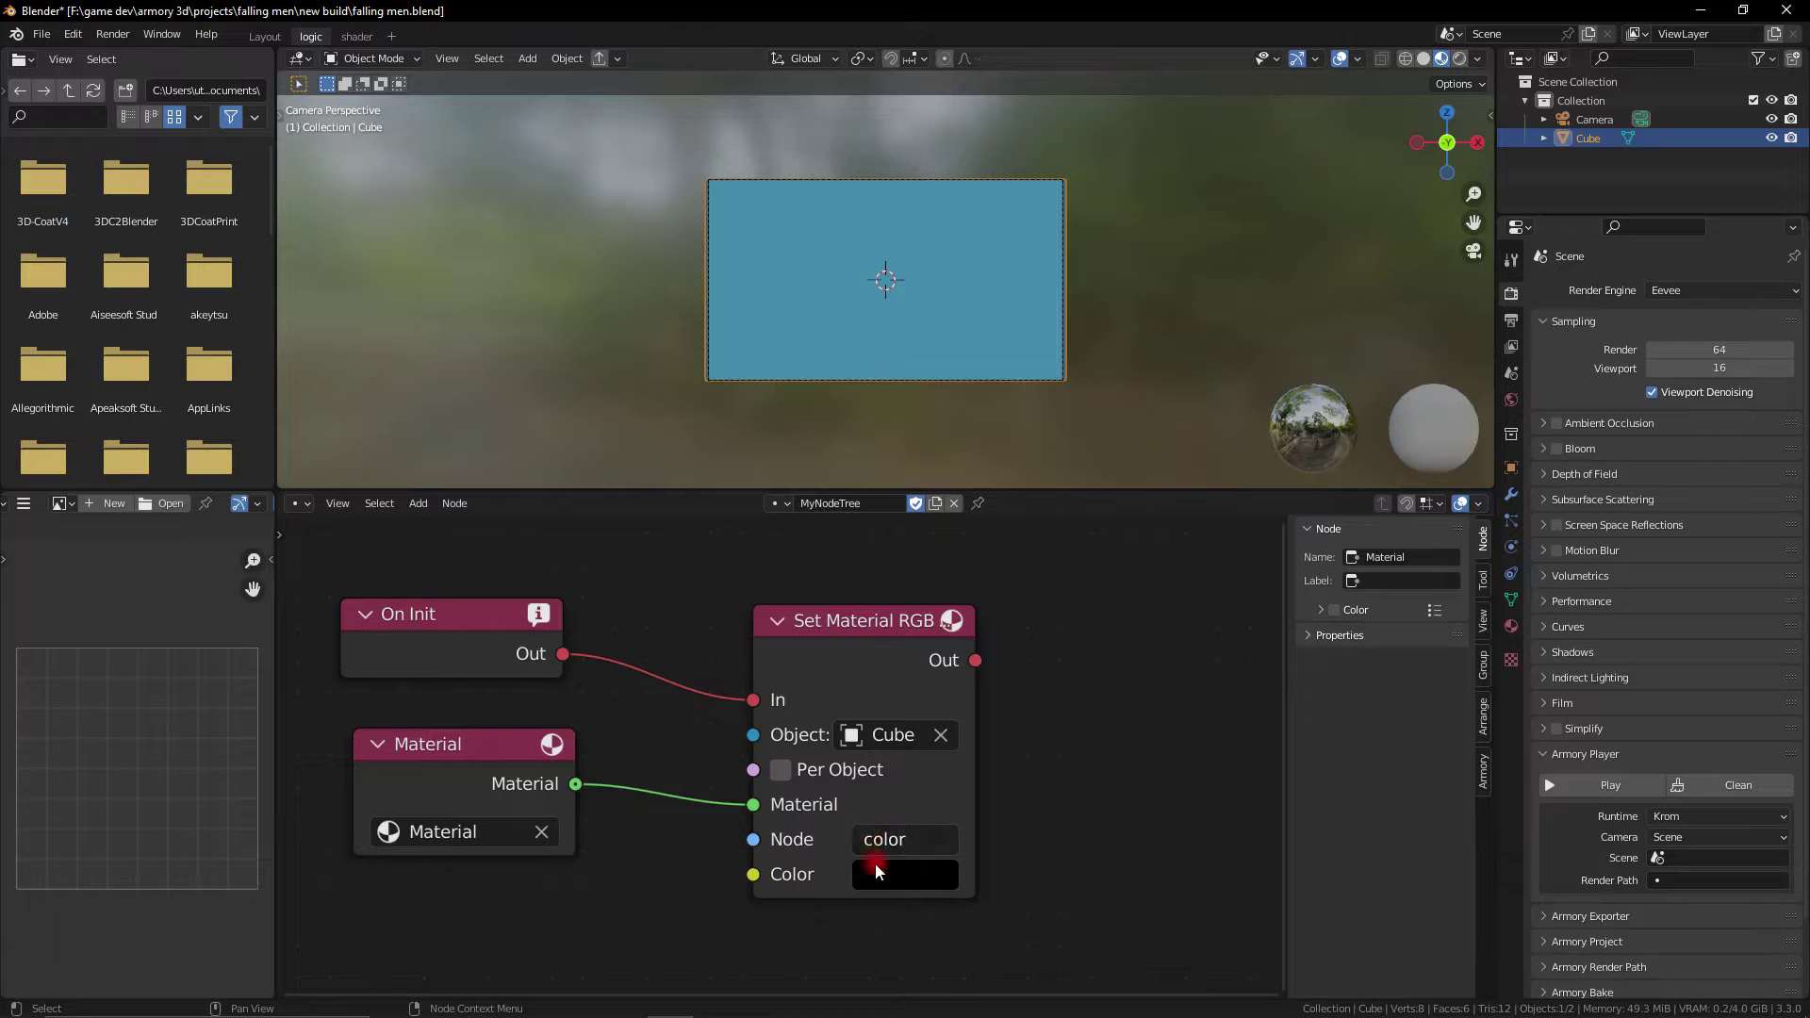
Set the Color of the Set Material RGB node to a muted red
left_click(877, 869)
left_click(1135, 534)
left_click(1072, 545)
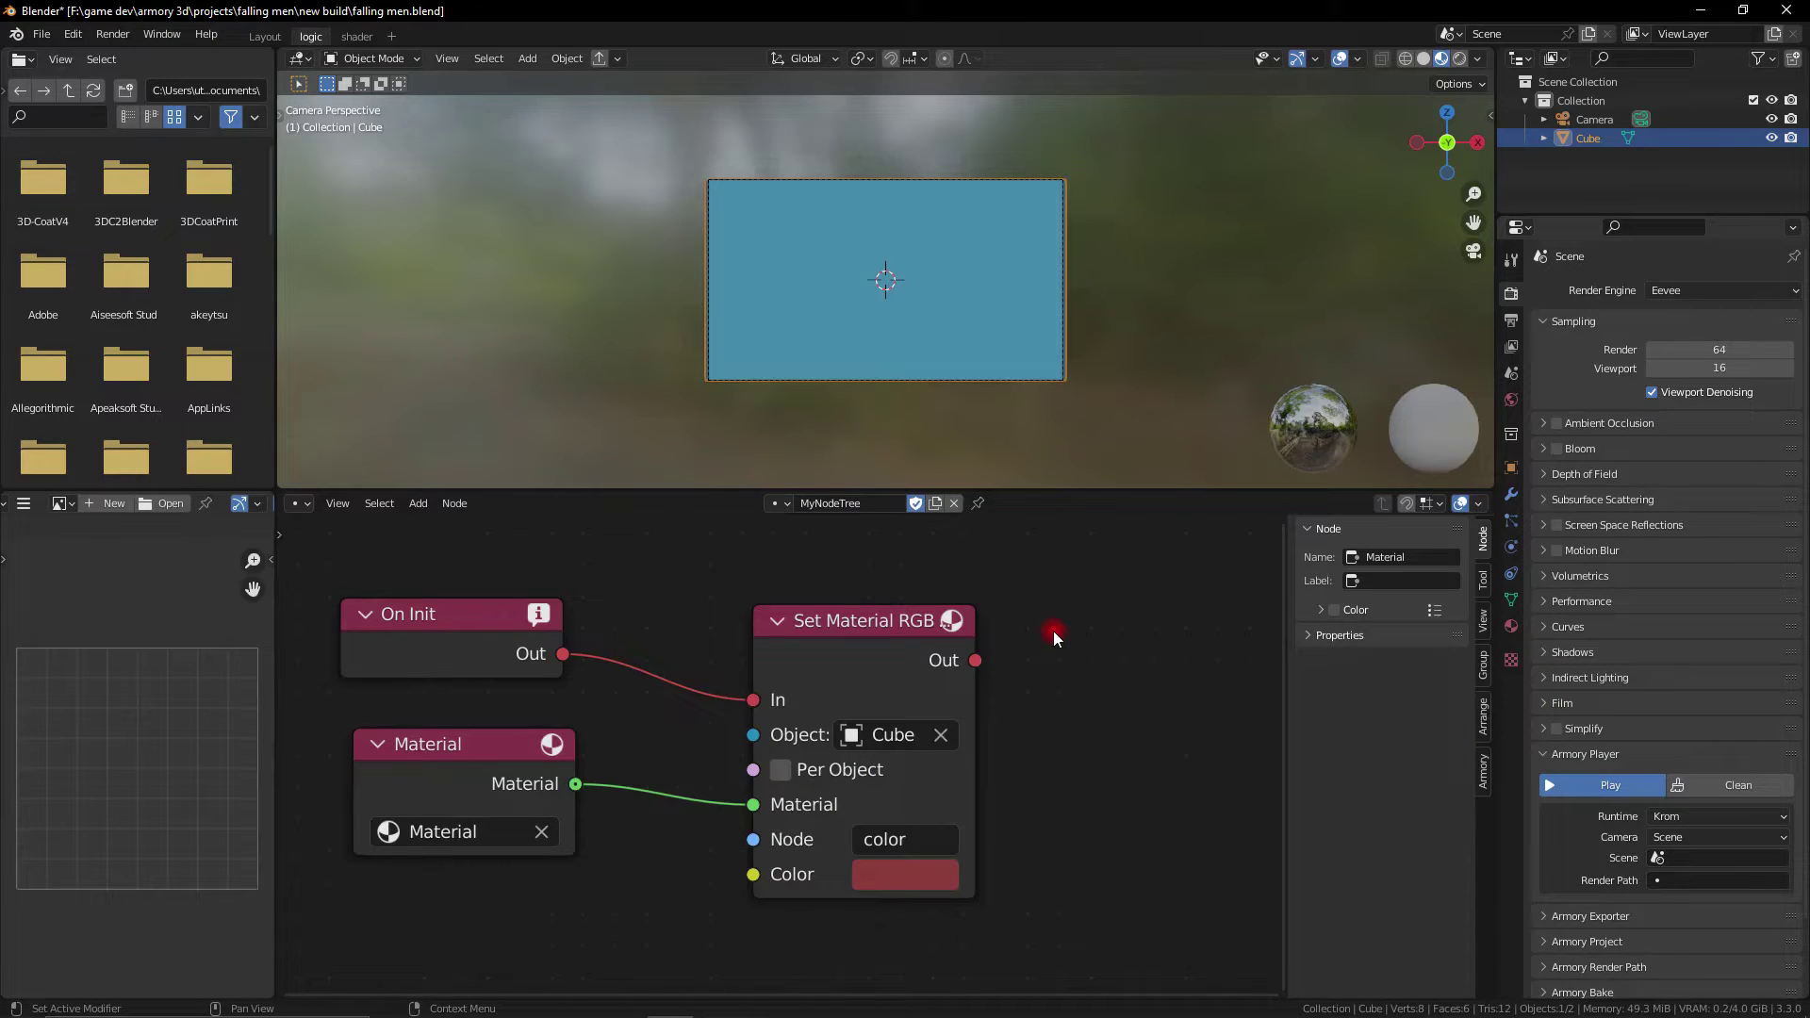
Play the project to check the cube's colour at start, and close the player window
key("F5")
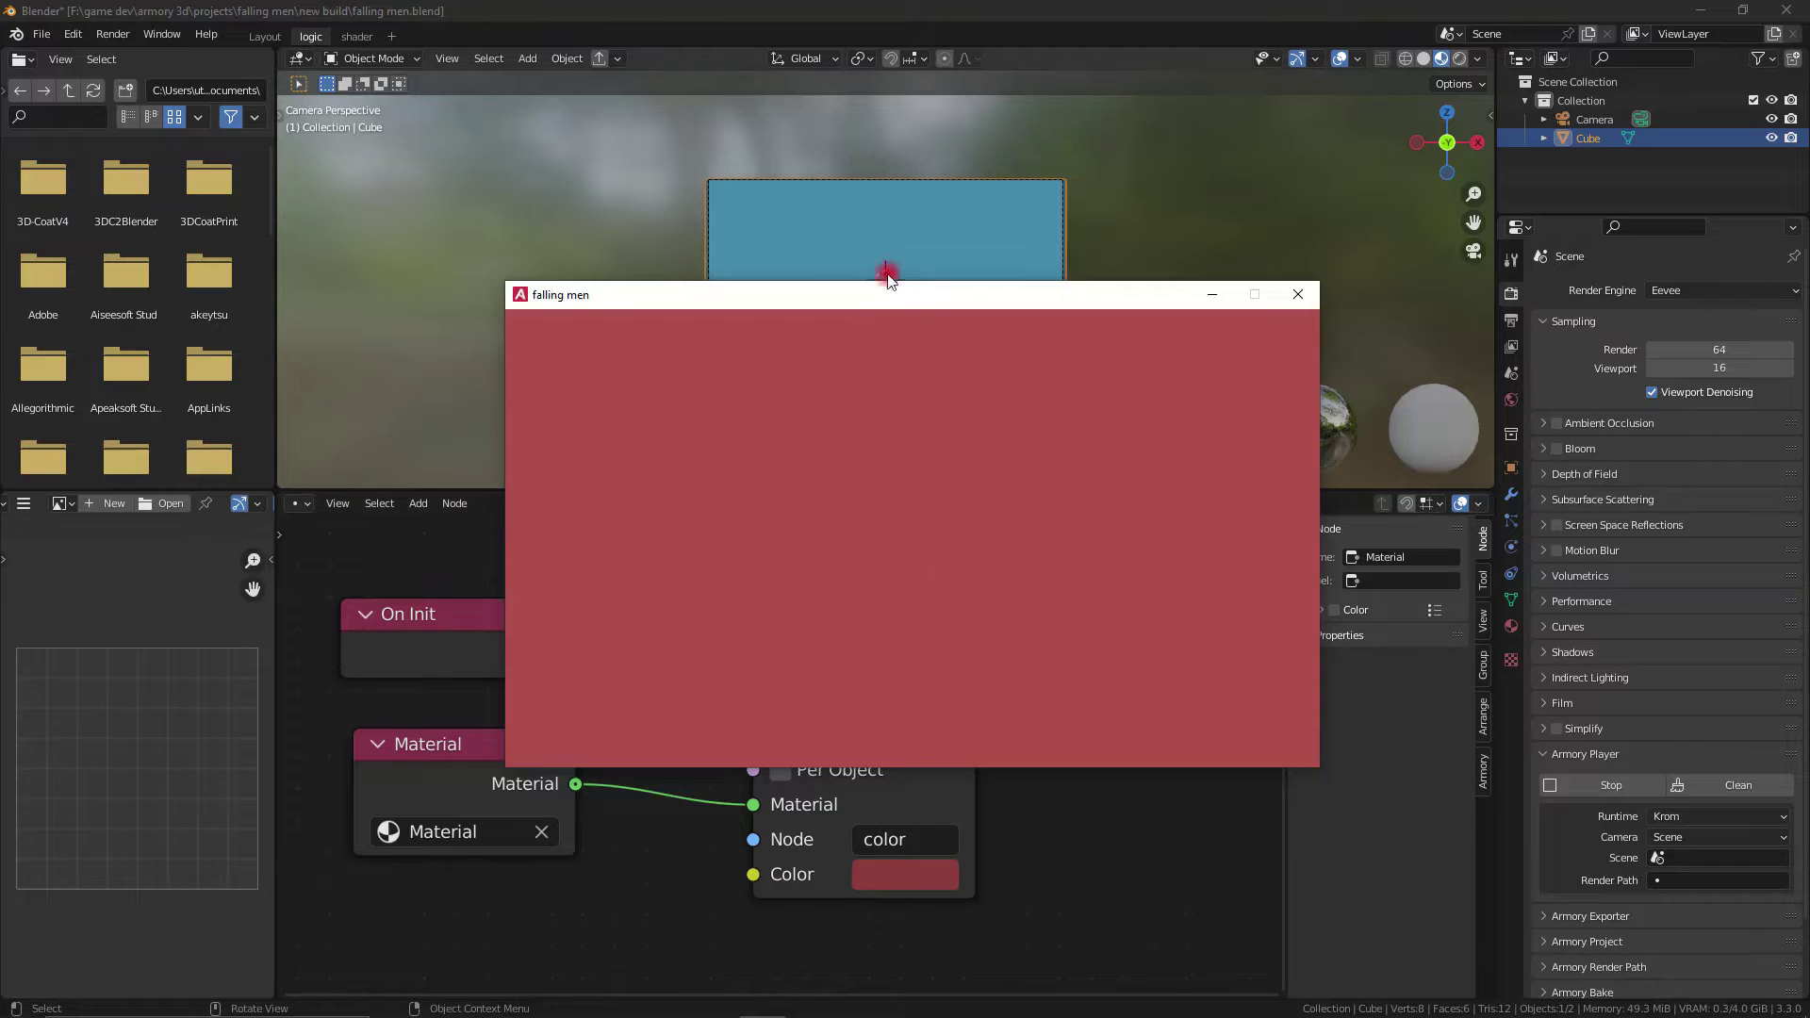
left_click_drag(893, 293, 798, 156)
left_click(1295, 157)
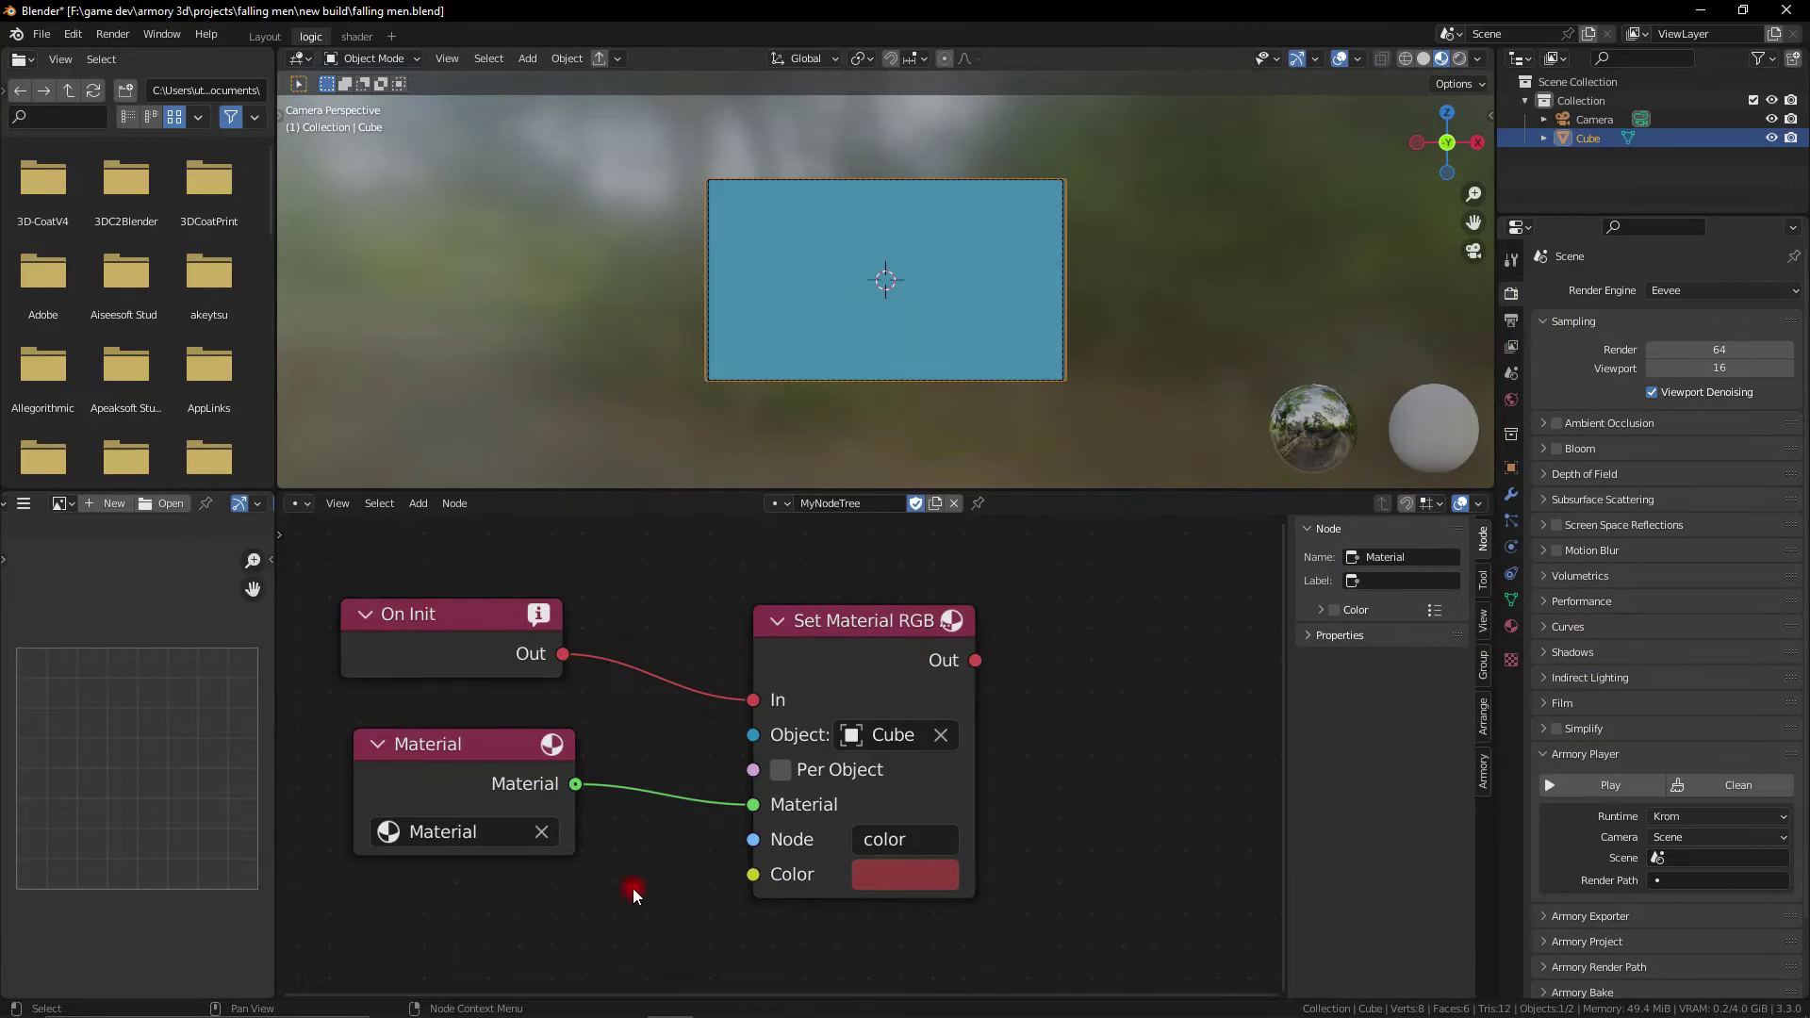
Add a Random Color node below the Material node and connect it to the Set Material RGB node's Color input
key("shift+a")
type("color rand")
key("Return")
left_click(323, 888)
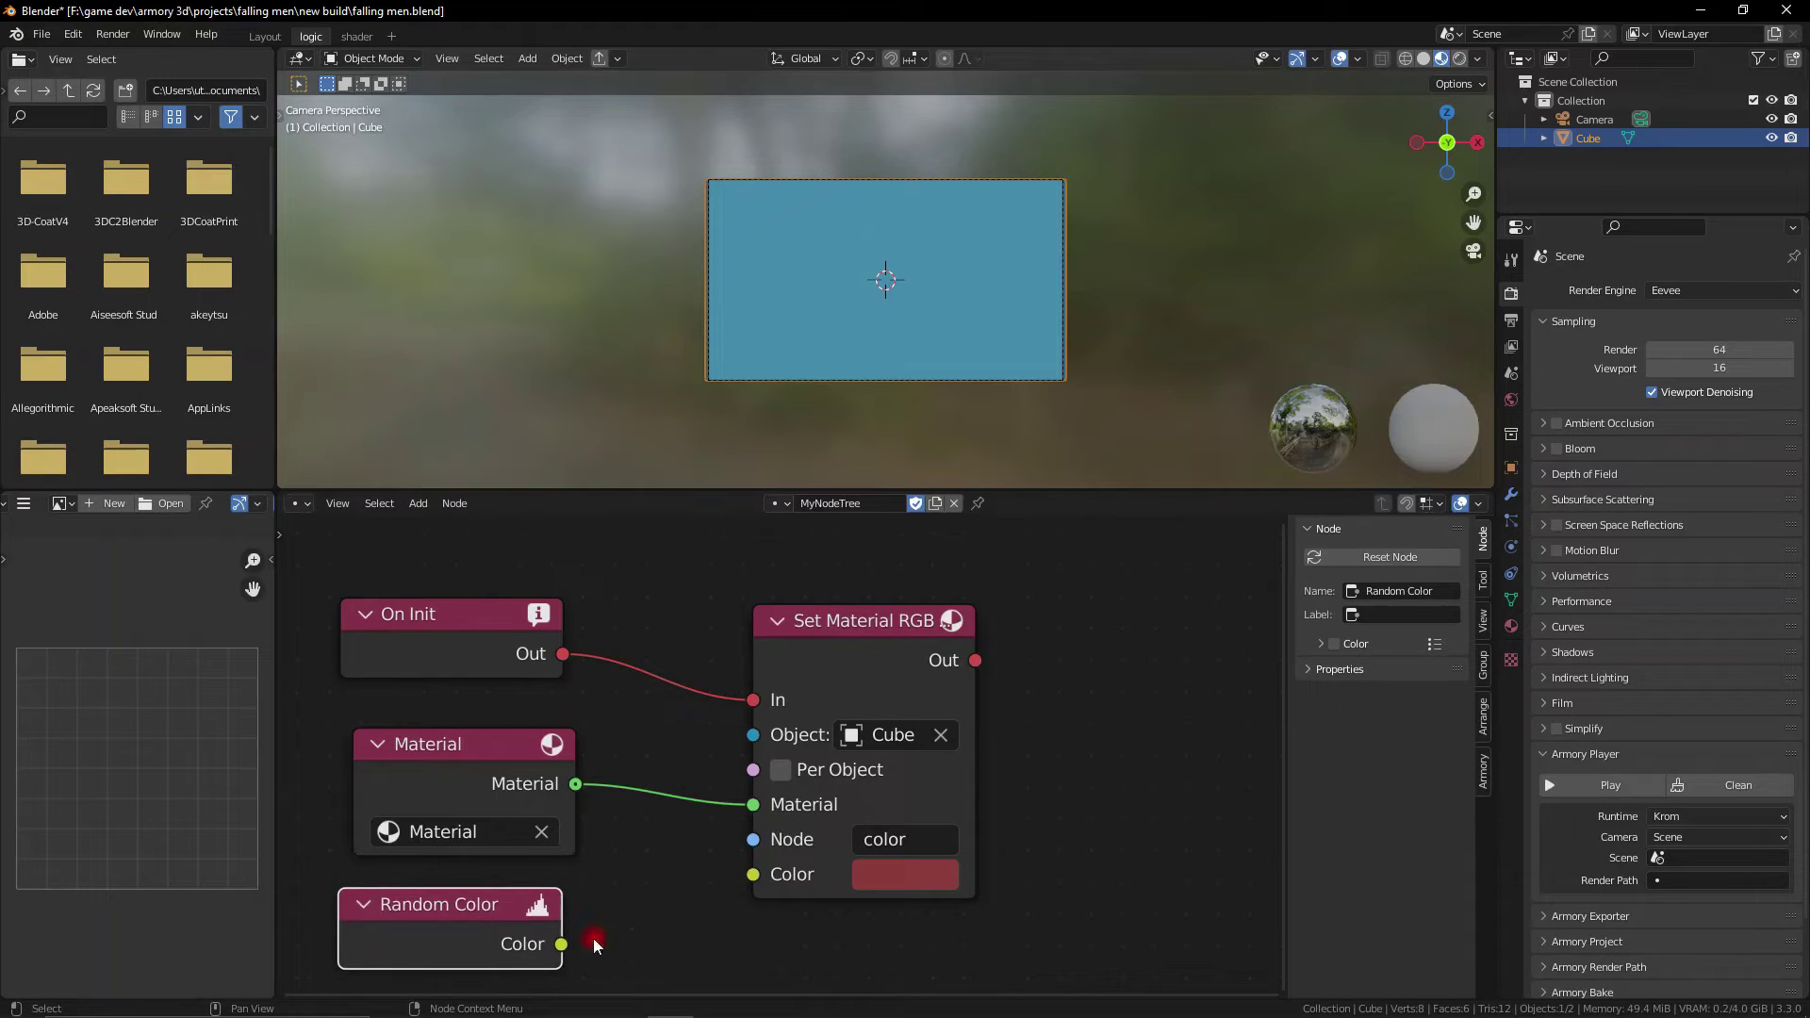
middle_click_drag(597, 942, 648, 872)
left_click_drag(610, 875, 802, 805)
middle_click_drag(710, 799, 673, 837)
Play the project to check the random colour on the cube, and close the player window
left_click(1684, 784)
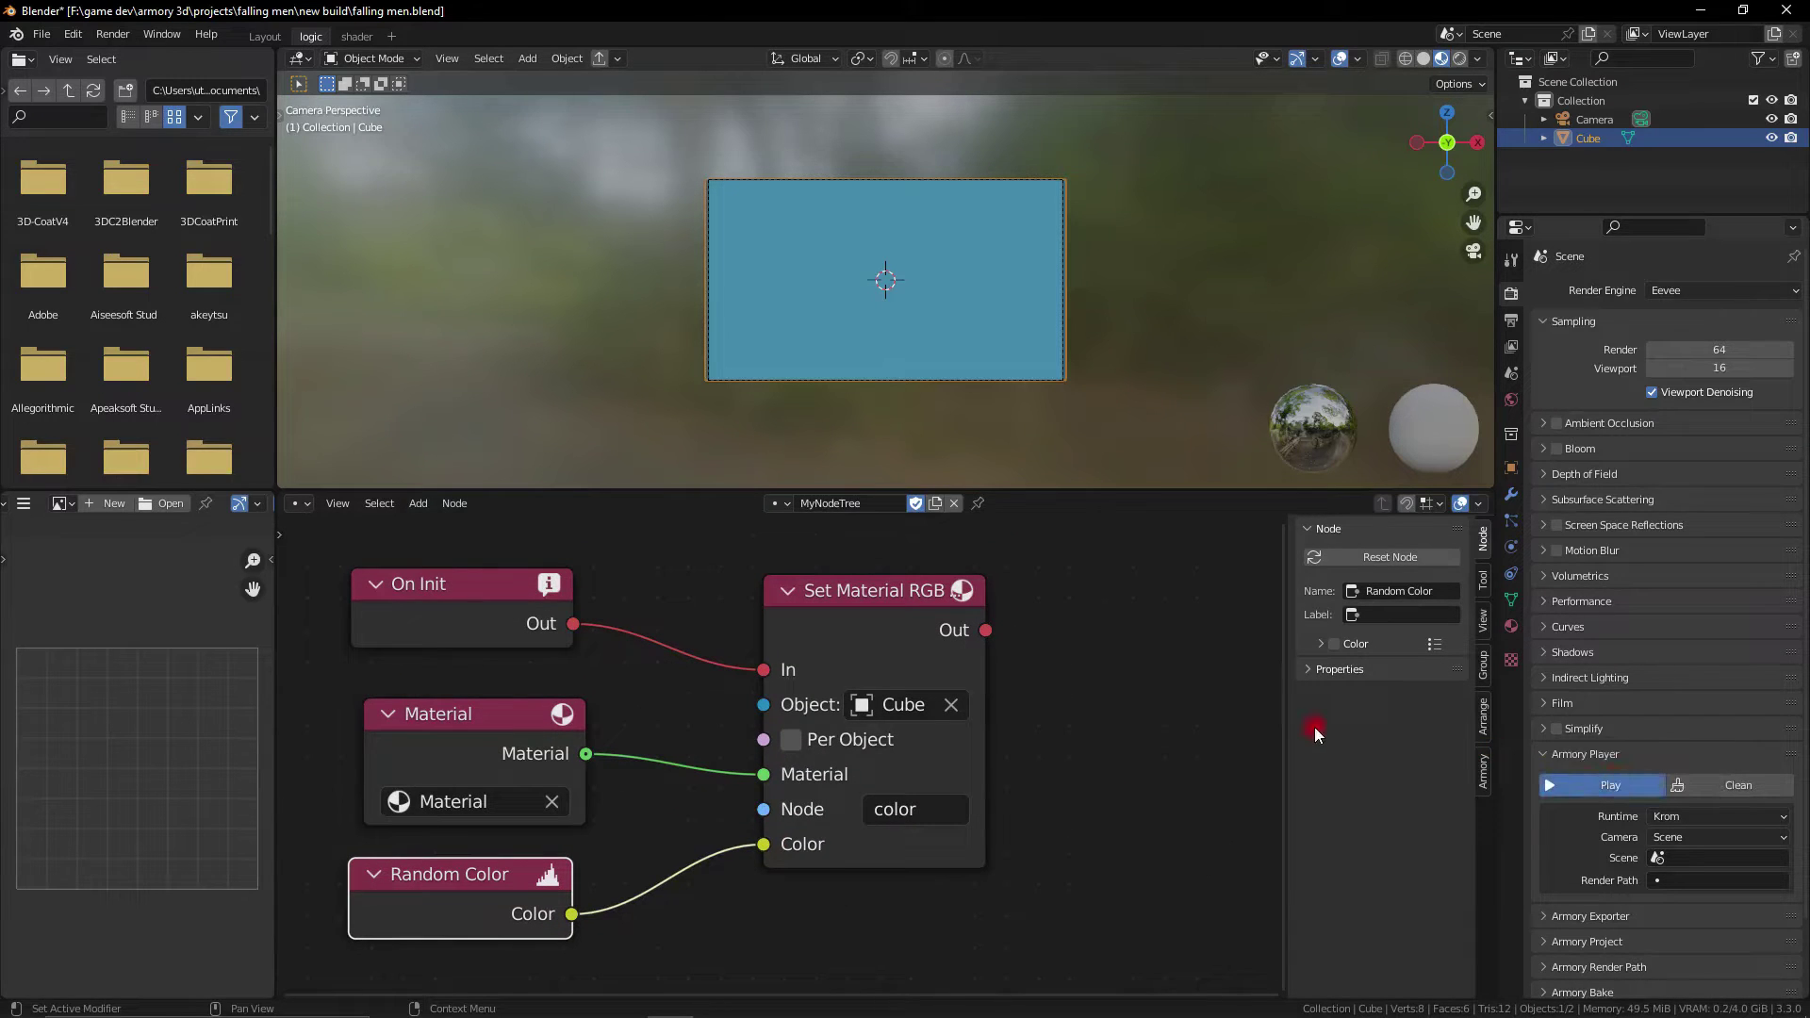
key("F5")
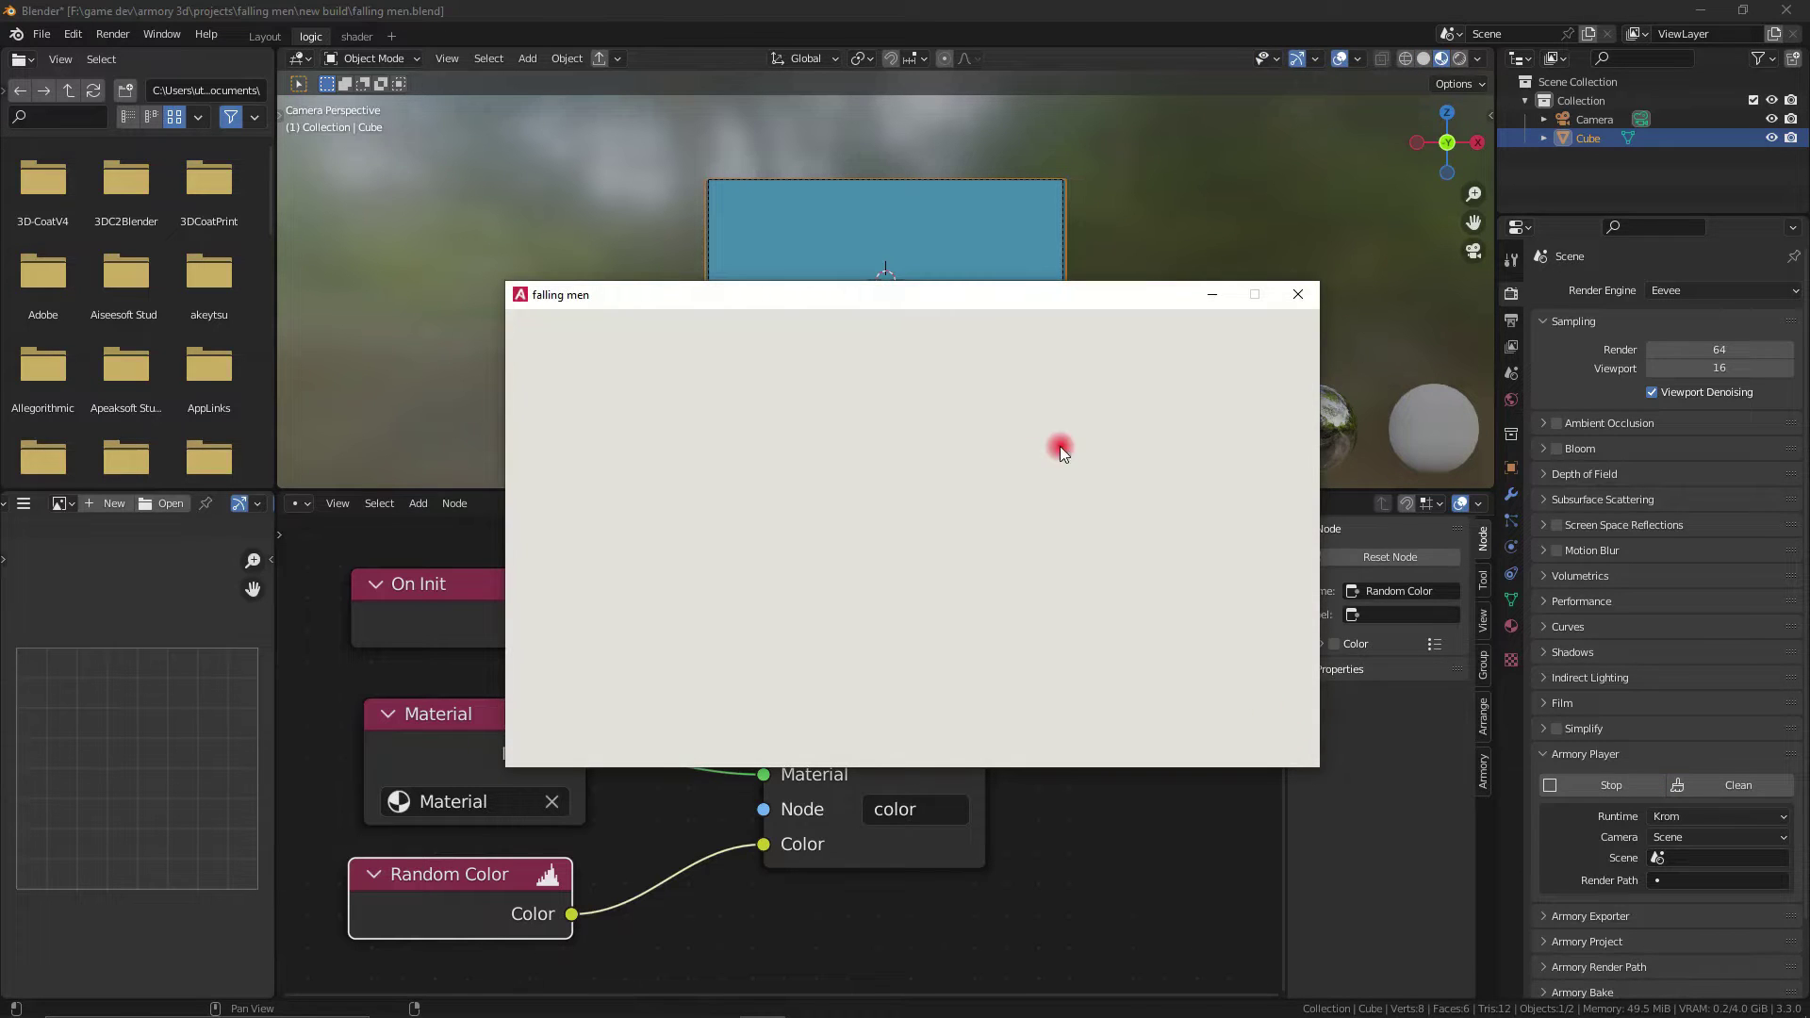
left_click_drag(907, 307, 1105, 330)
left_click(1499, 323)
Replace the On Init node with a Keyboard node set to Started and space
left_click(470, 626)
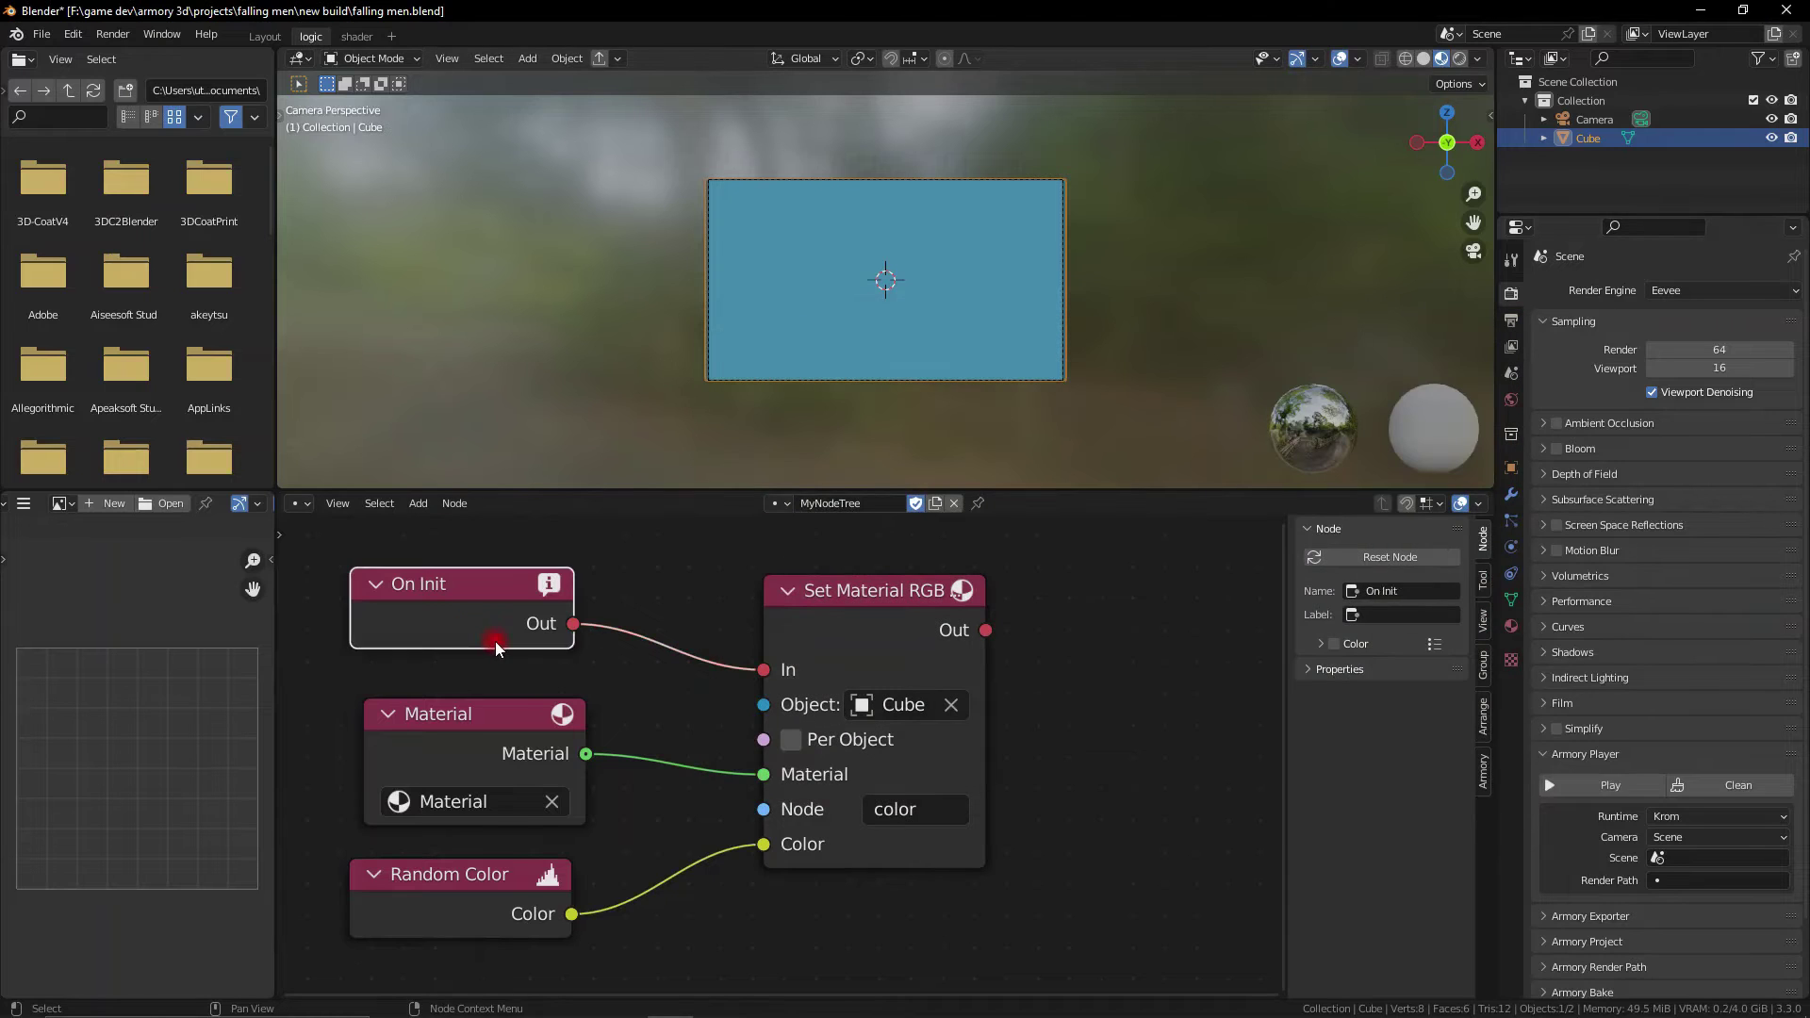
key("x")
key("shift+a")
type("ke")
left_click(542, 675)
left_click(359, 724)
left_click(462, 862)
left_click(415, 888)
Connect the Keyboard node's Out to the In of the Set Material RGB node
left_click_drag(574, 769, 762, 902)
scroll(762, 902, "down", 1)
middle_click_drag(762, 902, 749, 734)
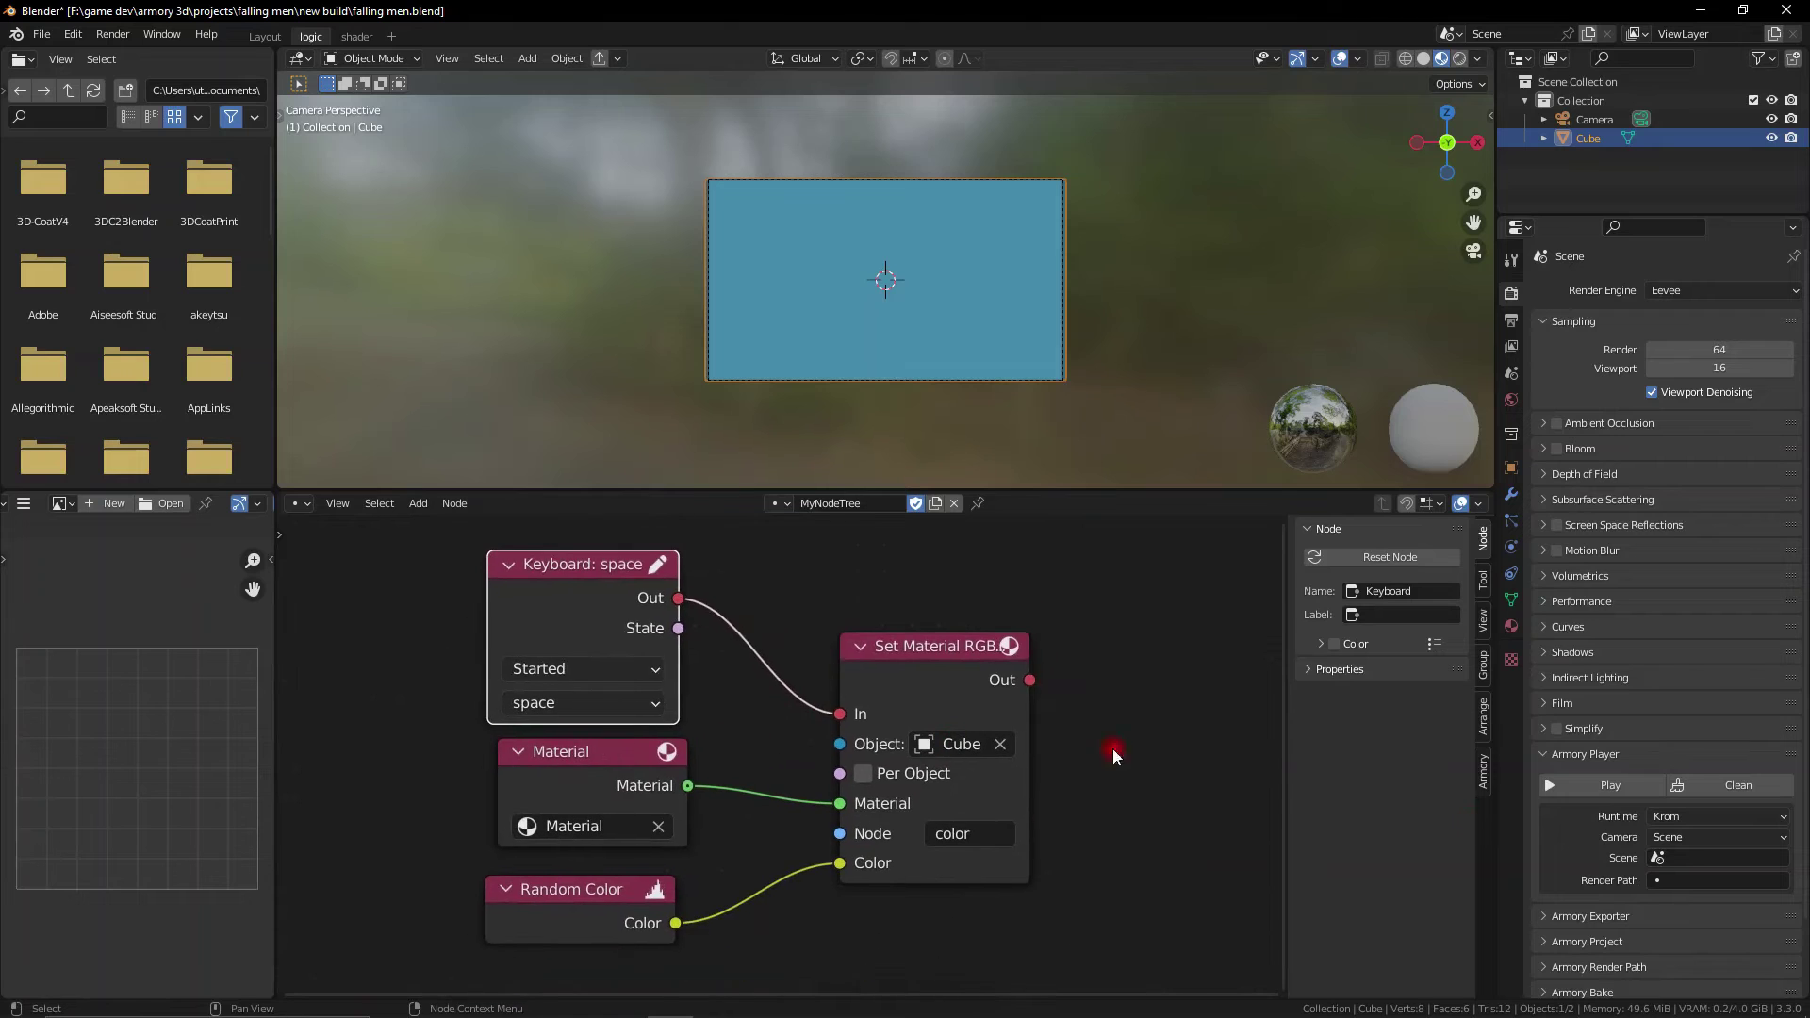
Play the project, trigger the space key repeatedly to test the random colour changes, and close the player window
key("F5")
key("space")
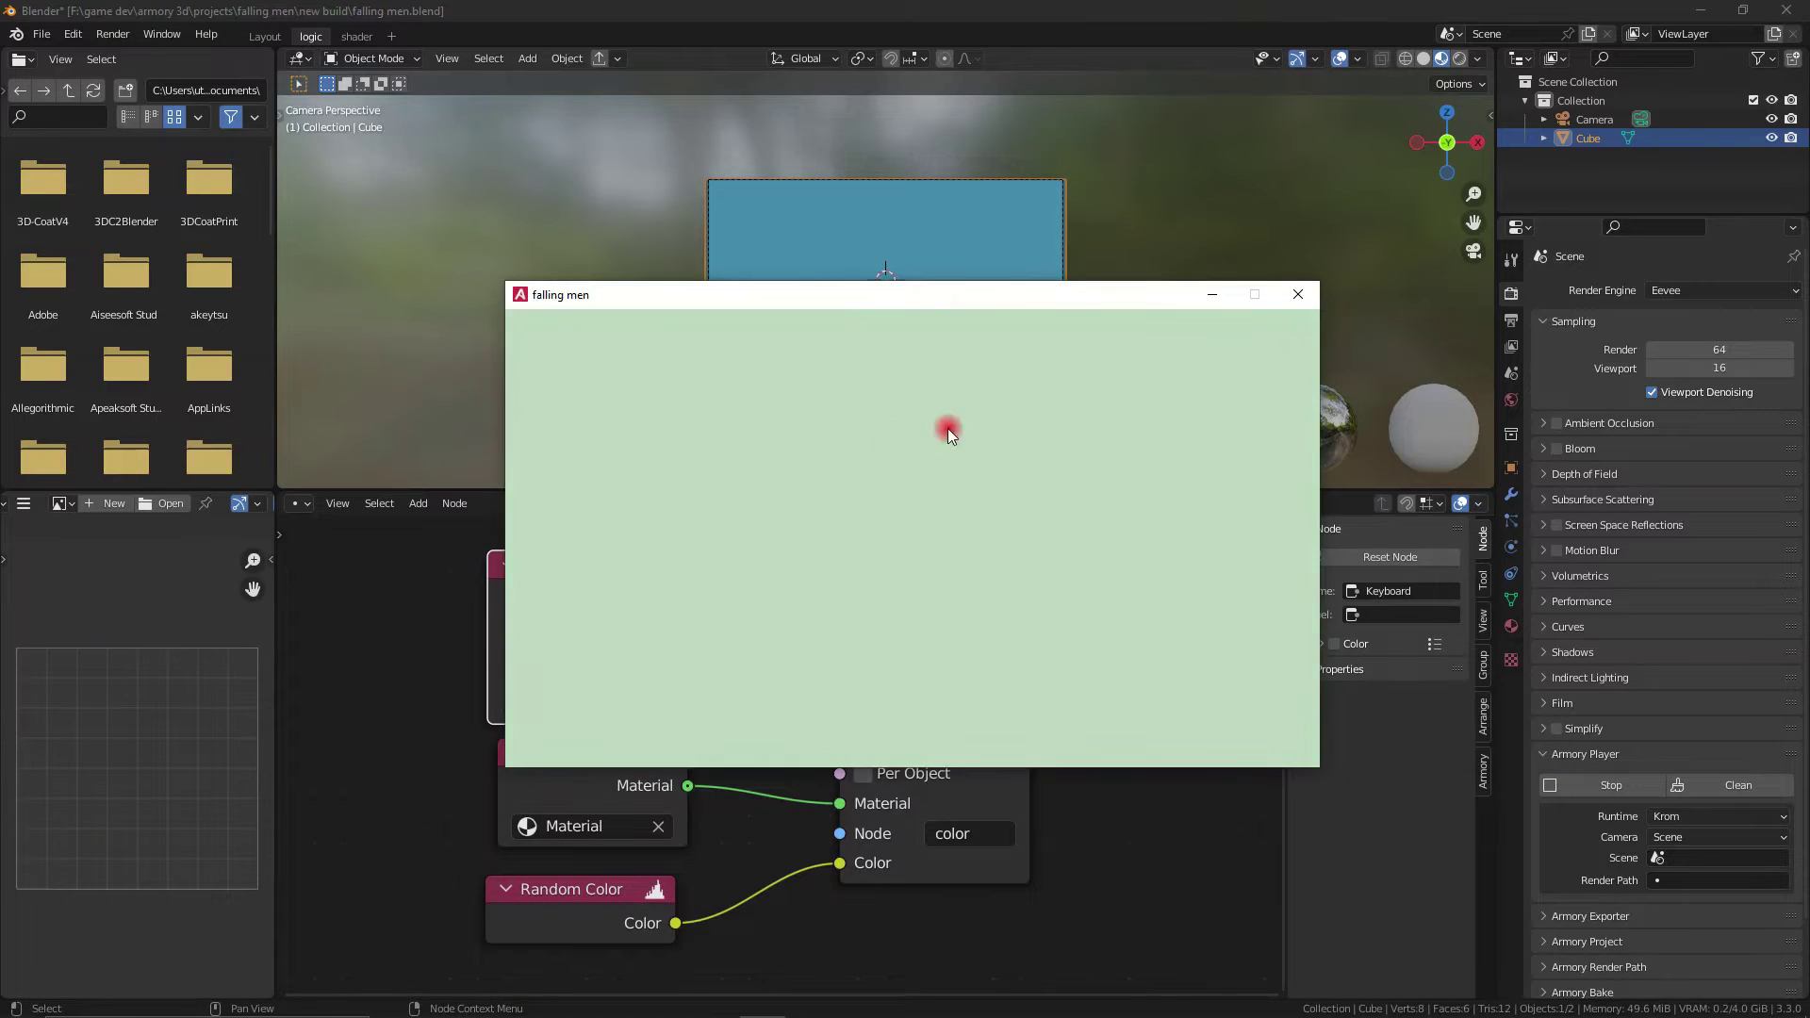
left_click_drag(901, 294, 1342, 202)
key("space")
key("space")
key("space")
key("space")
key("space")
key("space")
key("space")
key("space")
key("space")
key("space")
key("space")
key("space")
left_click(1750, 203)
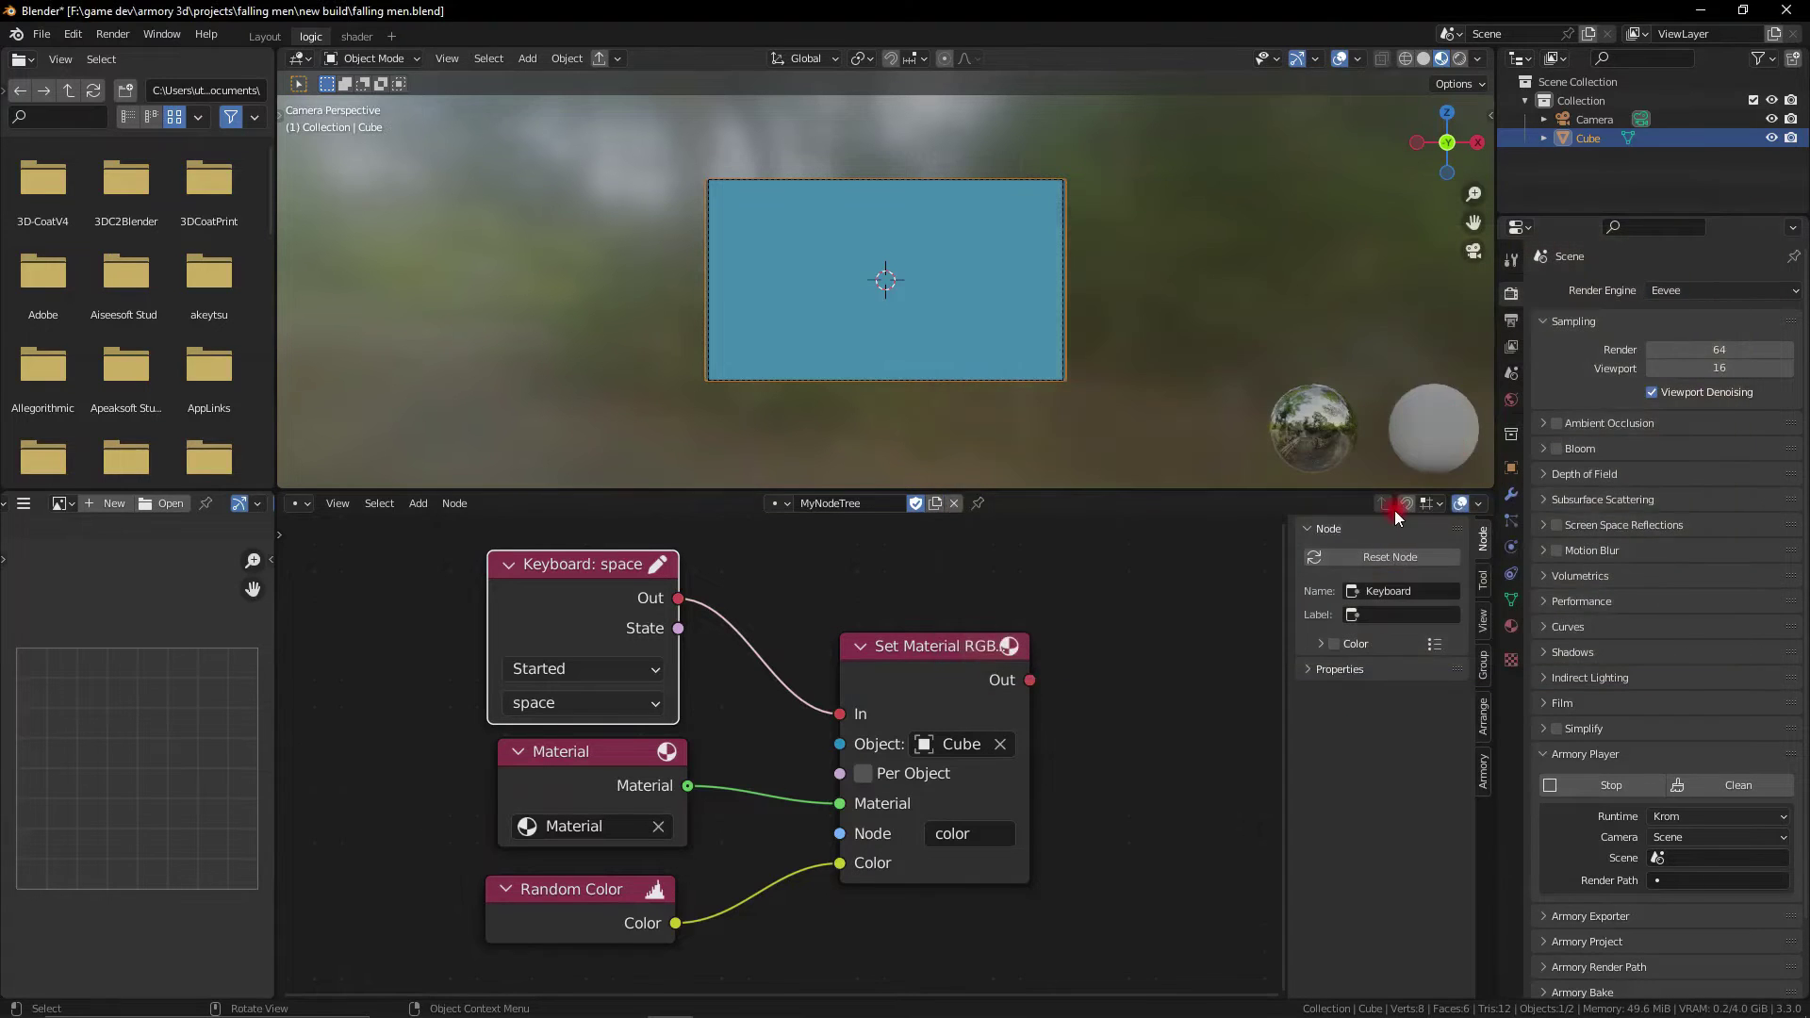
In the shader workspace, add an Armory PBR node to the cube's material and connect its Surface to the Material Output
key("ctrl+Page_Up")
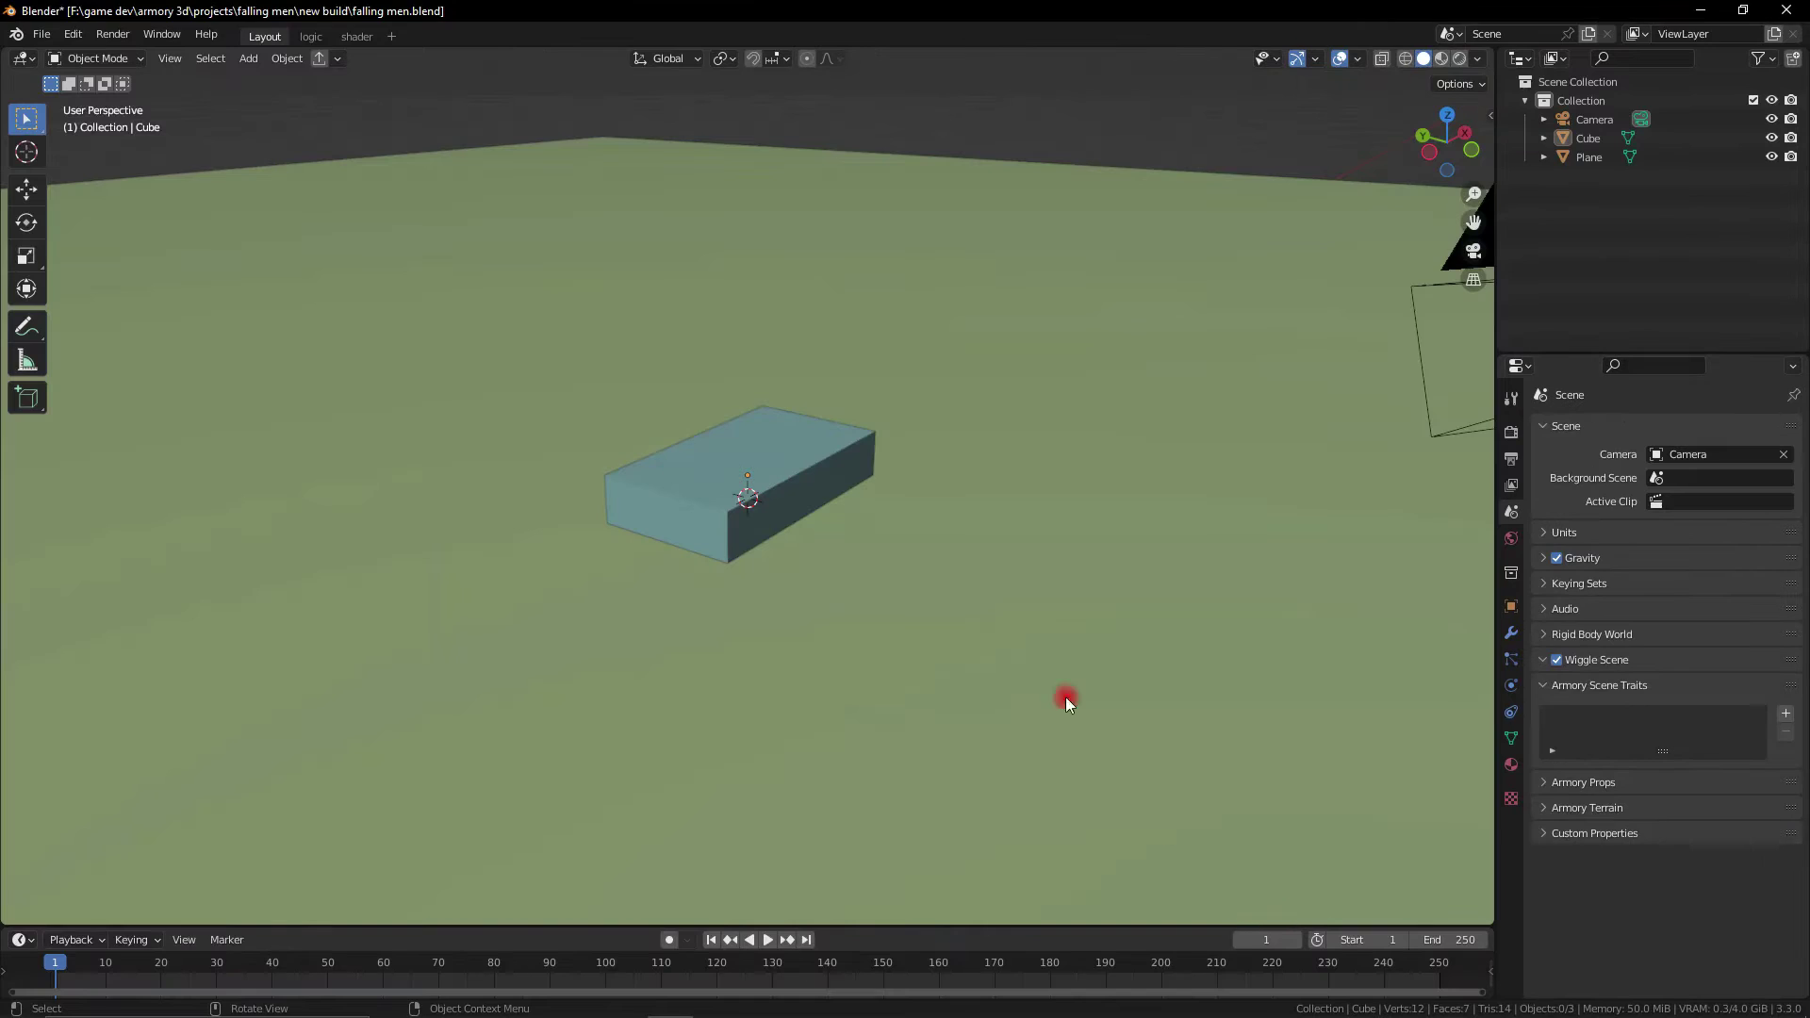
left_click(357, 36)
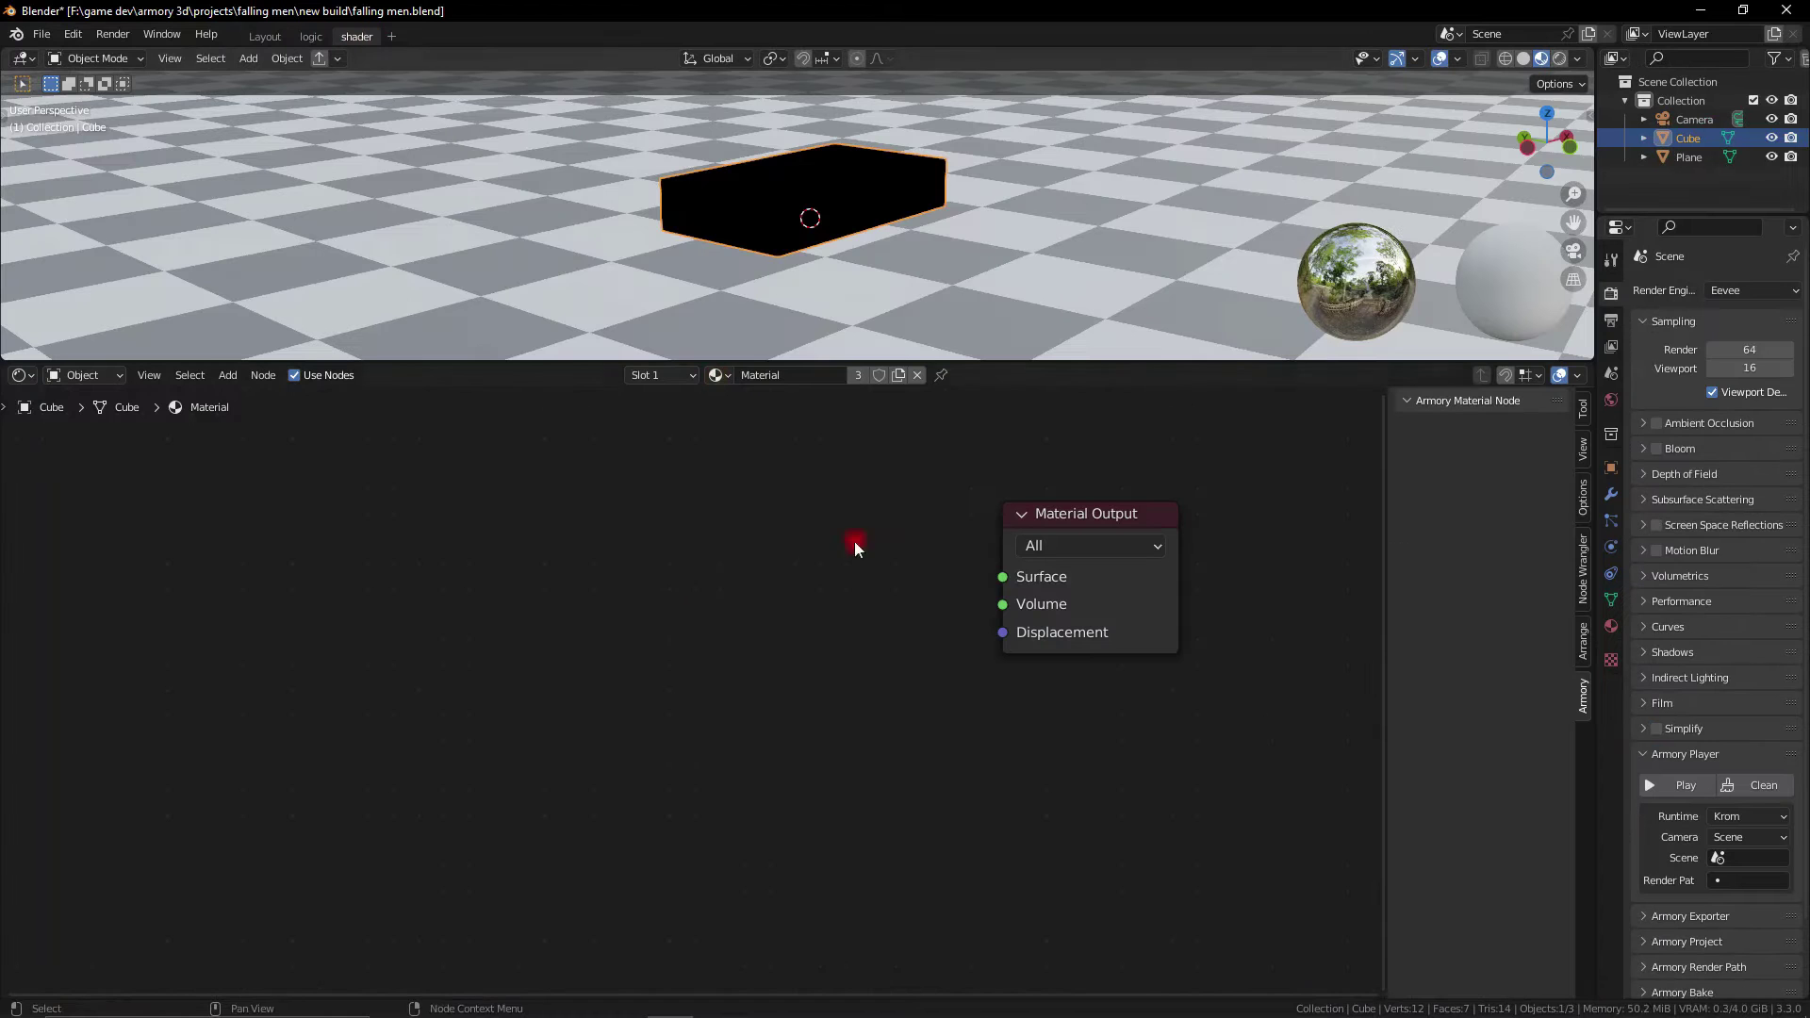
key("shift+a")
left_click(686, 593)
type("armo")
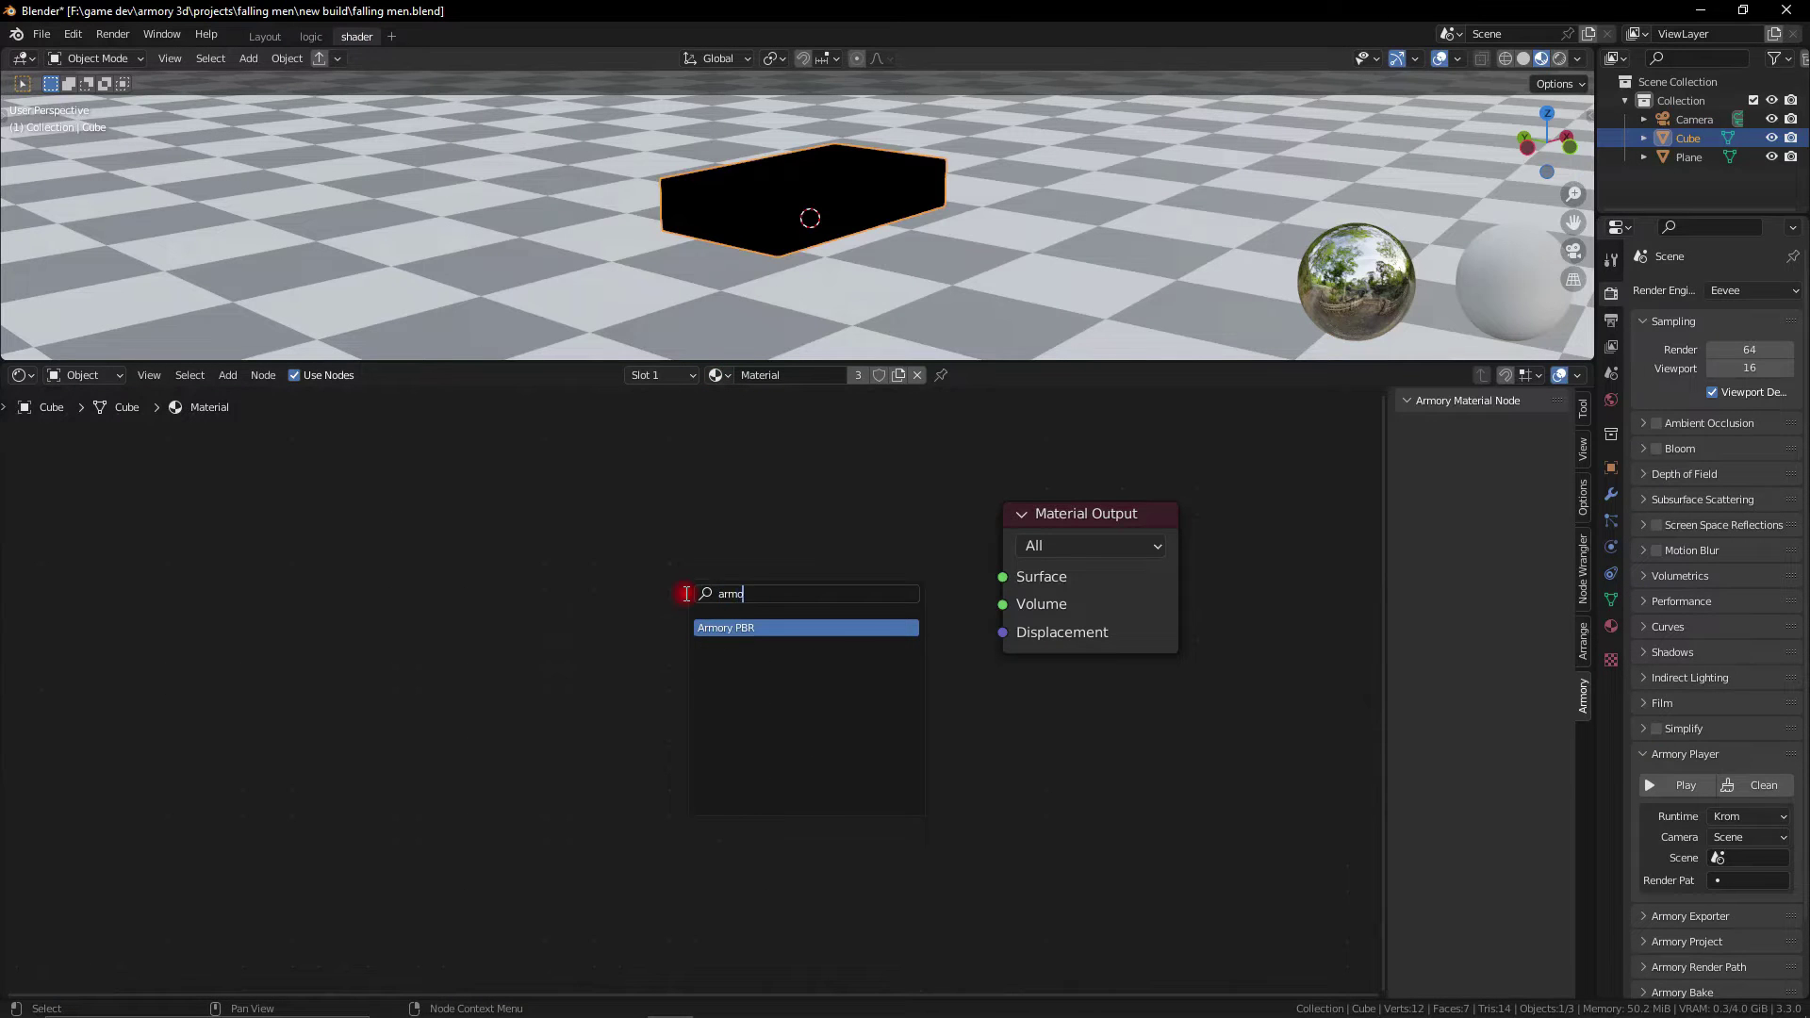
key("Return")
left_click(809, 505)
left_click_drag(889, 550, 1002, 576)
Add a Value node set to 1 and connect it to the Armory PBR's Opacity input
key("shift+a")
left_click(514, 614)
type("value")
key("Return")
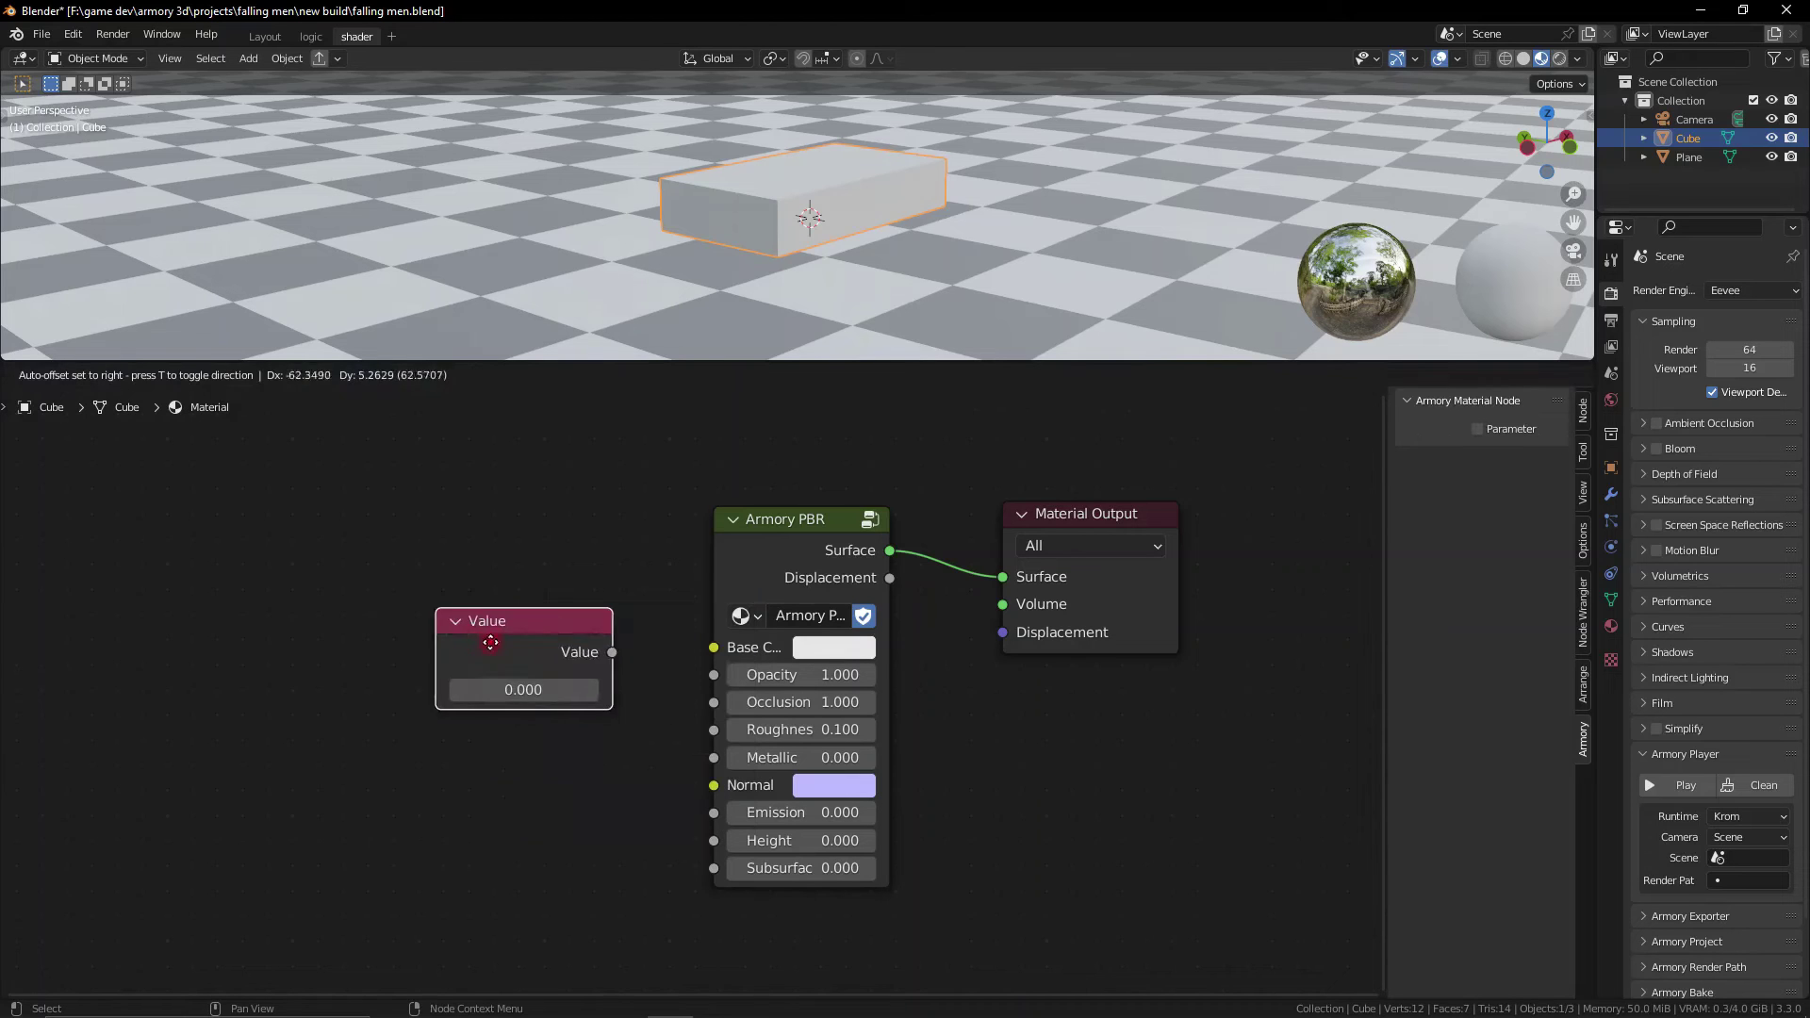
left_click(488, 687)
double_click(475, 678)
type("1")
key("Return")
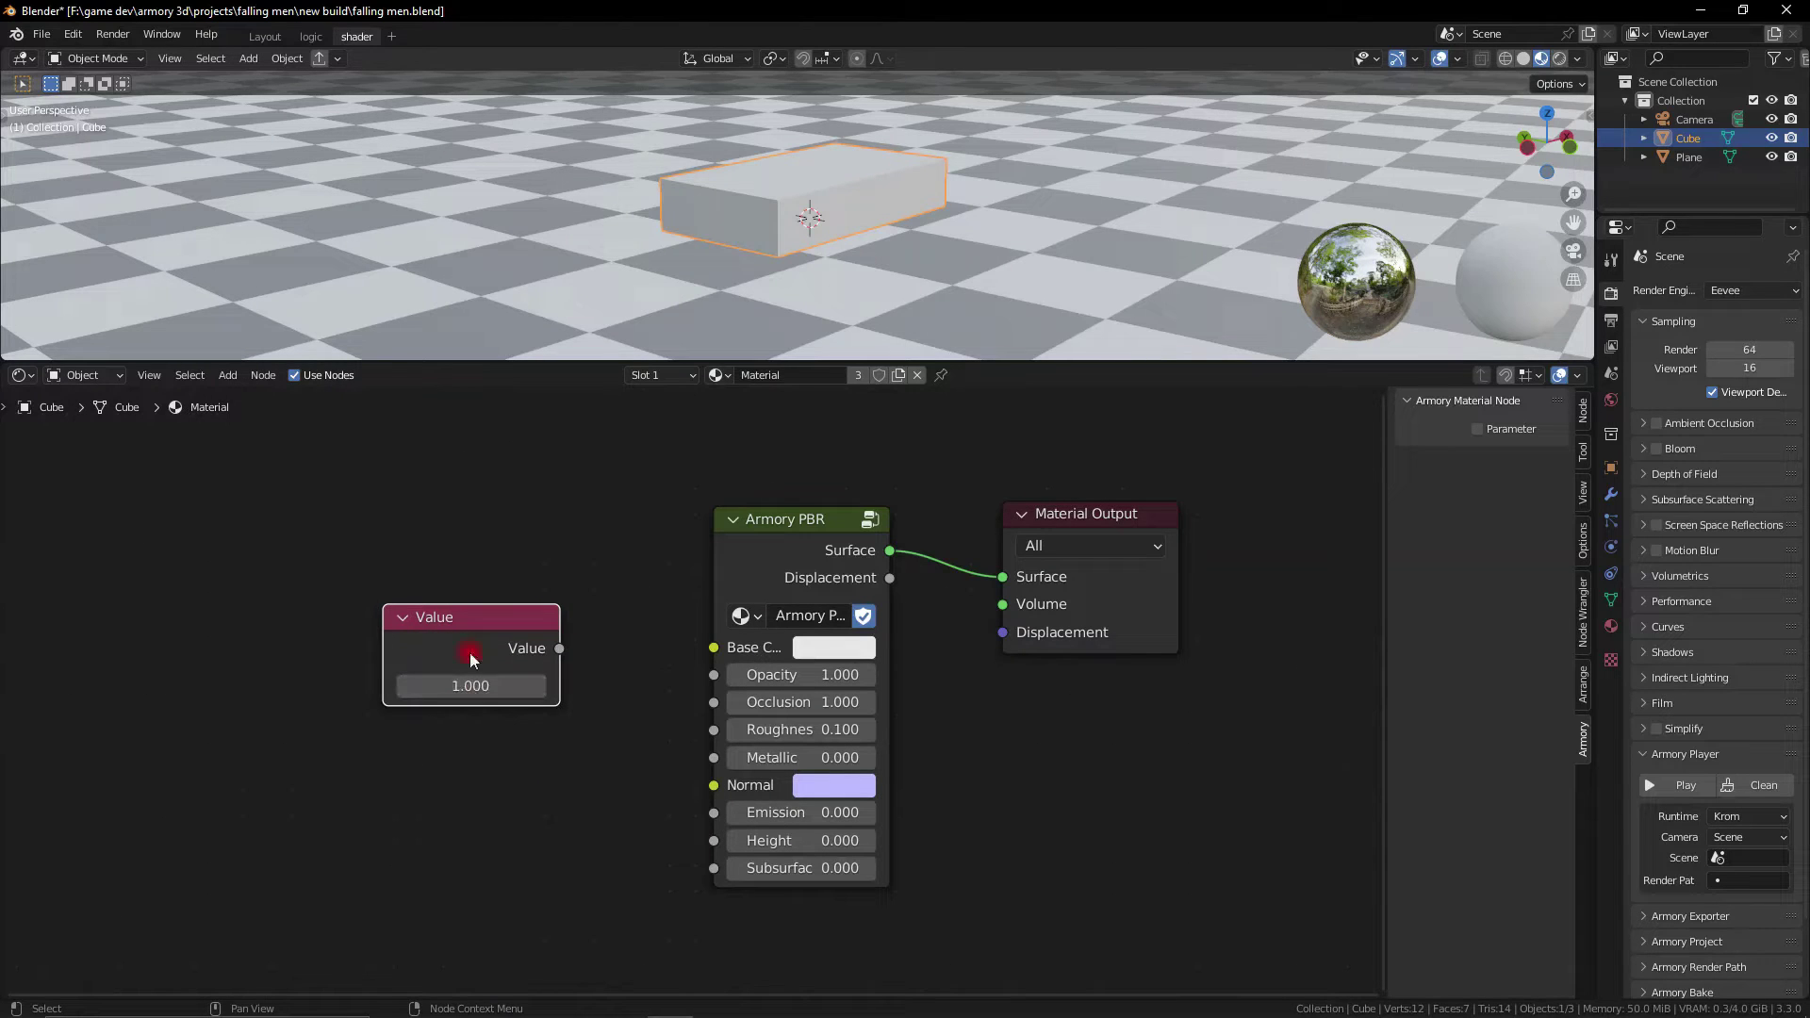
left_click_drag(562, 648, 714, 675)
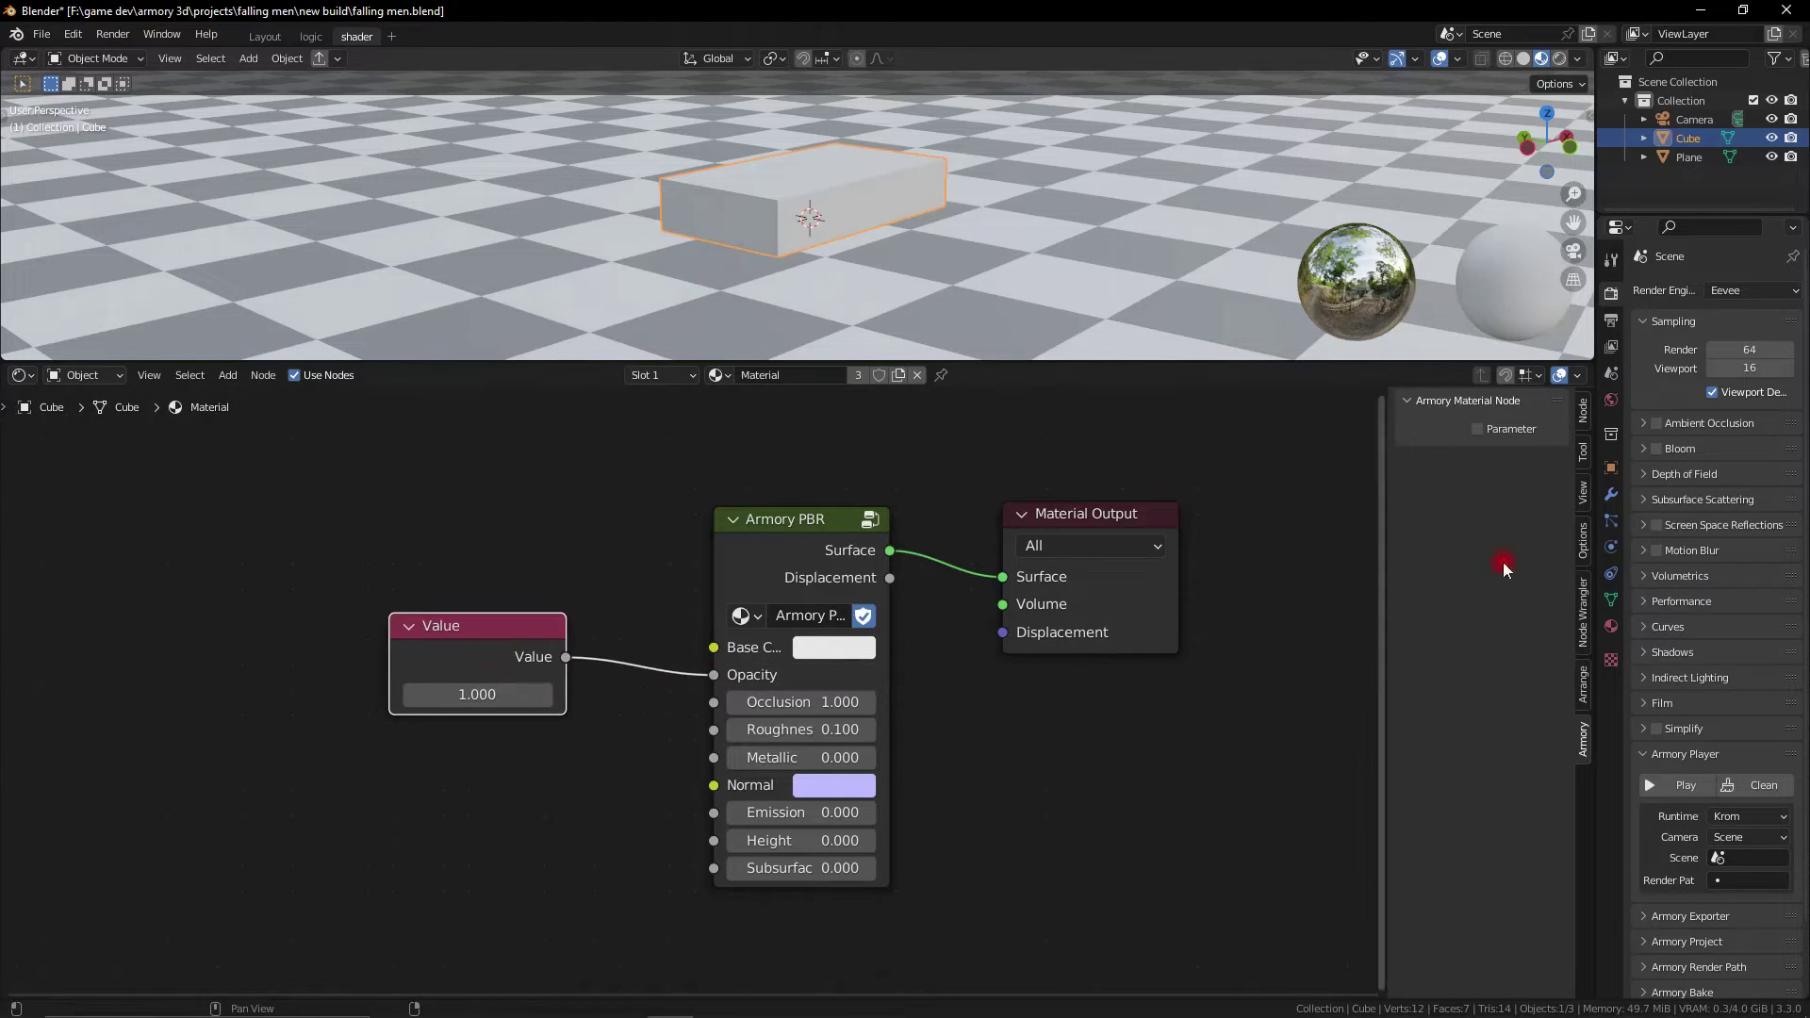
Rename the Value node and set the Armory PBR's base colour to pink
left_click(1584, 413)
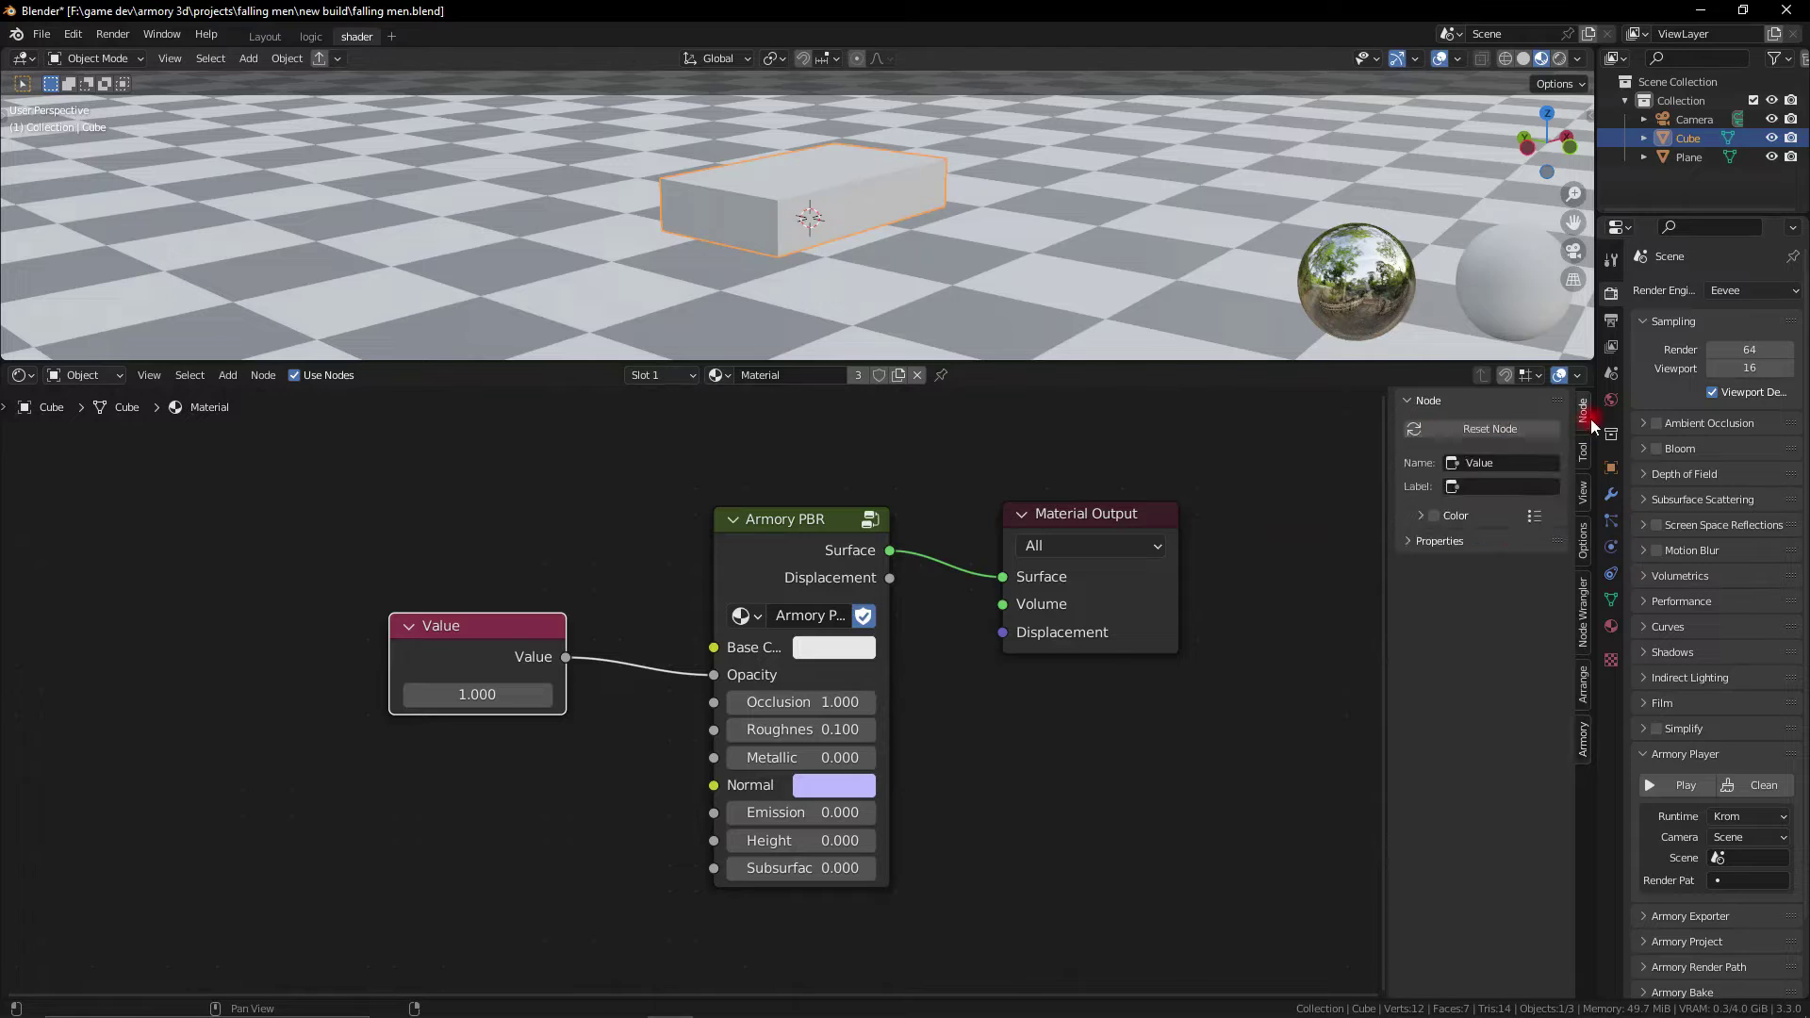
left_click(1499, 461)
scroll(775, 703, "down", 1)
middle_click_drag(921, 699, 803, 687)
left_click(720, 644)
left_click_drag(779, 397, 790, 434)
In the logic workspace, add a Set Material Value Param node and connect the Keyboard node's Out to its In
left_click(311, 37)
key("shift+a")
type("param")
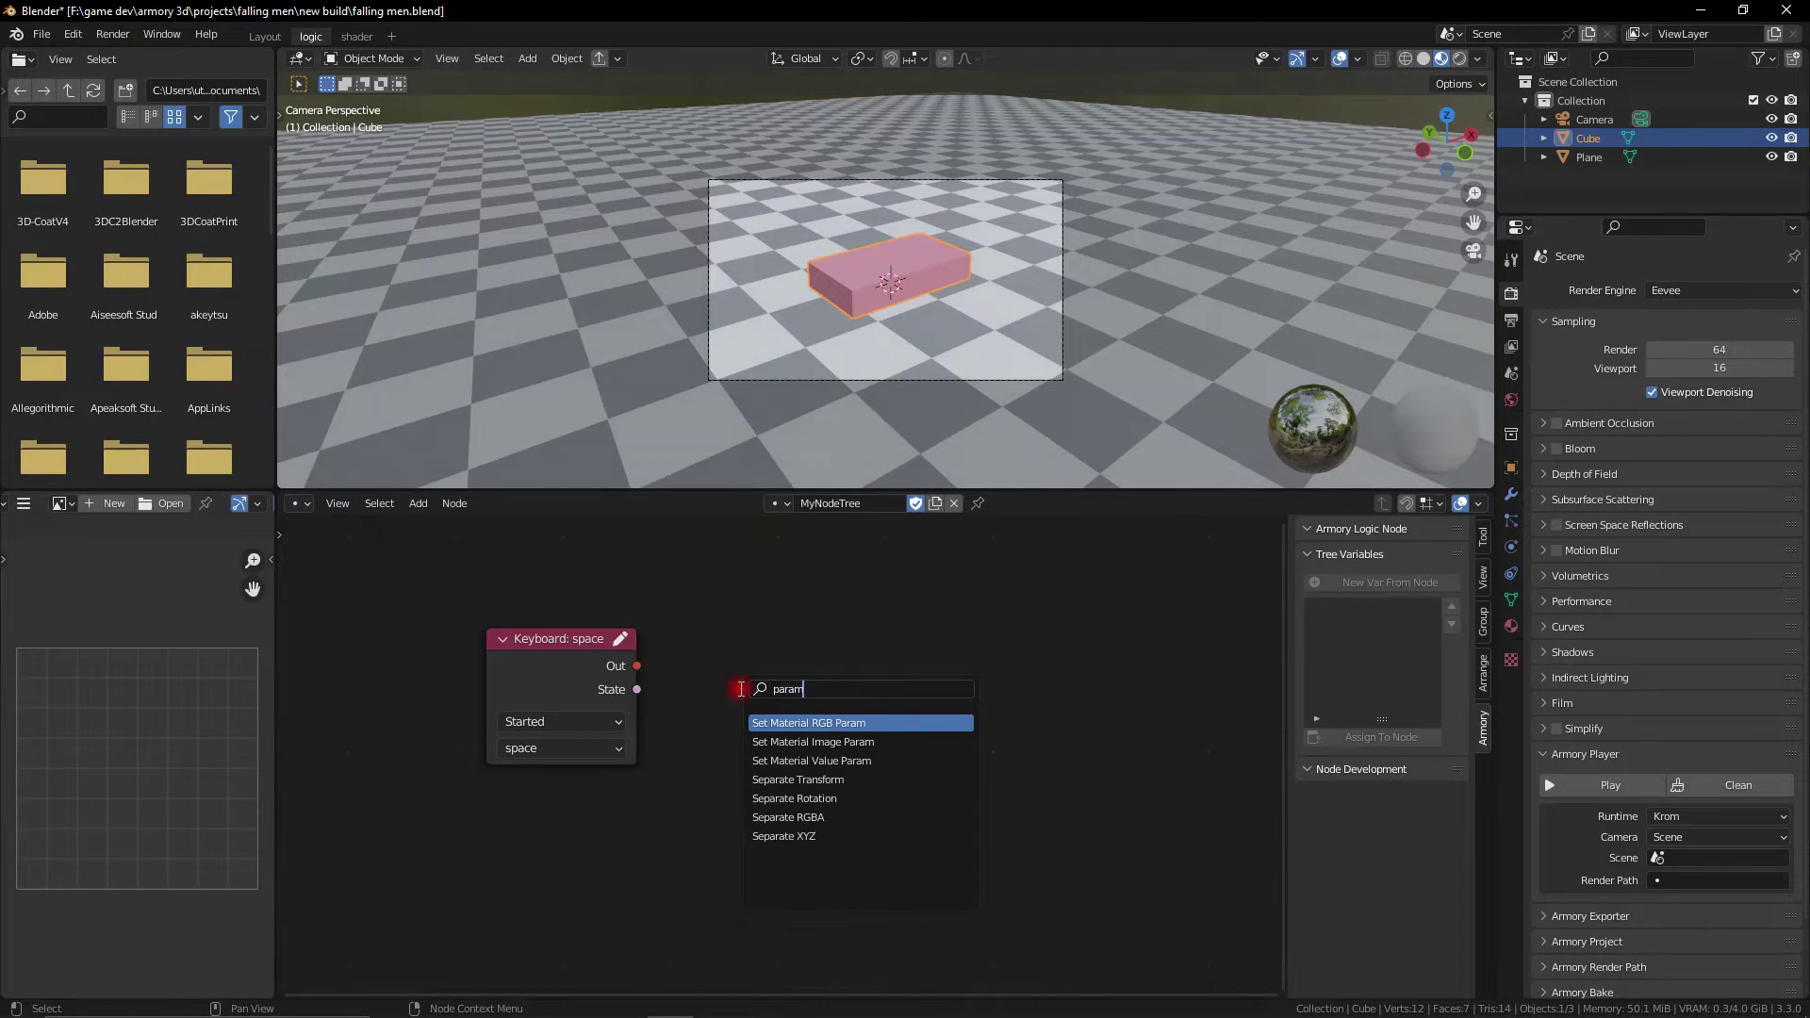
key("Down")
key("Down")
key("Return")
left_click(688, 650)
left_click_drag(638, 666, 727, 729)
Enable Per Object on the Set Material Value node and choose Cube as its object
left_click(743, 772)
left_click(853, 747)
left_click(863, 294)
Connect a Material node set to Material to the Set Material Value node and enter alpha as the target node name
key("shift+a")
type("materi")
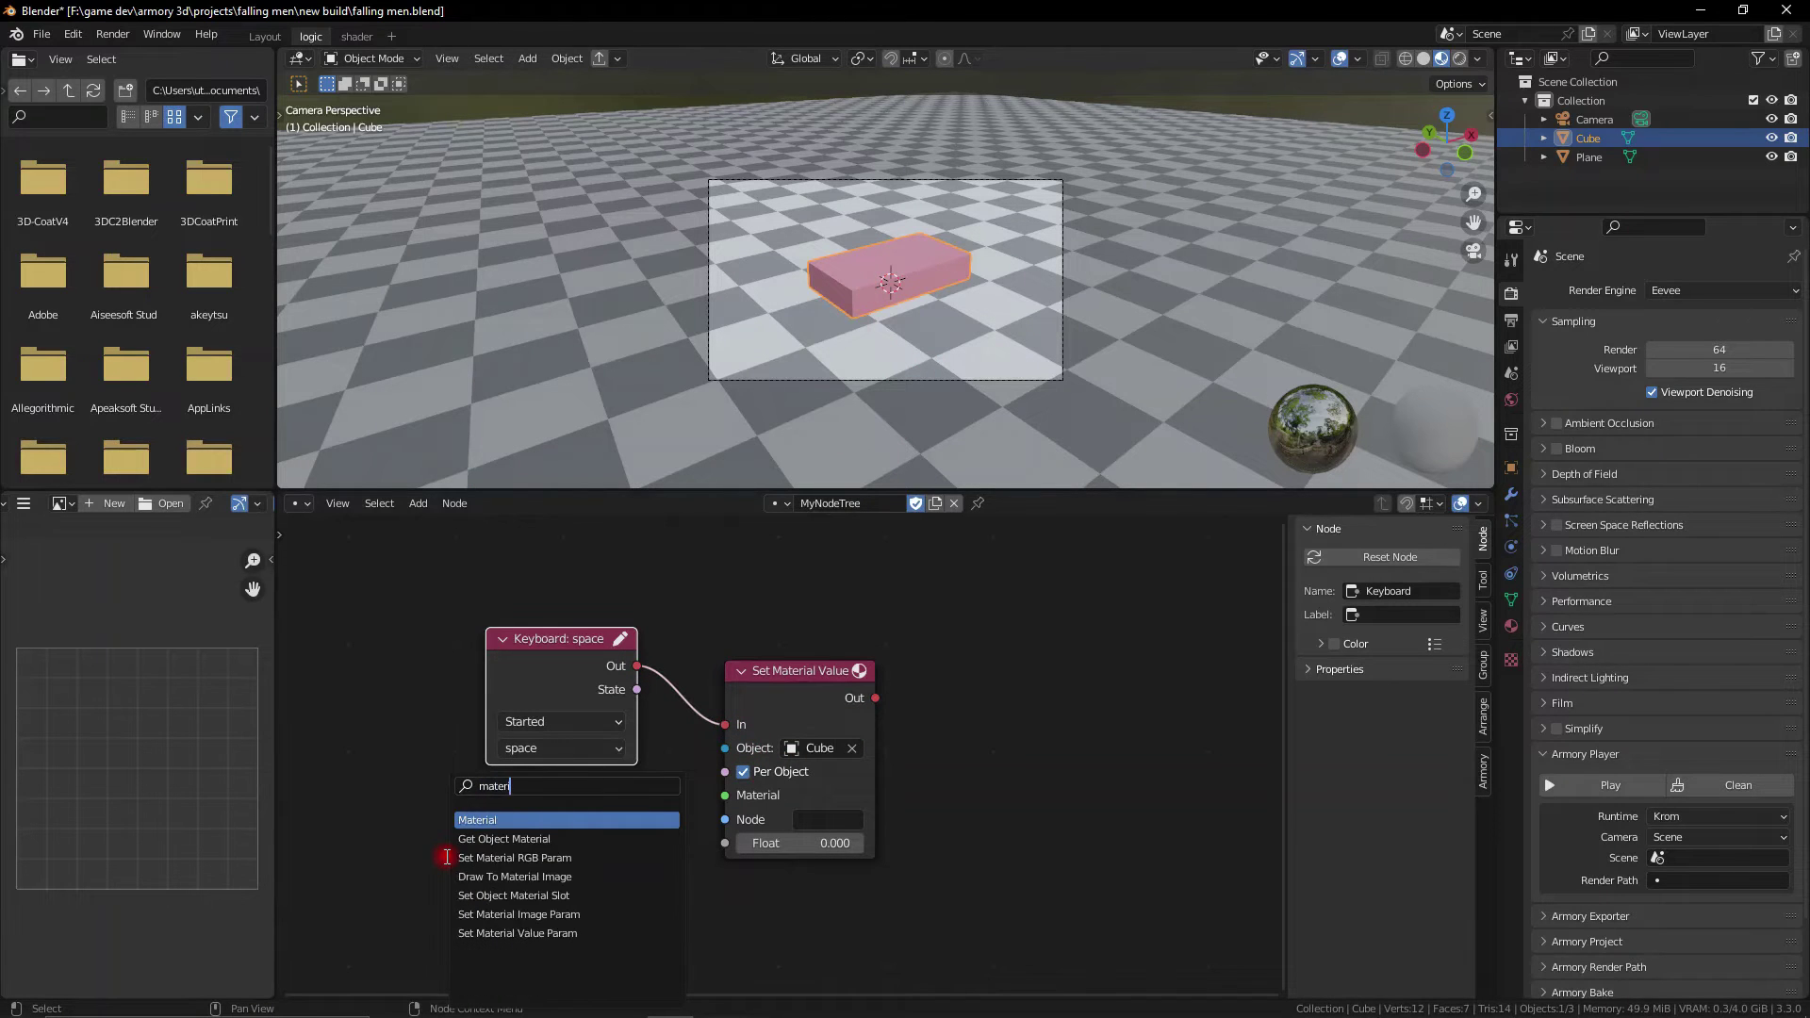
left_click(486, 819)
left_click(525, 837)
left_click(528, 852)
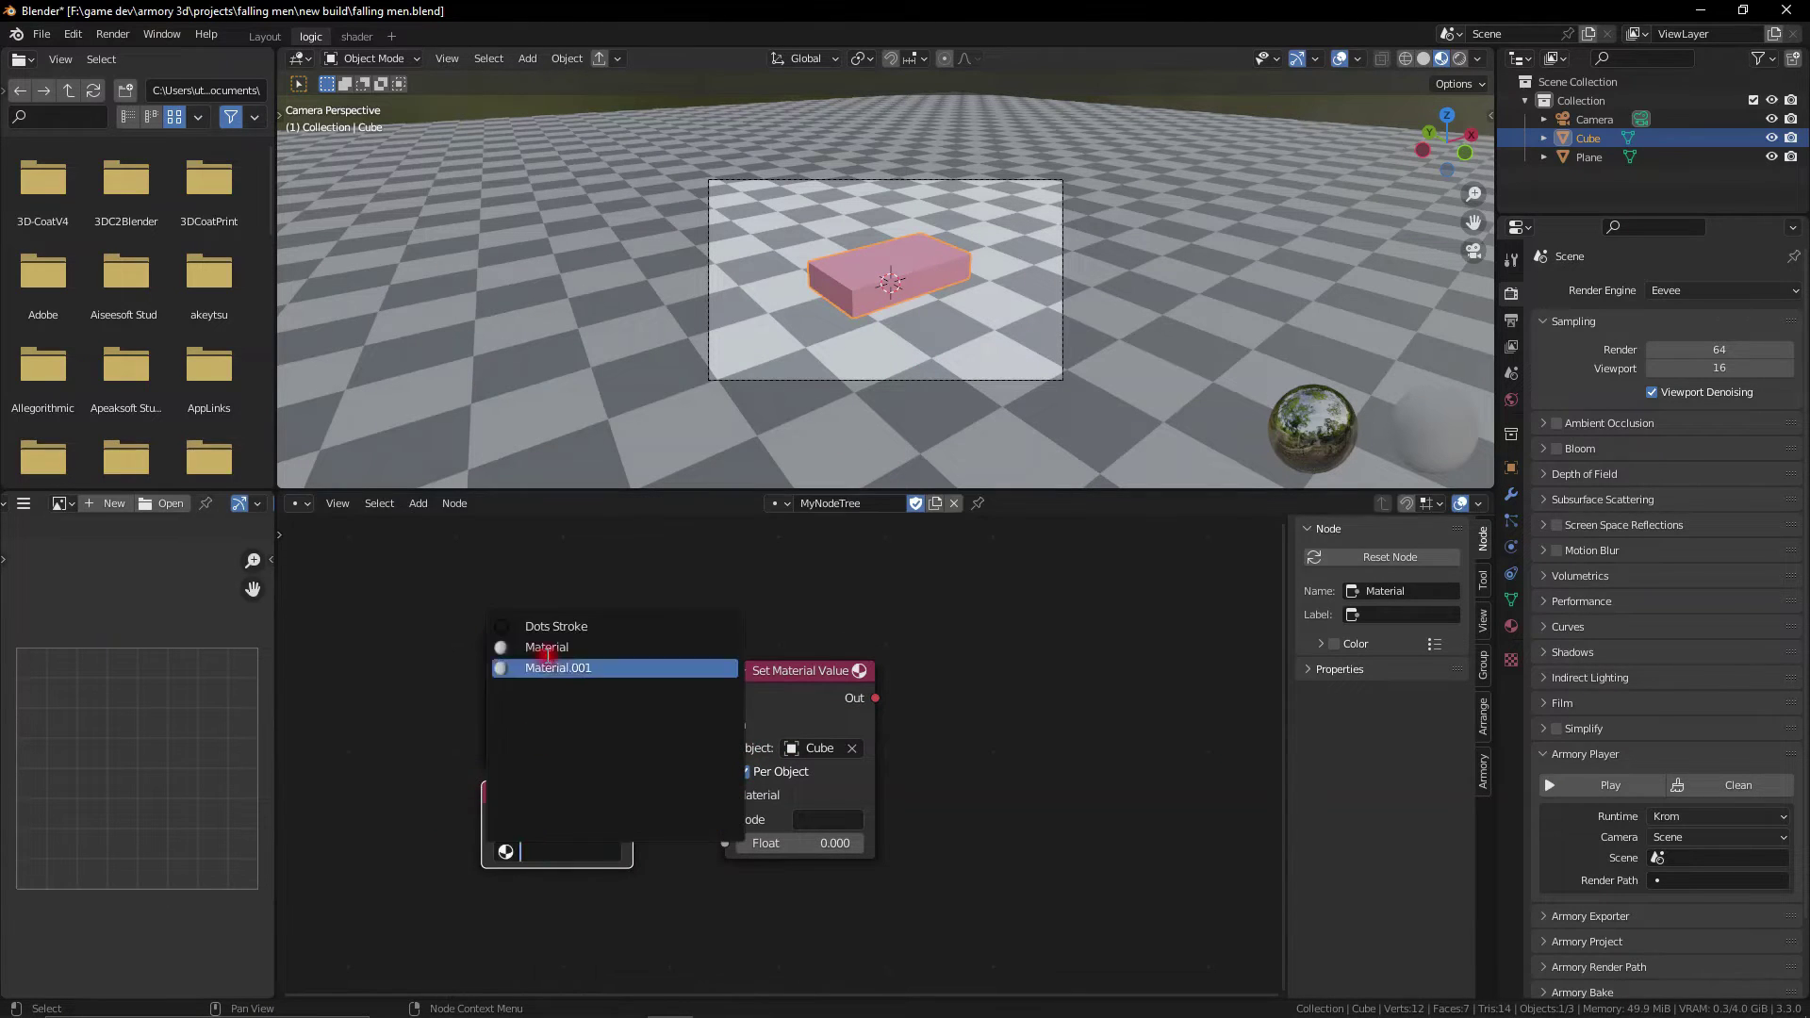
left_click(547, 647)
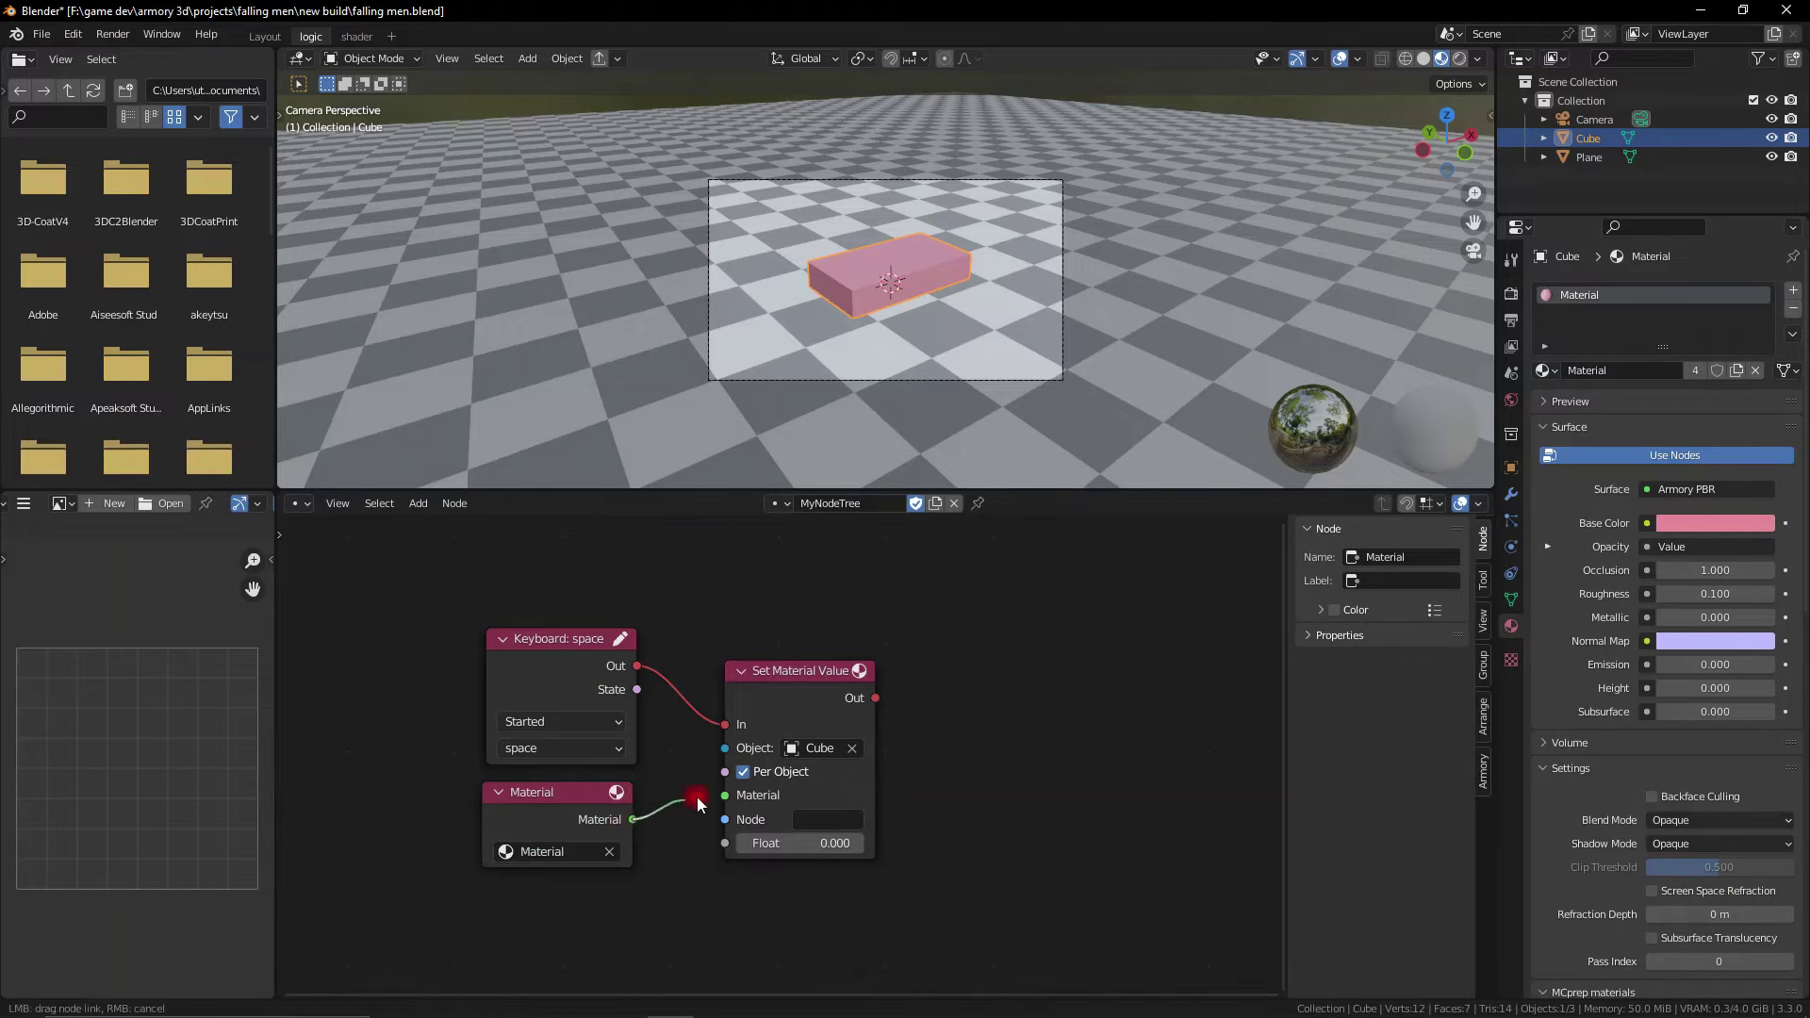
left_click_drag(633, 819, 725, 795)
left_click(834, 819)
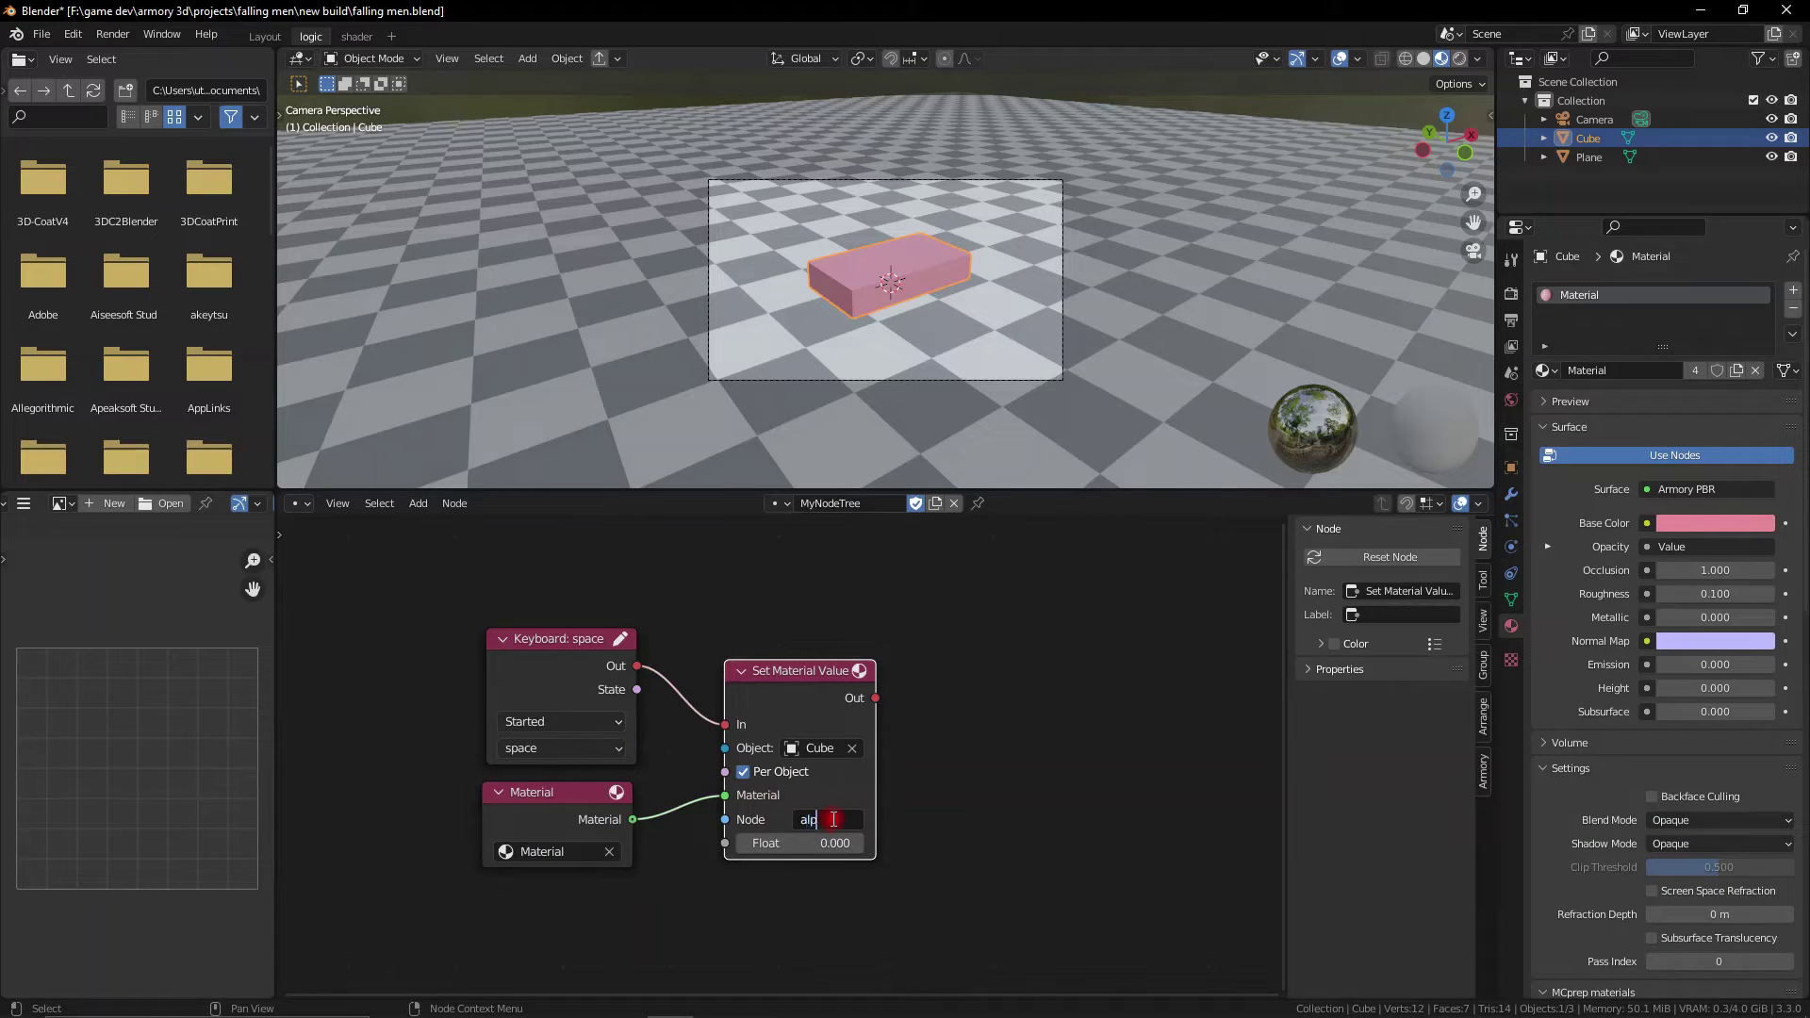
Add a Random Float node and connect its Float output to the Set Material Value node's Float input
key("shift+a")
type("rand")
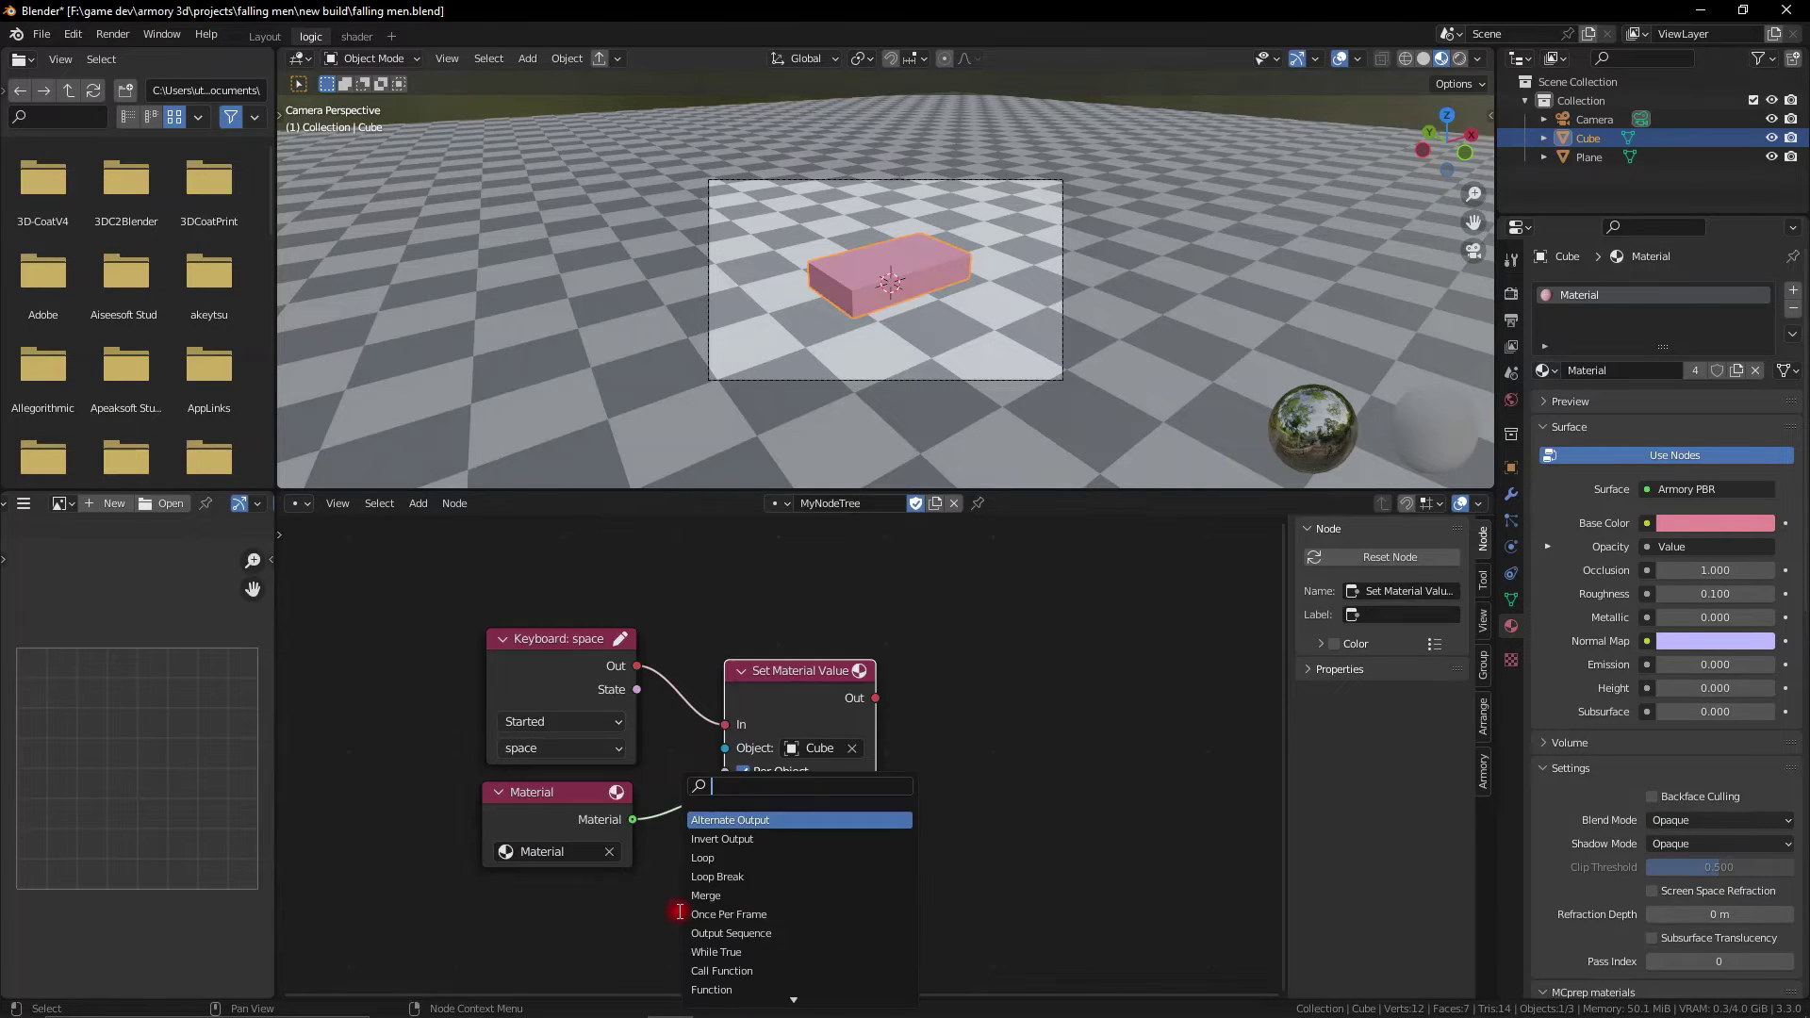
type("om")
left_click(745, 838)
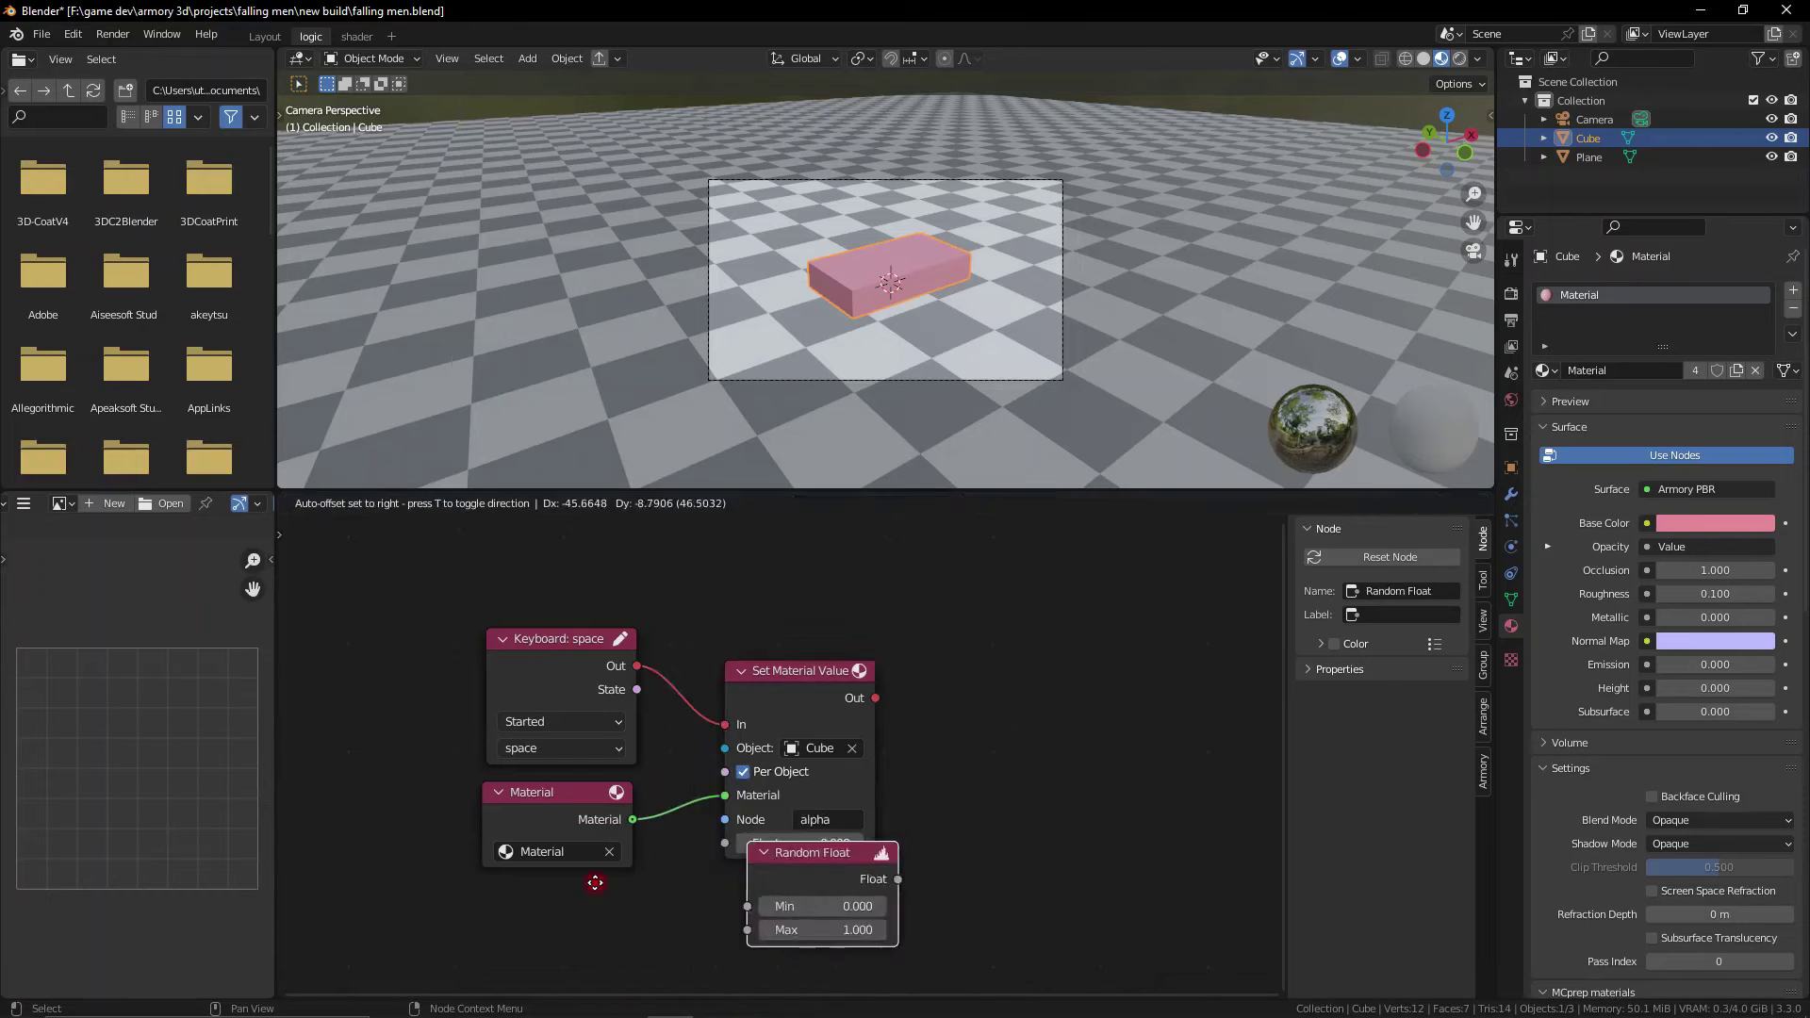
left_click(647, 922)
left_click_drag(642, 919, 725, 843)
middle_click_drag(725, 843, 757, 784)
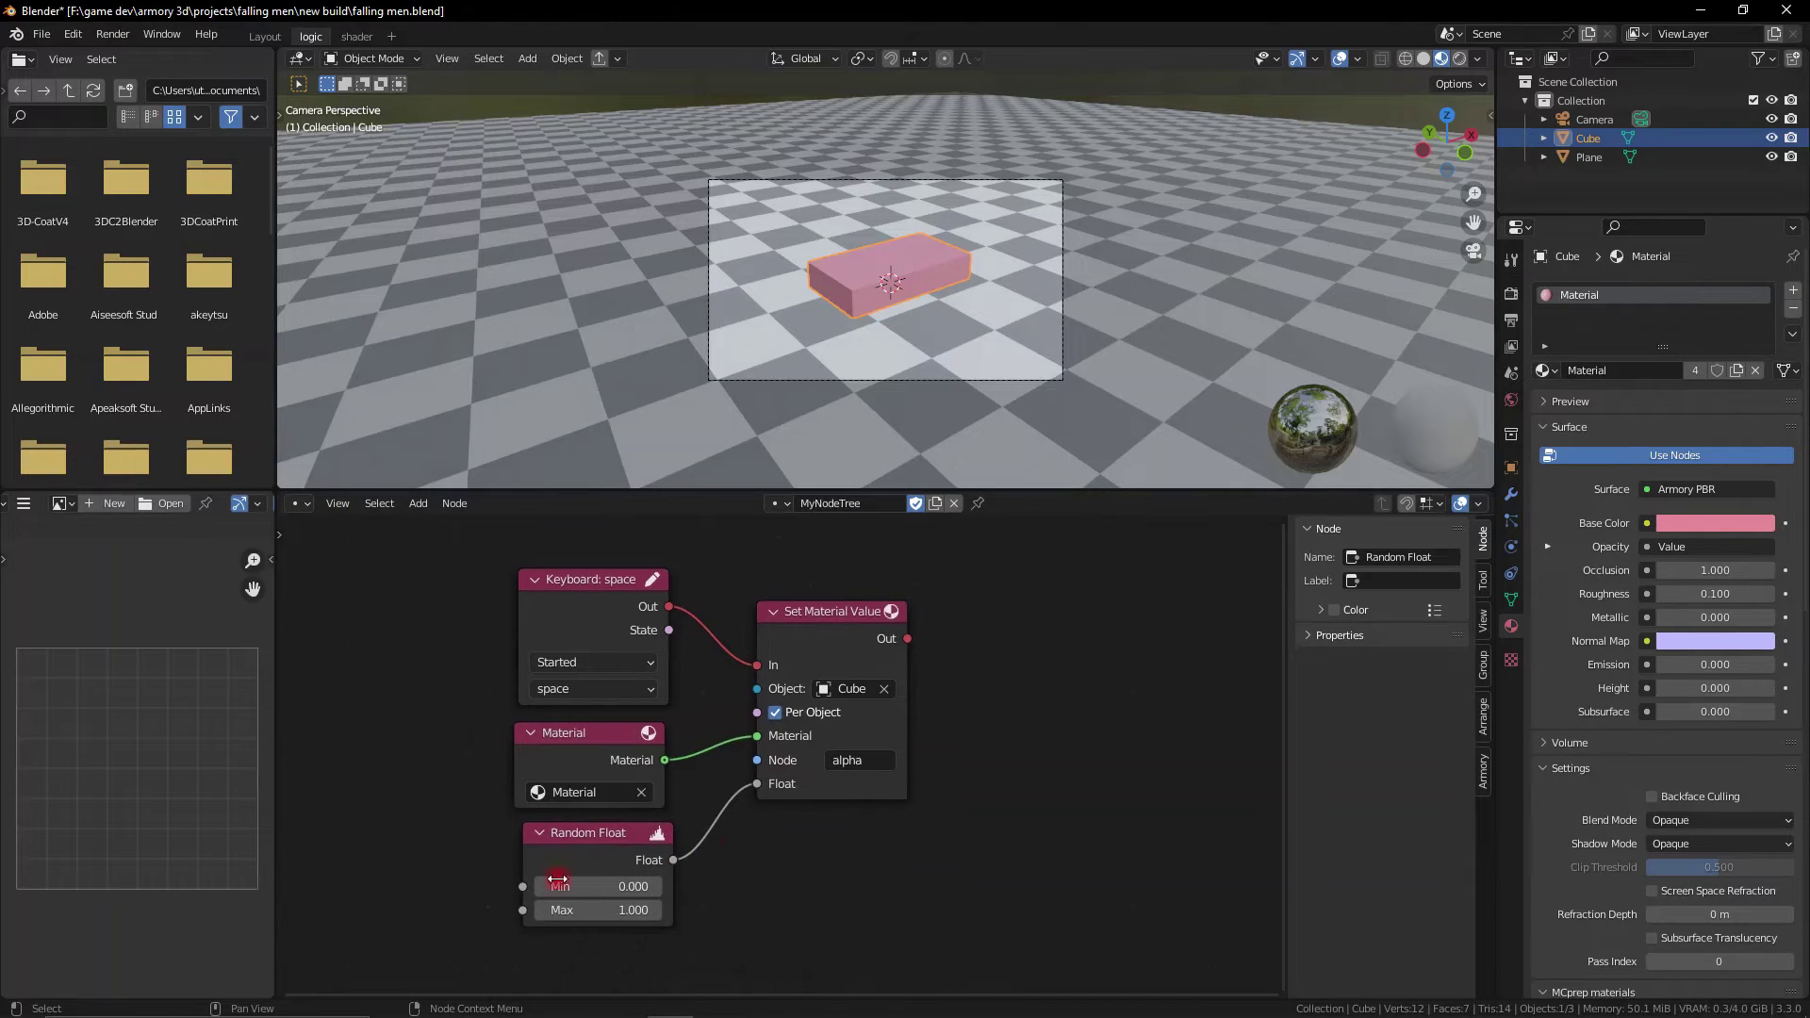
Play the project from the render properties to test the cube's random opacity
left_click(1511, 294)
left_click(1605, 785)
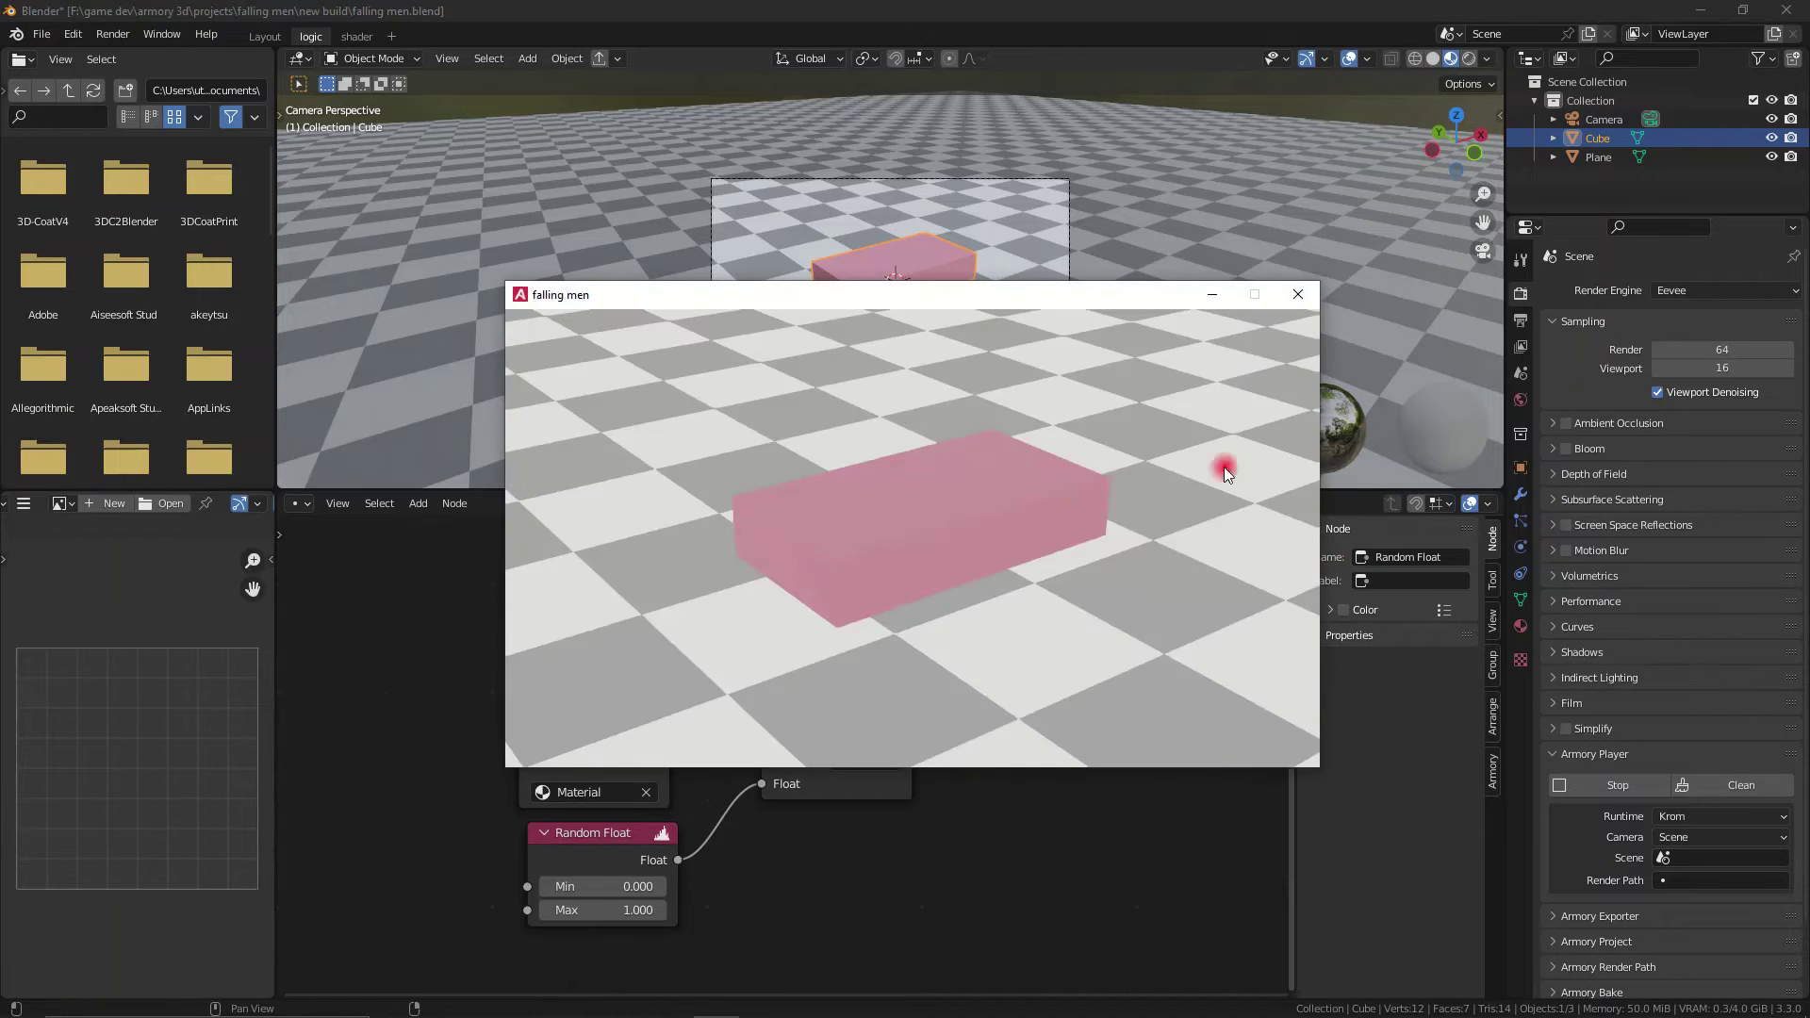
Trigger the cube's random opacity change repeatedly in the running game to compare different transparency levels
left_click_drag(901, 295, 1026, 163)
key("space")
key("space")
key("space")
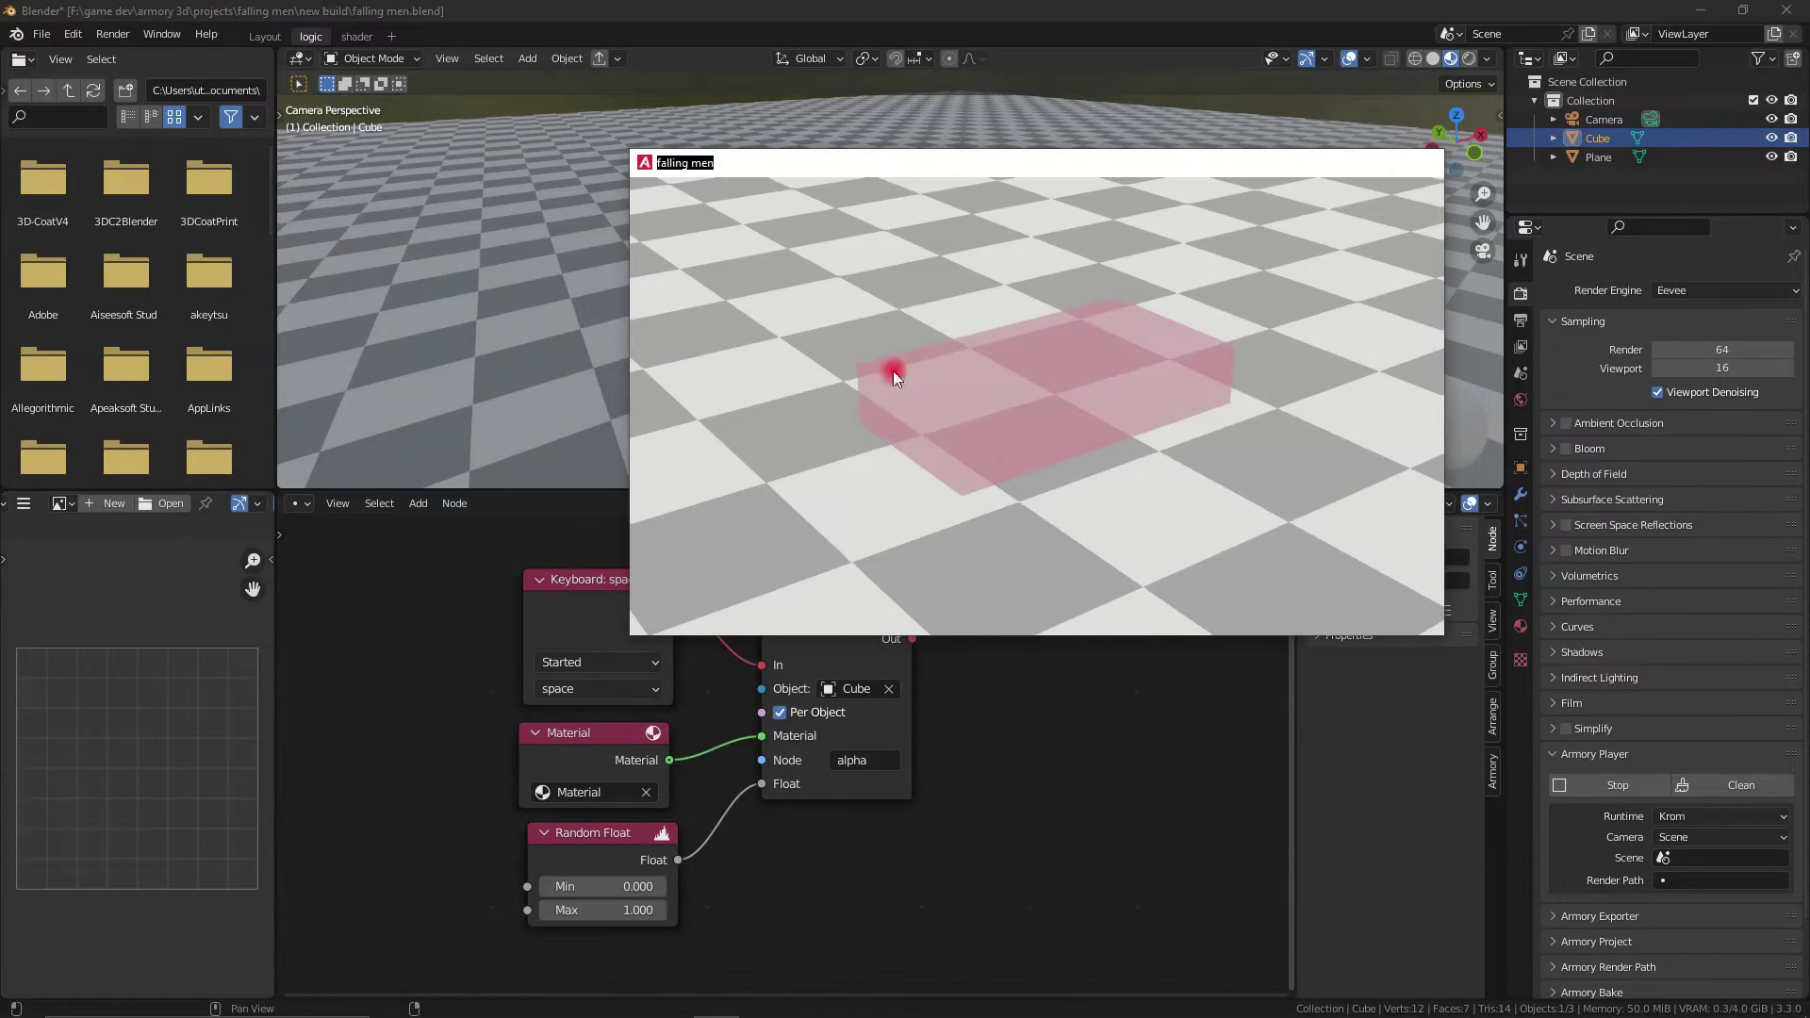
key("space")
key("space")
key("space")
key("space")
key("space")
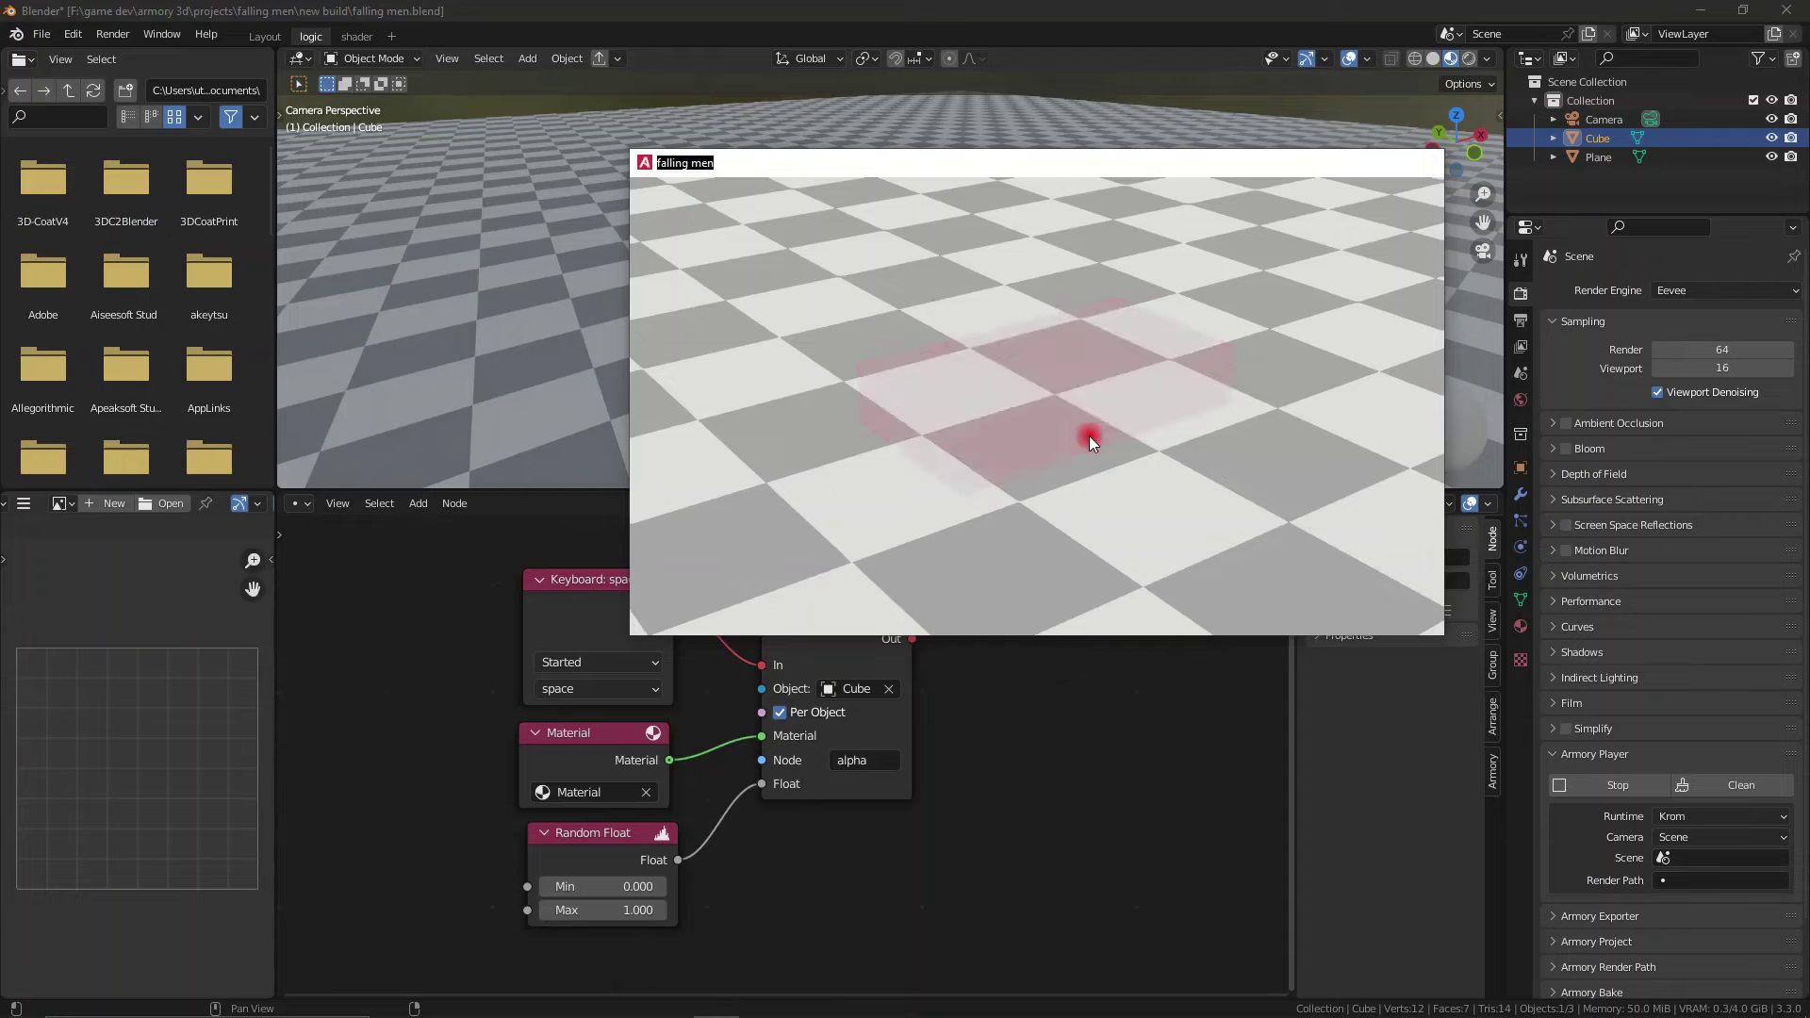
key("space")
key("space")
key("space")
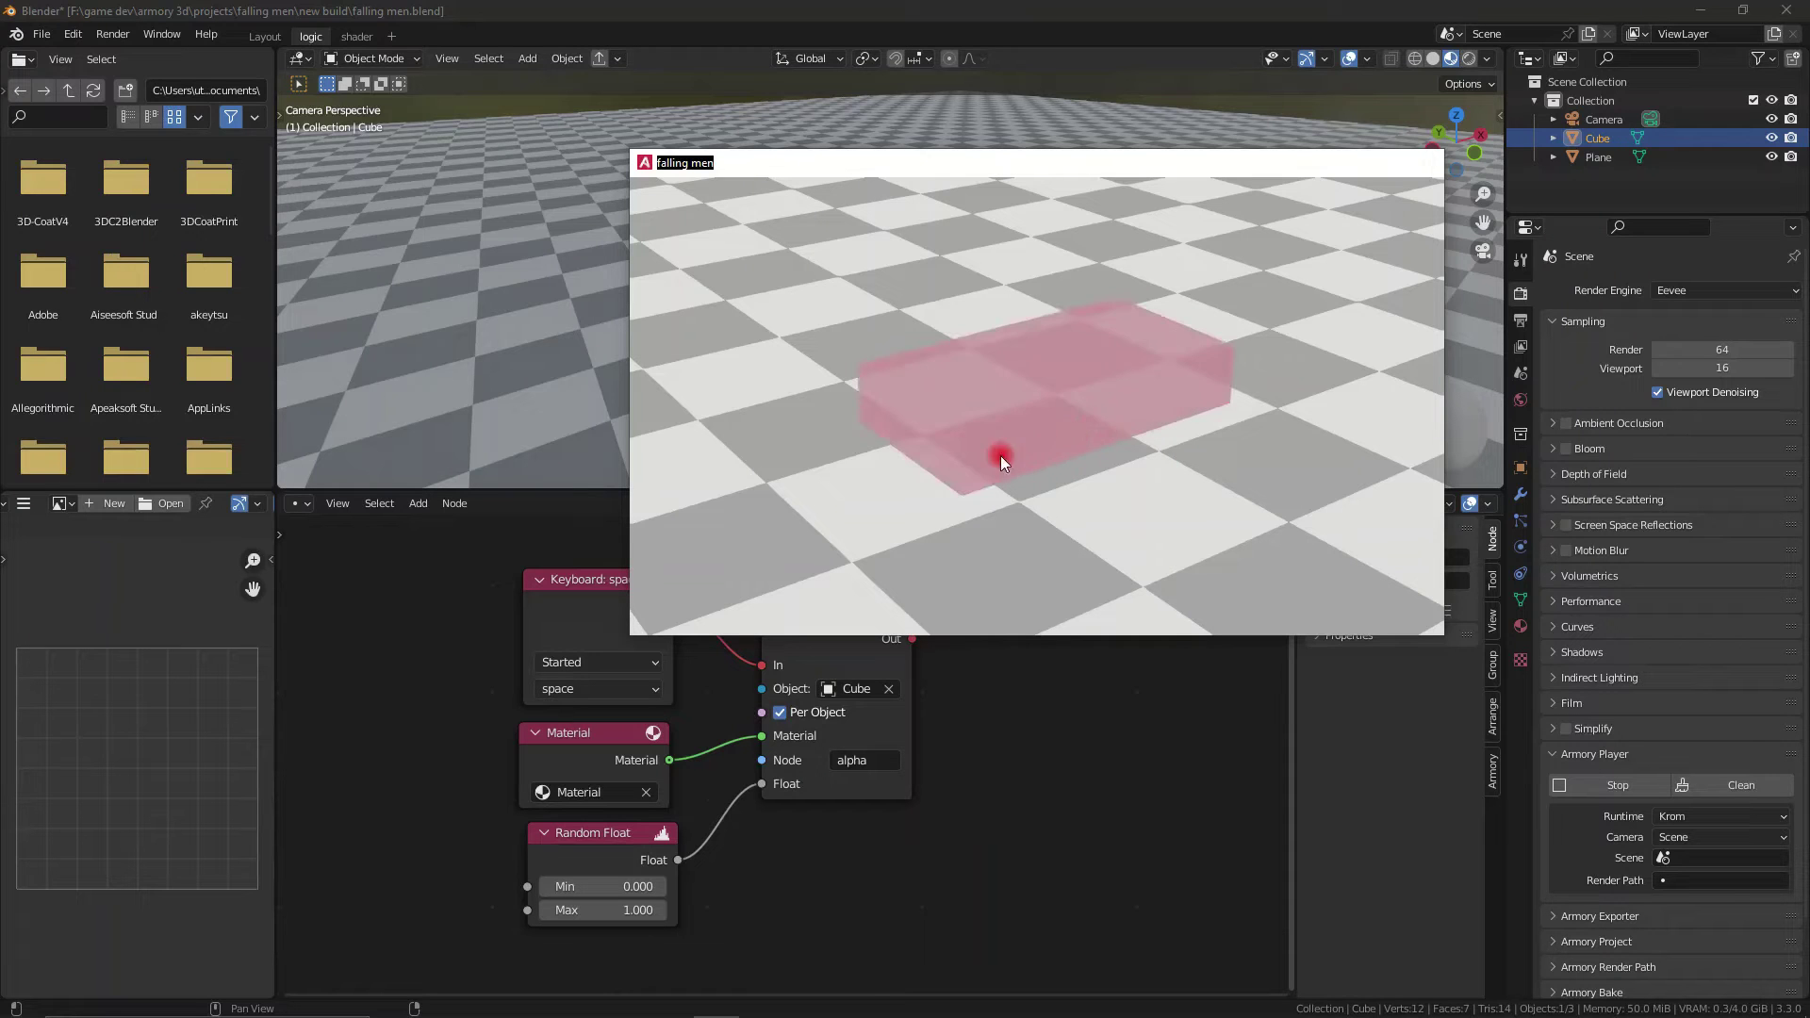
key("space")
key("space")
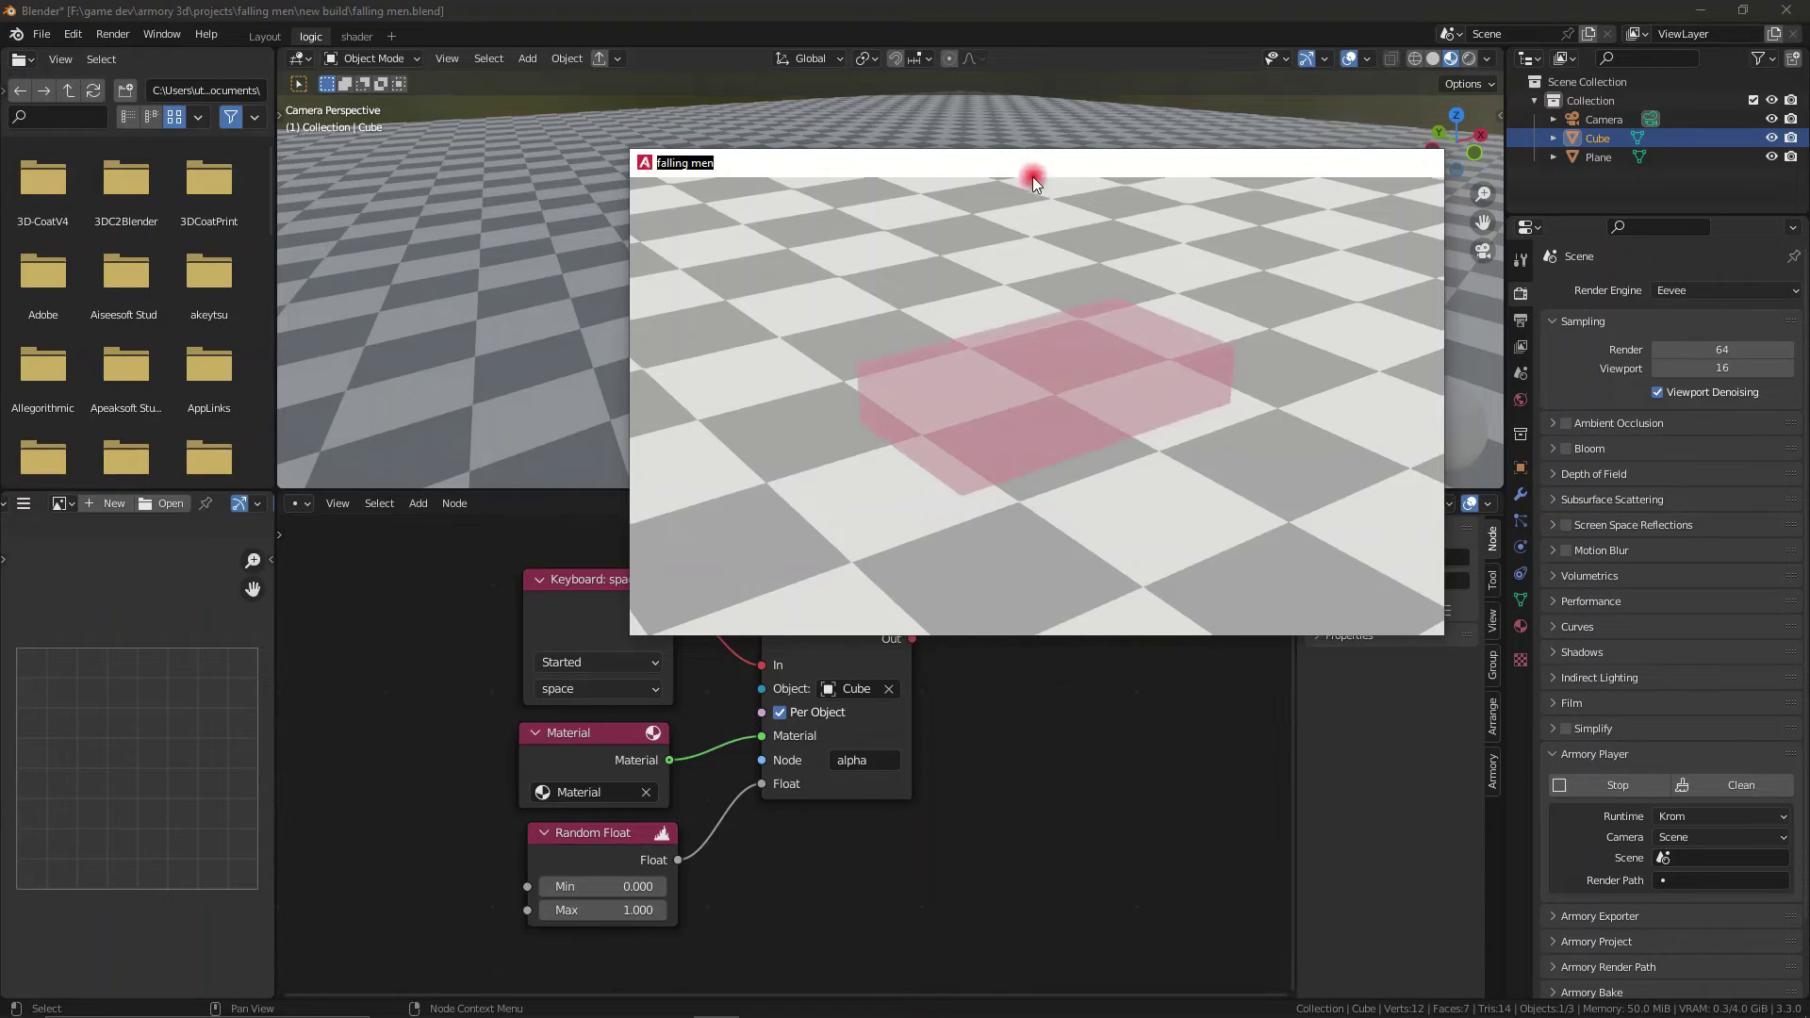
left_click_drag(1030, 172, 886, 76)
key("space")
key("space")
key("space")
key("space")
key("space")
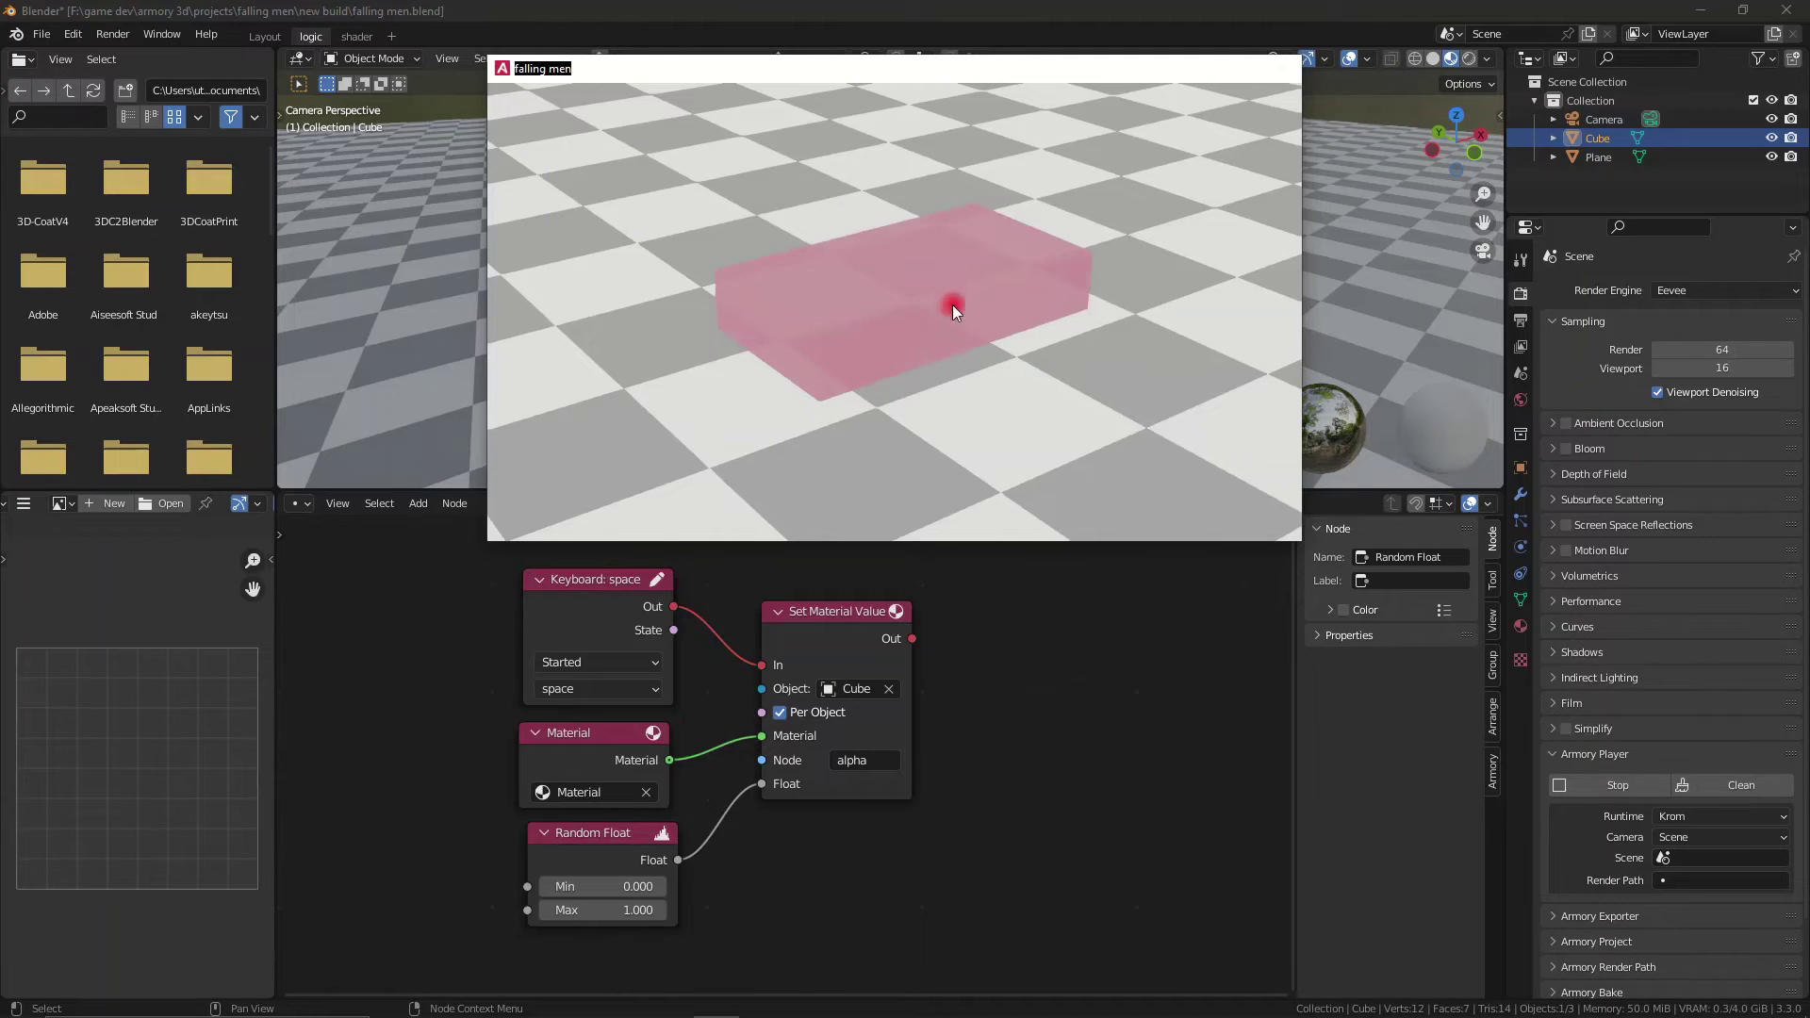
key("space")
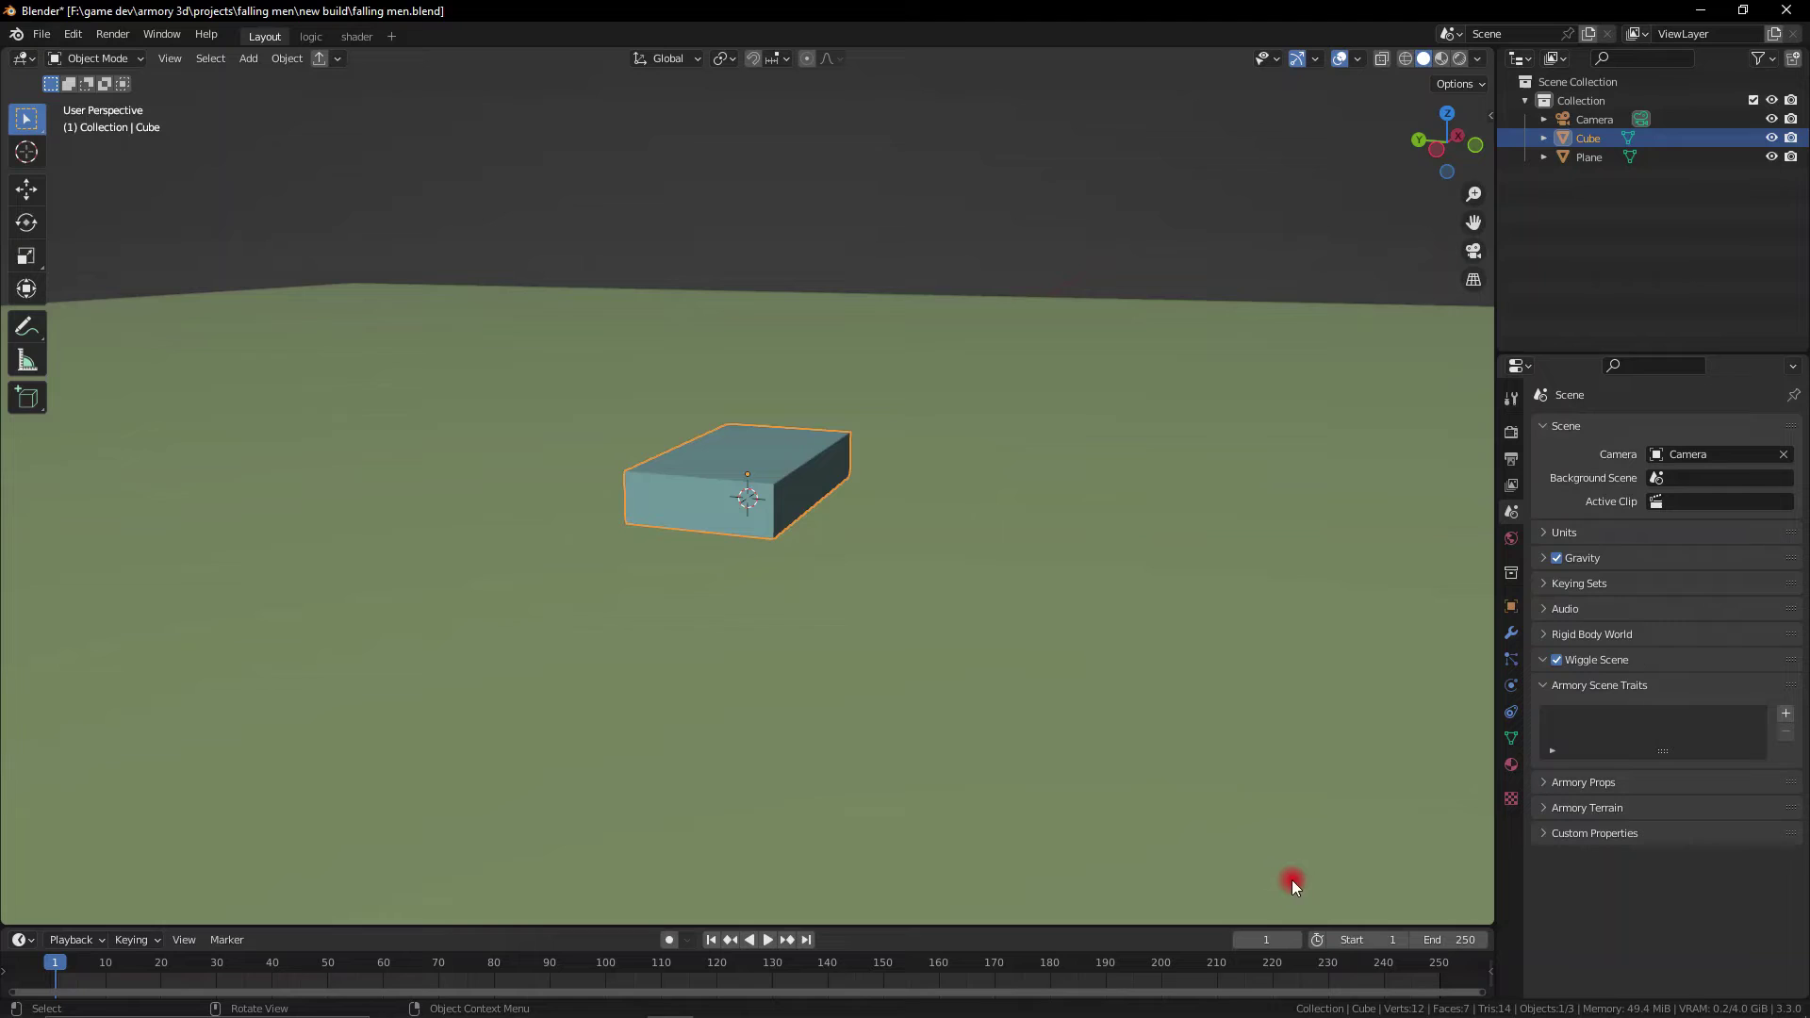
Clear the old opacity nodes and add an Image Texture node with its Color output connected to the Armory PBR node's Base Color
middle_click_drag(1237, 896, 763, 426)
left_click(356, 36)
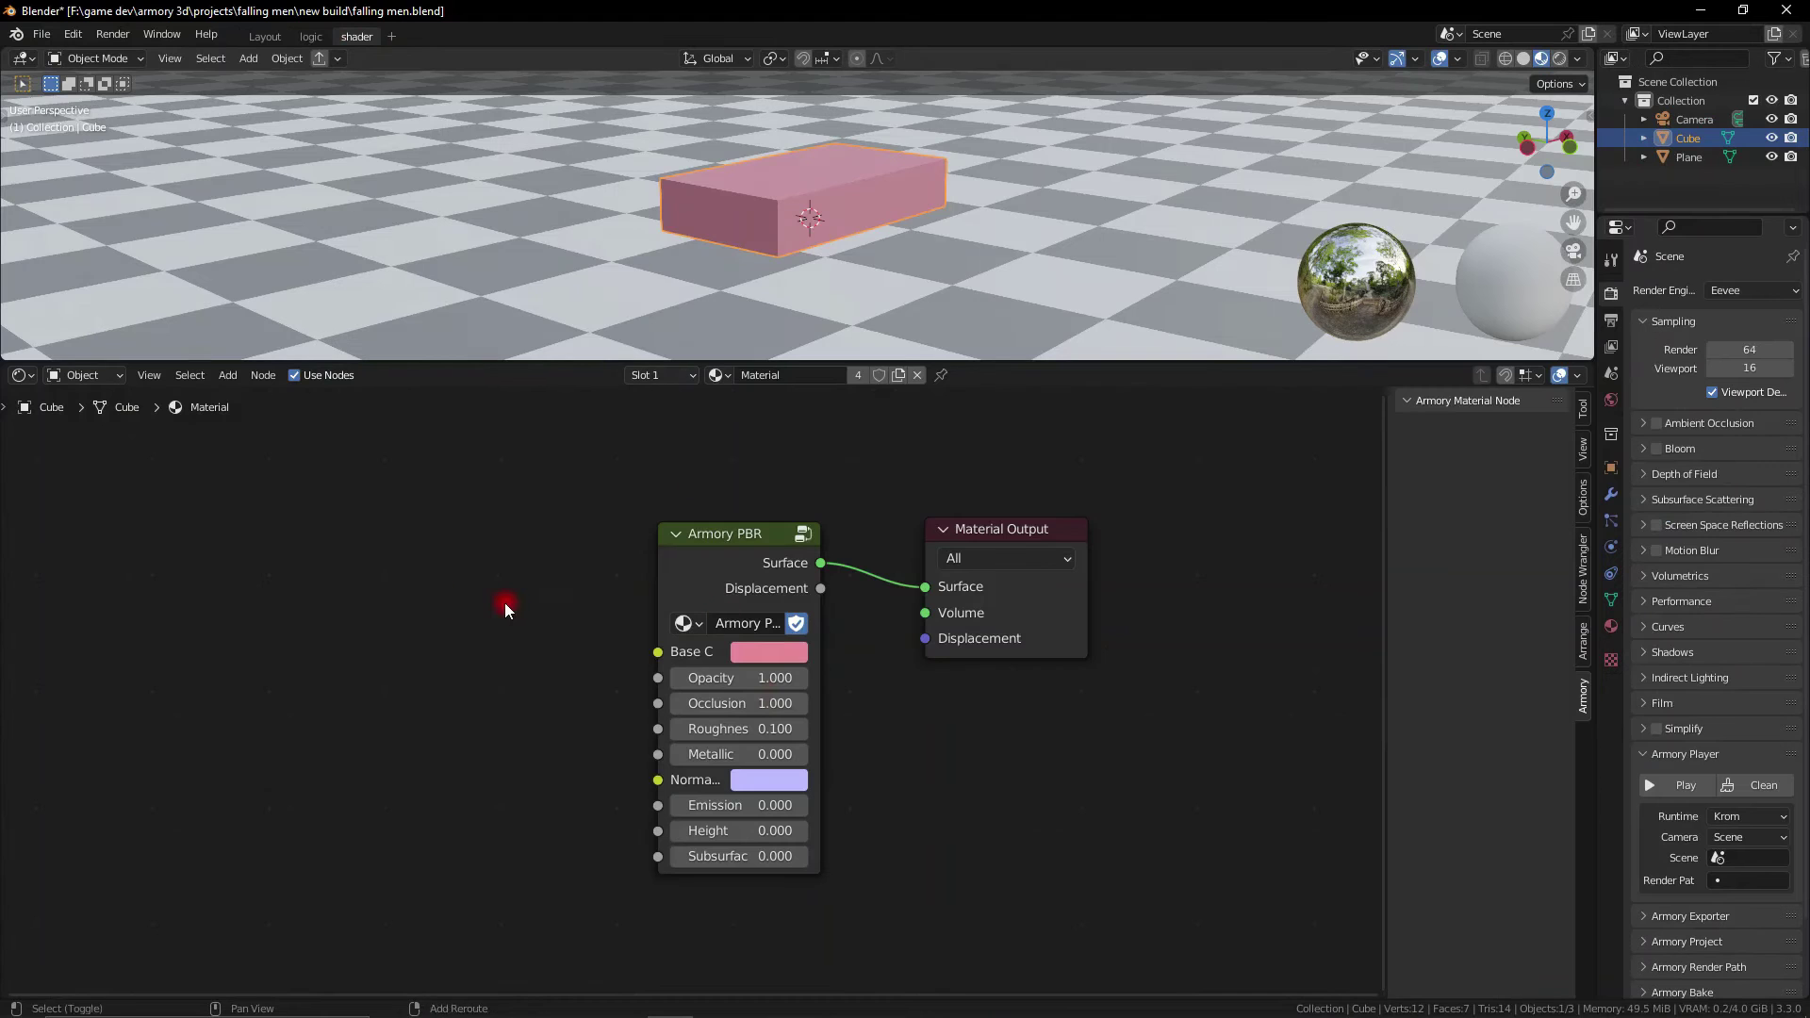
key("shift+a")
type("imag")
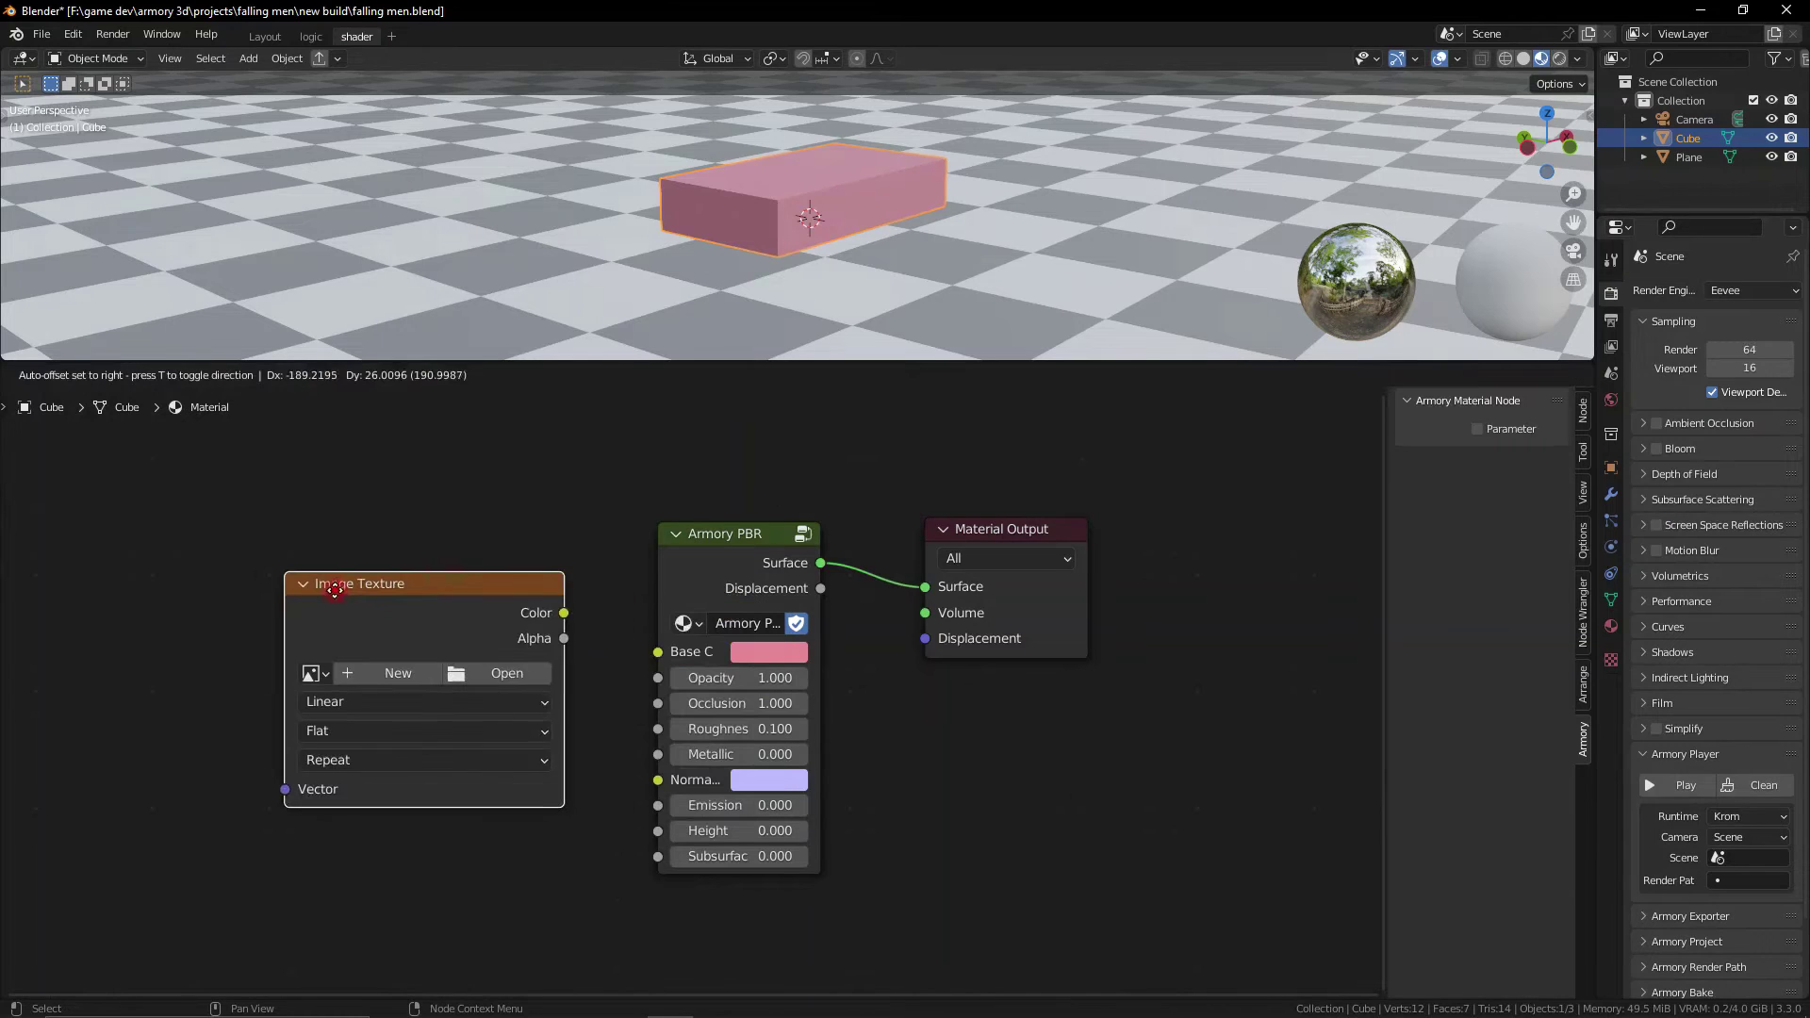
left_click_drag(329, 590, 325, 590)
left_click_drag(550, 610, 630, 660)
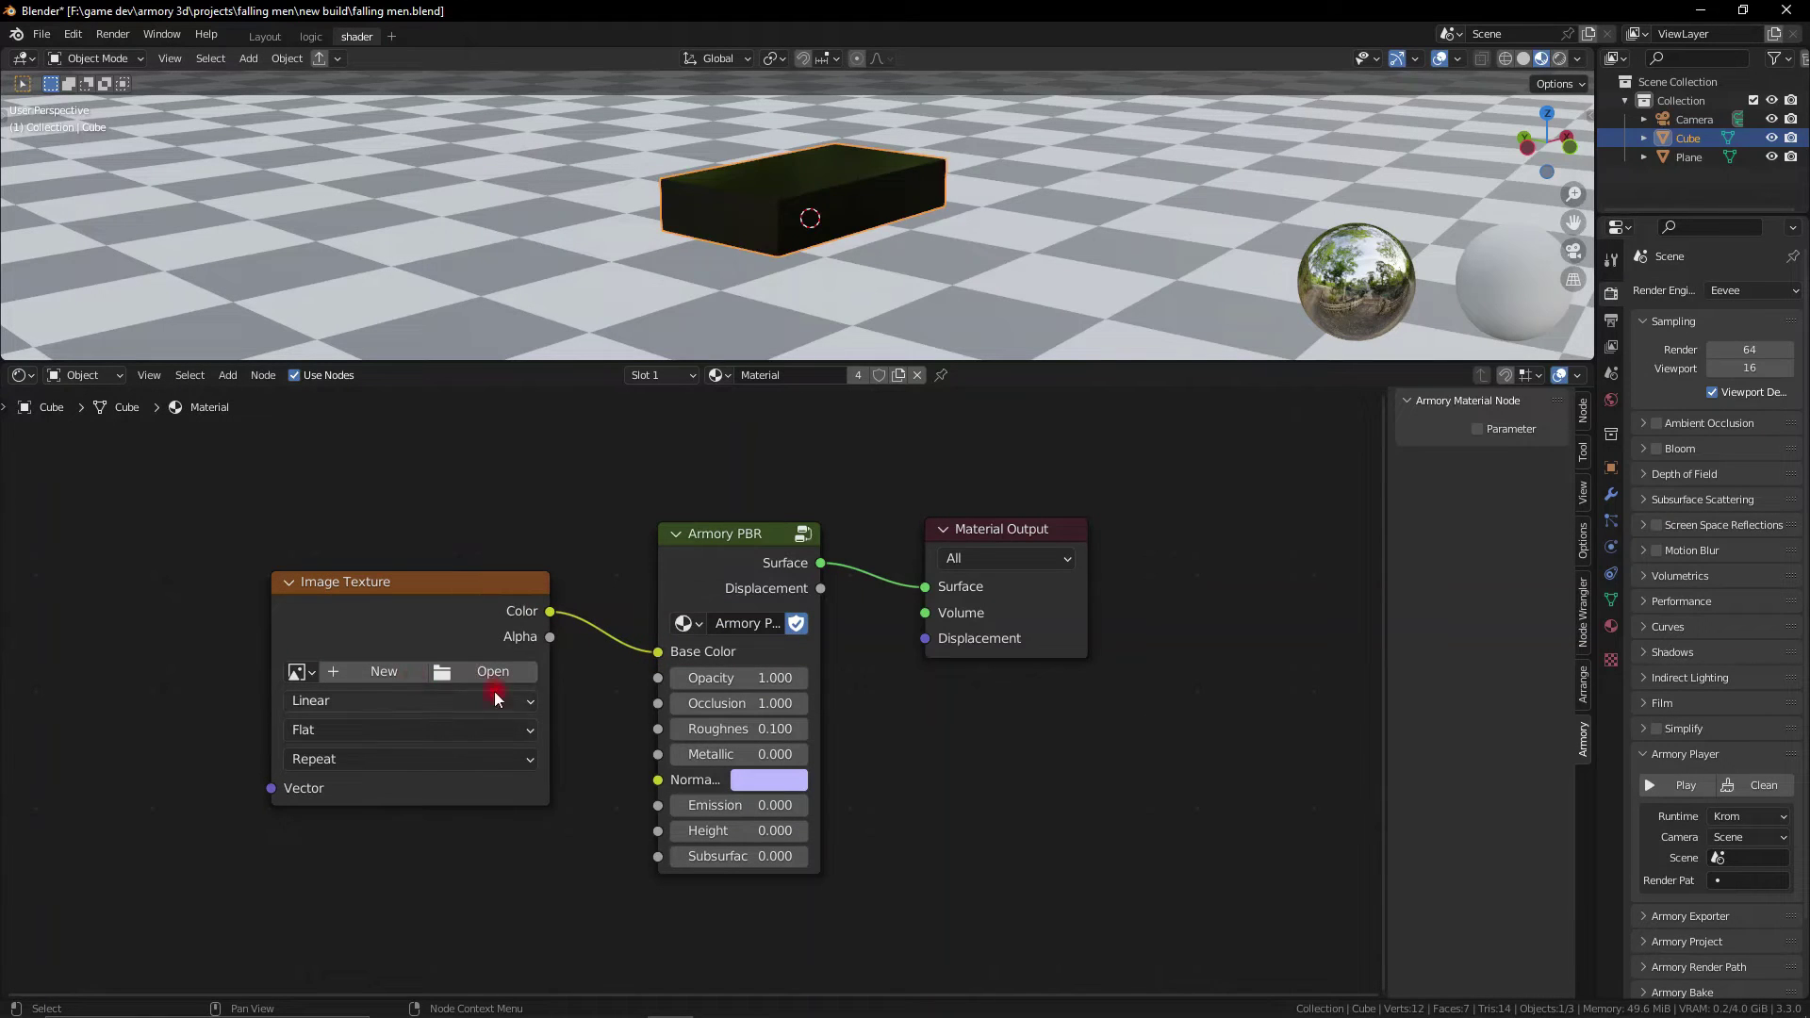
Name the Image Texture node image and enable it as an Armory material Parameter
left_click(484, 609)
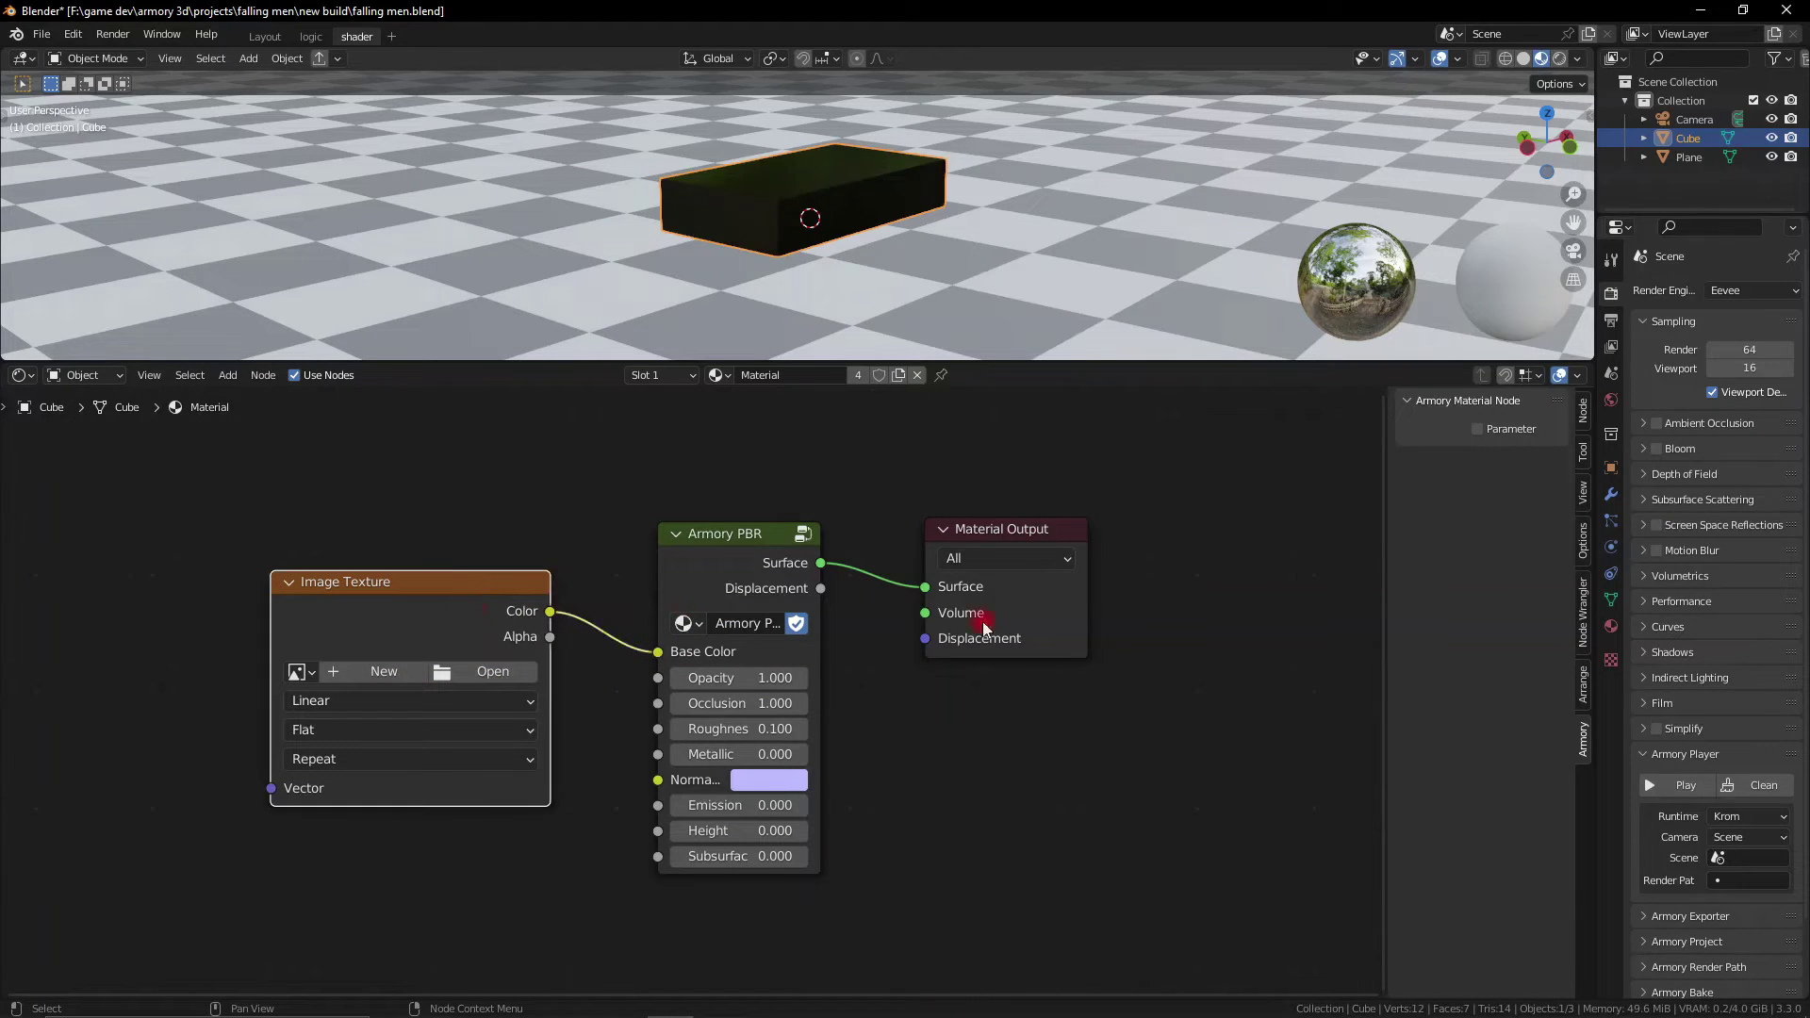
left_click(1583, 413)
left_click(1502, 463)
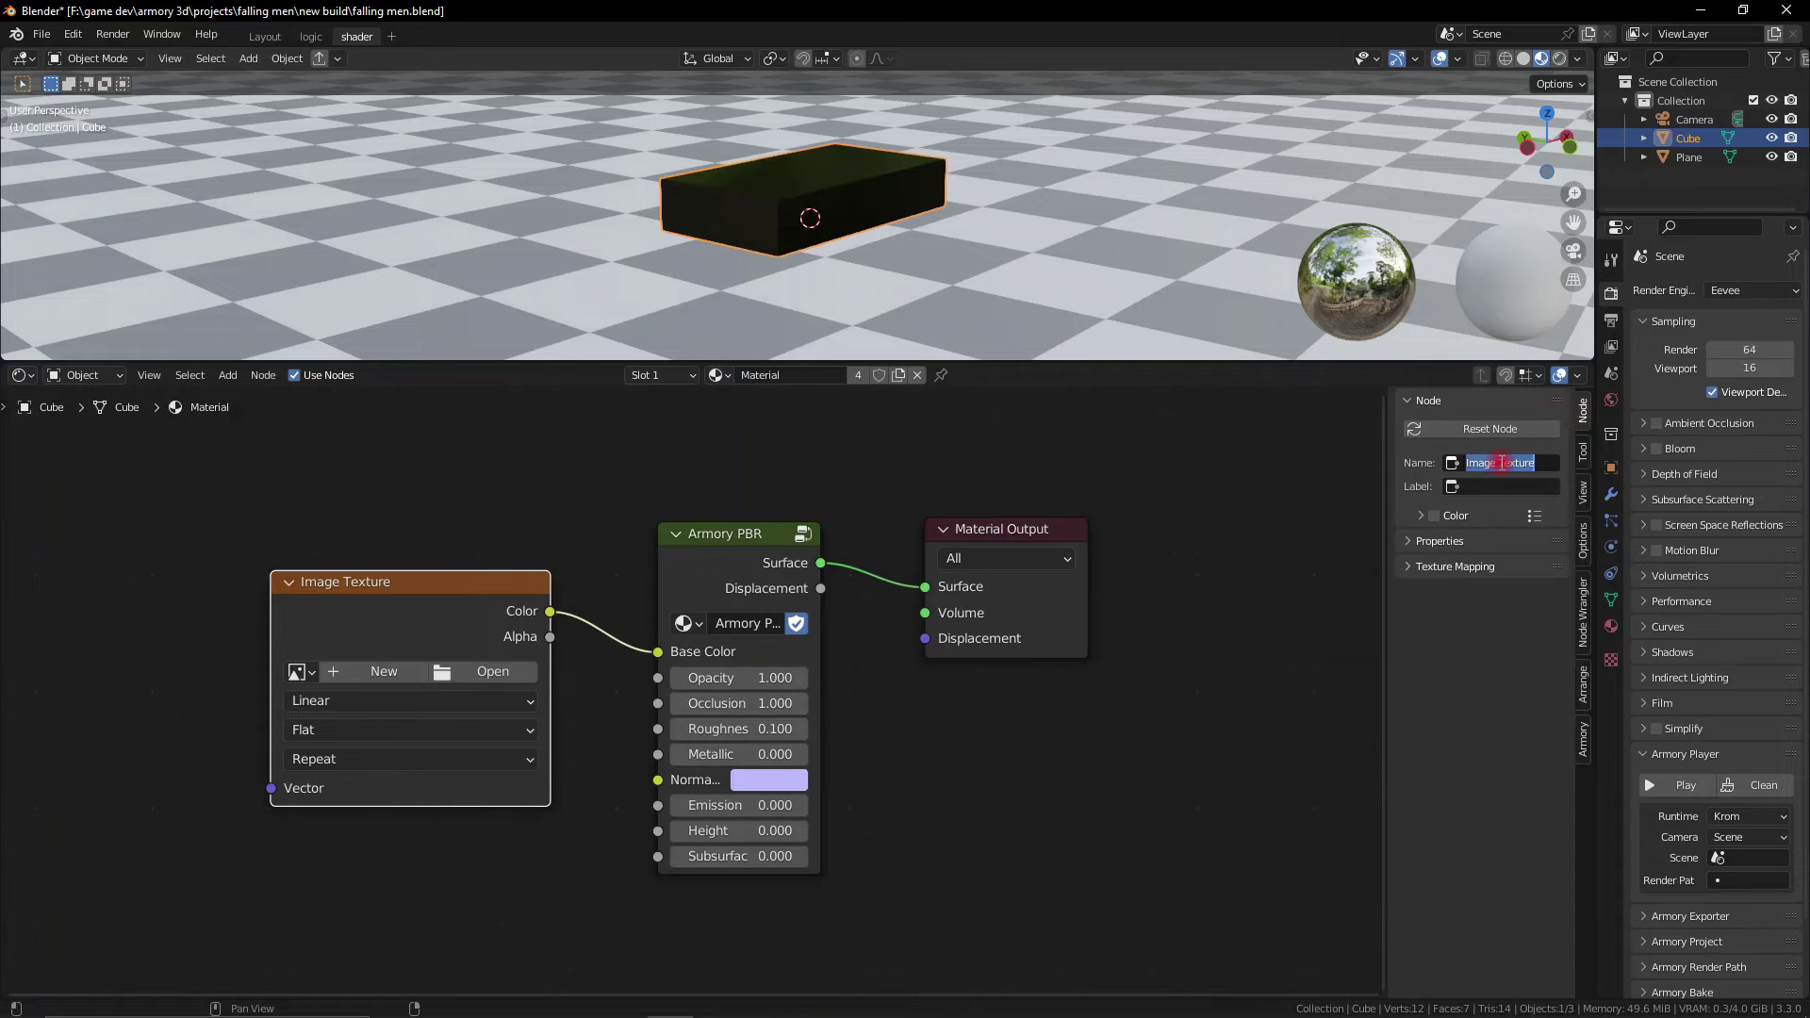
left_click(1584, 738)
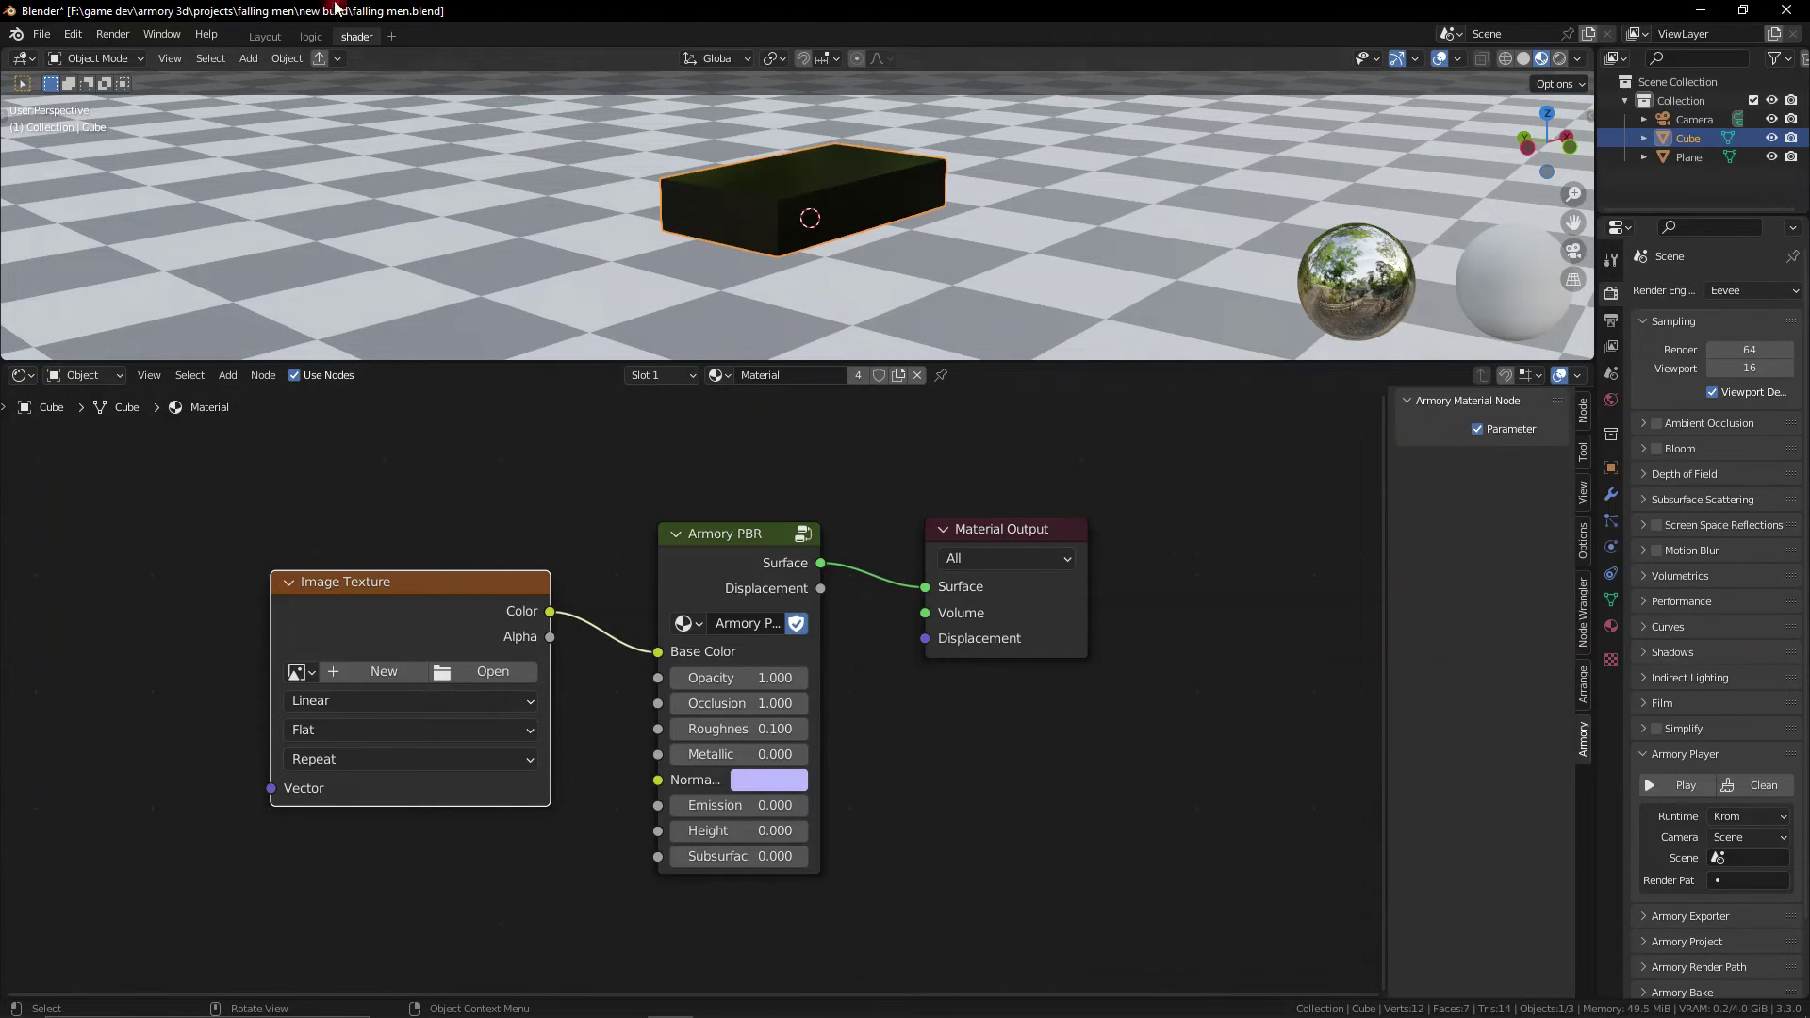
Add a Set Material Image Param logic node triggered by the space Keyboard node, with Per Object enabled and Cube as its object
left_click(312, 37)
key("shift+a")
type("param")
left_click(816, 774)
left_click(745, 563)
left_click_drag(685, 604, 763, 673)
key("ctrl+z")
left_click(889, 698)
left_click(891, 307)
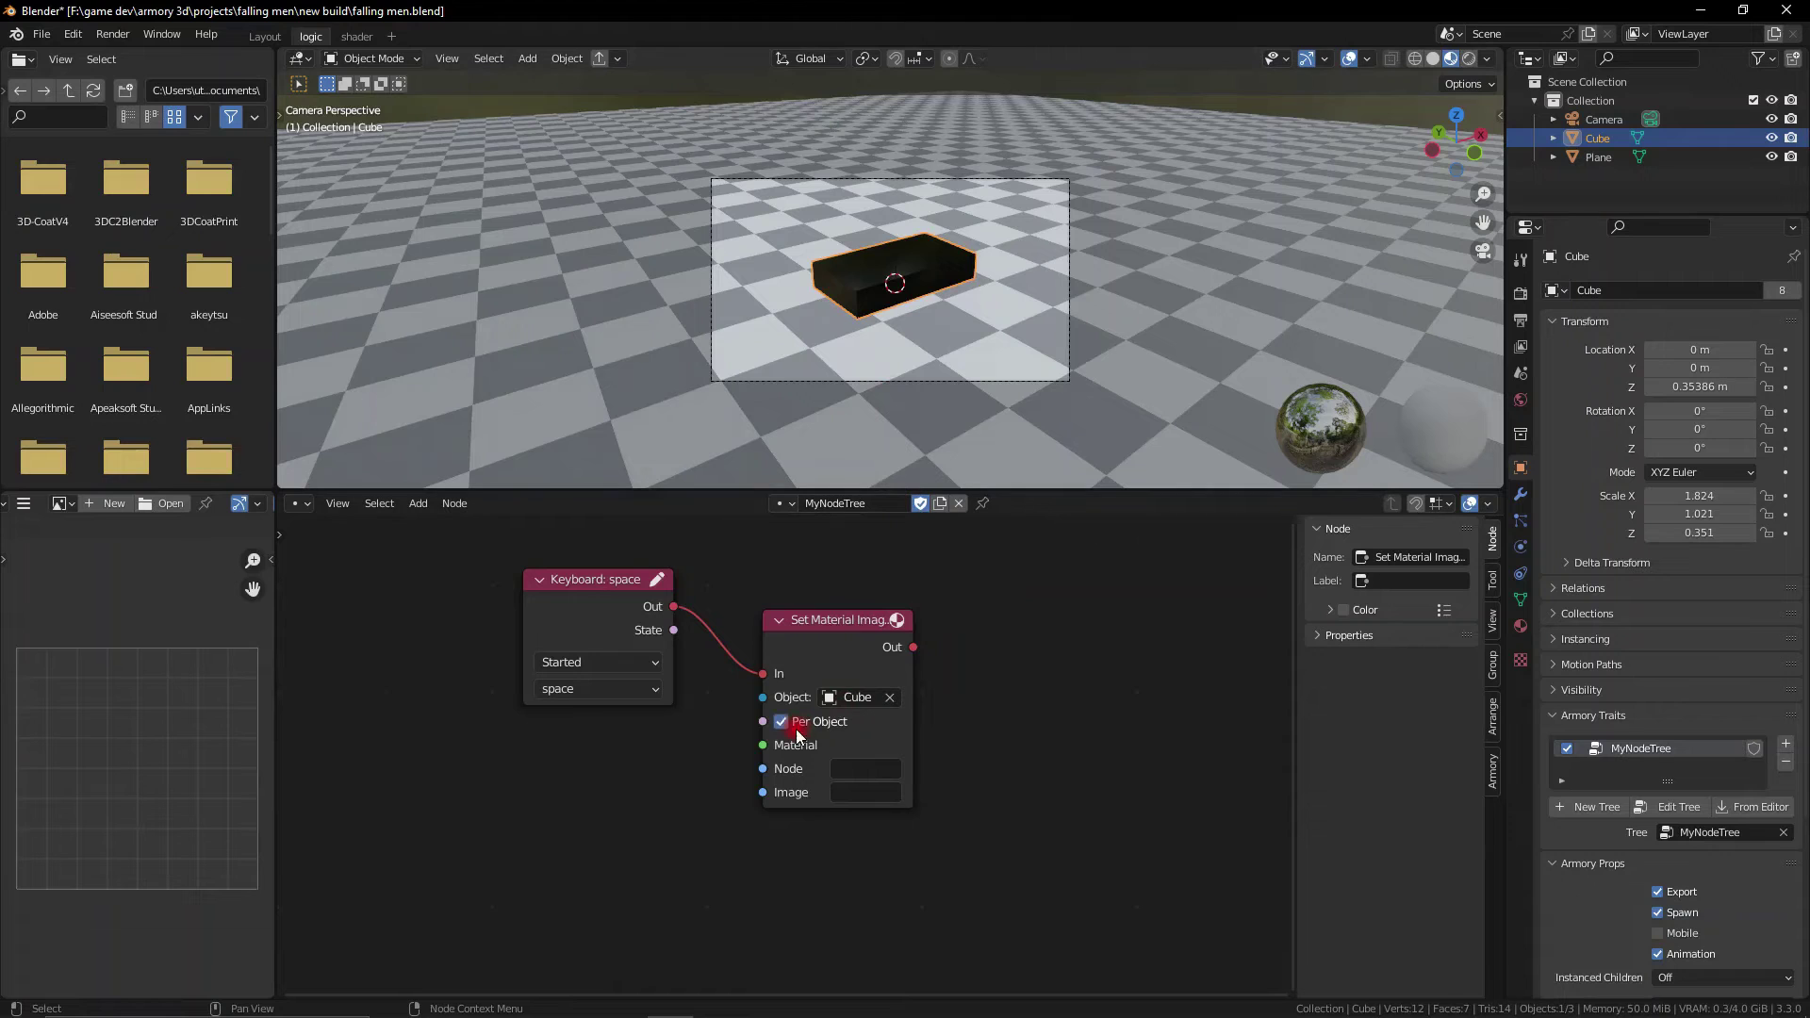
Add a Material node set to Material and connect it to the Set Material Image node's Material input
key("shift+a")
type("material")
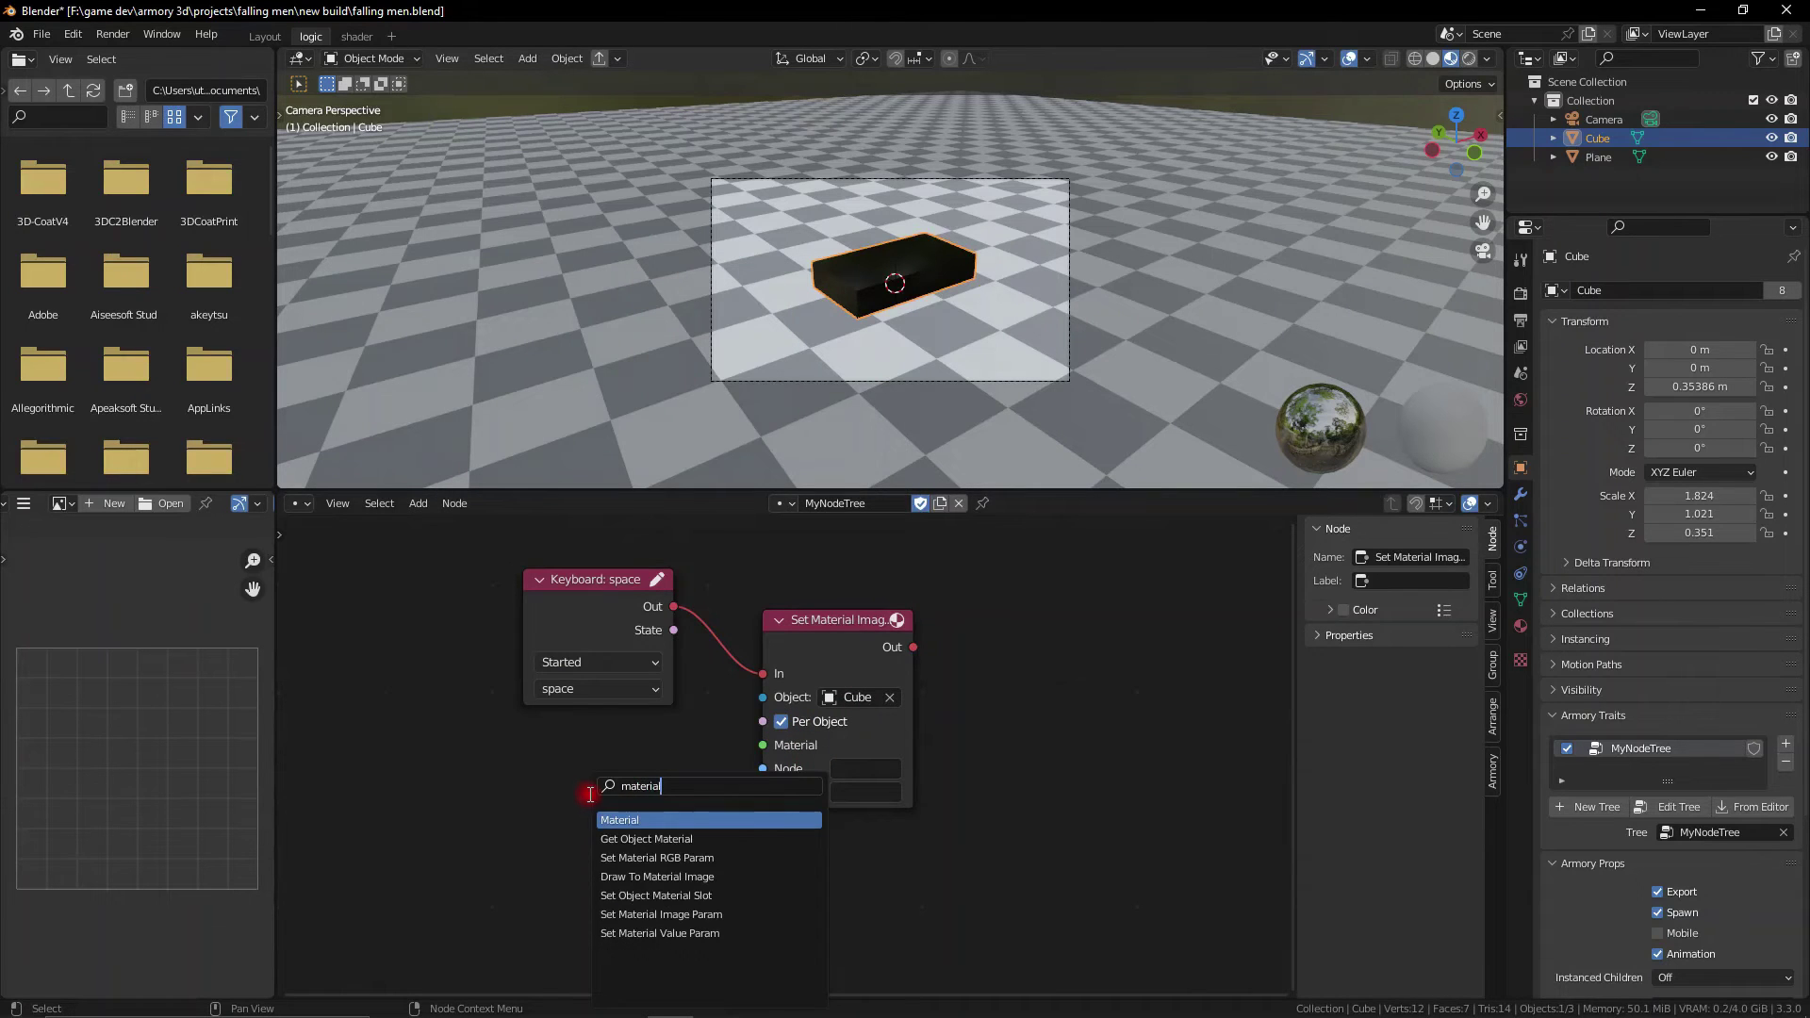
left_click(619, 817)
left_click(521, 728)
left_click(573, 795)
left_click(577, 595)
left_click_drag(676, 768, 763, 745)
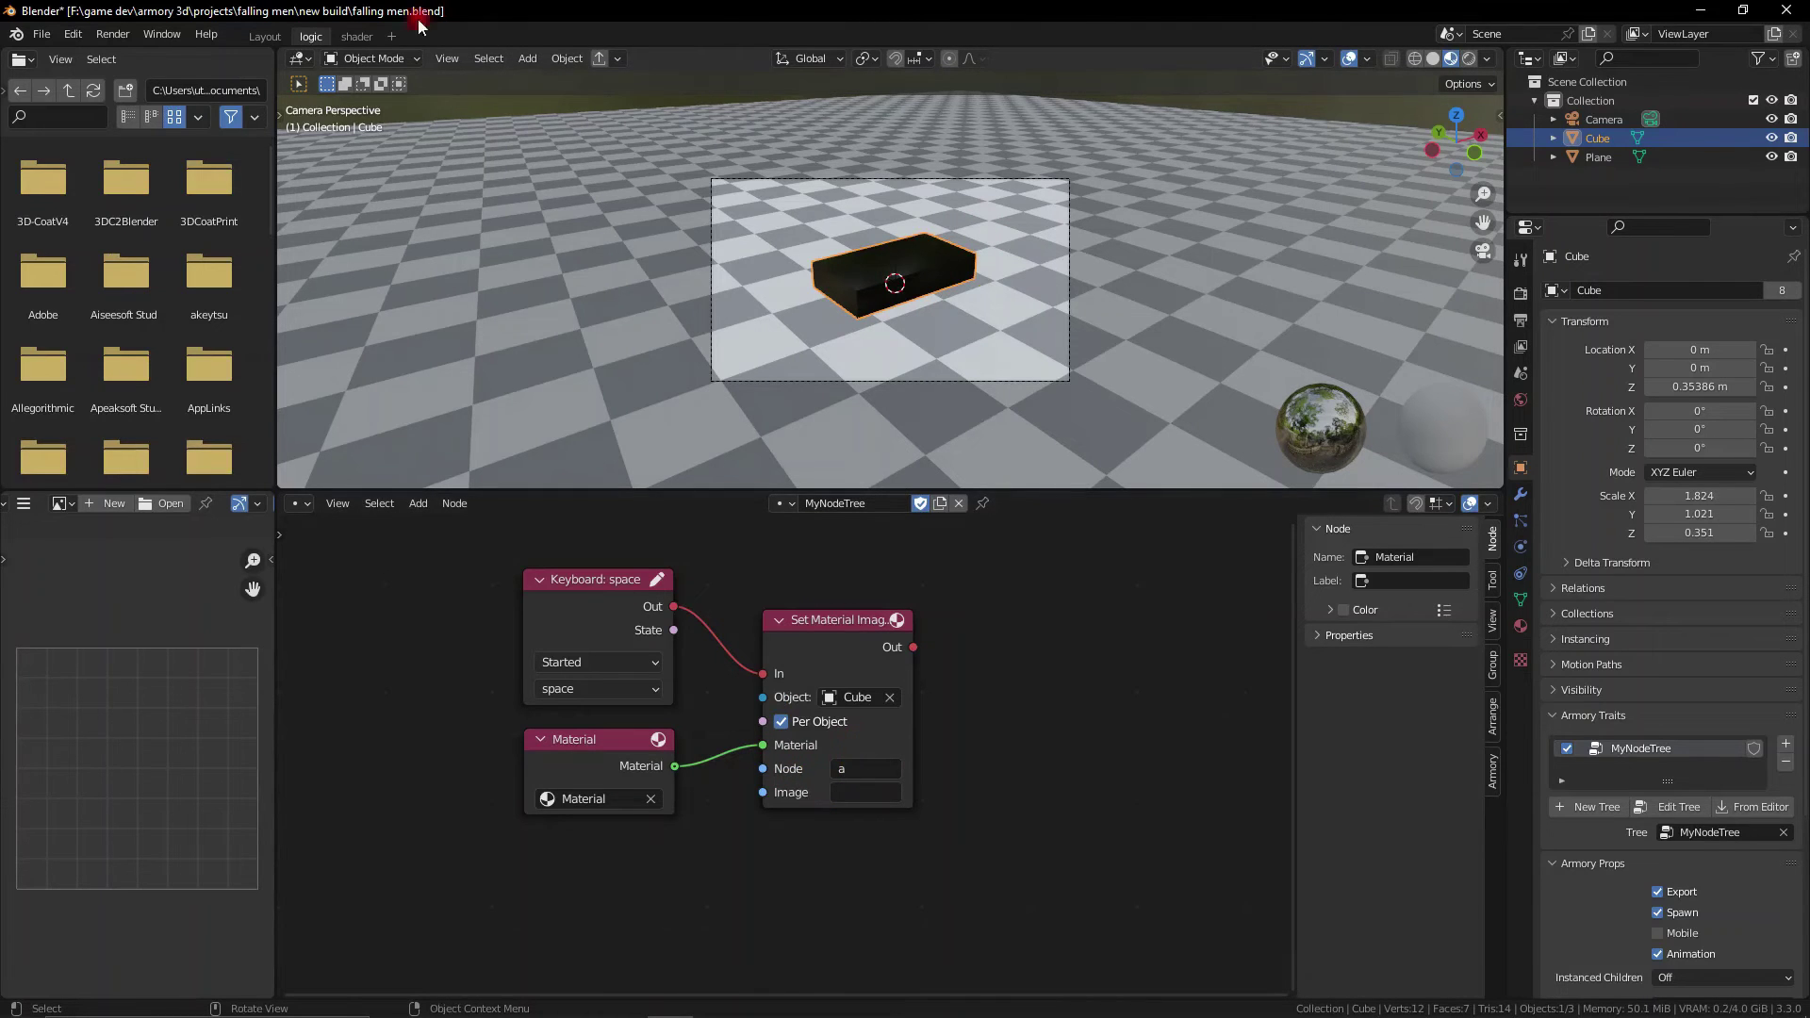
Check the Image Texture node's name in the shader editor and enter image as the logic node's target node name
left_click(357, 36)
left_click(1580, 415)
key("ctrl+Page_Up")
Look up the image files in the project's Bundled folder and enter zero.png as the Set Material Image node's Image
scroll(1674, 937, "down", 4)
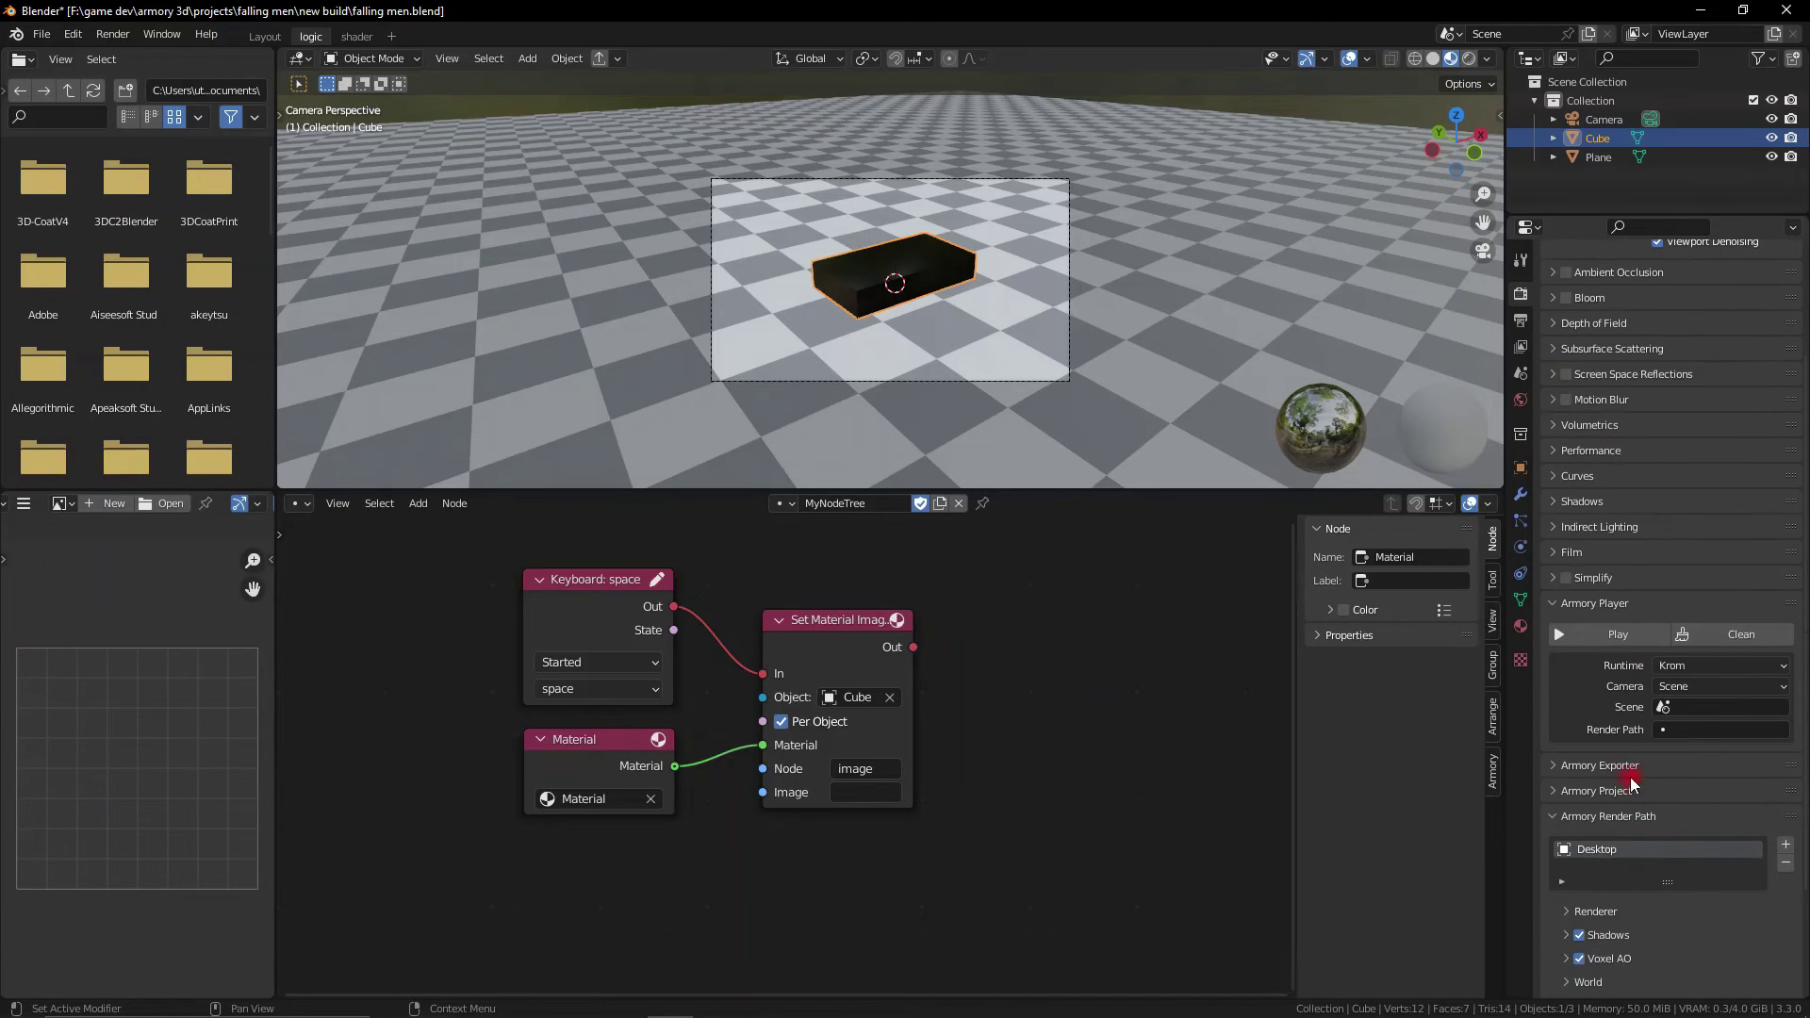
left_click(1627, 771)
left_click(1599, 767)
left_click(1613, 794)
left_click(1740, 820)
double_click(555, 360)
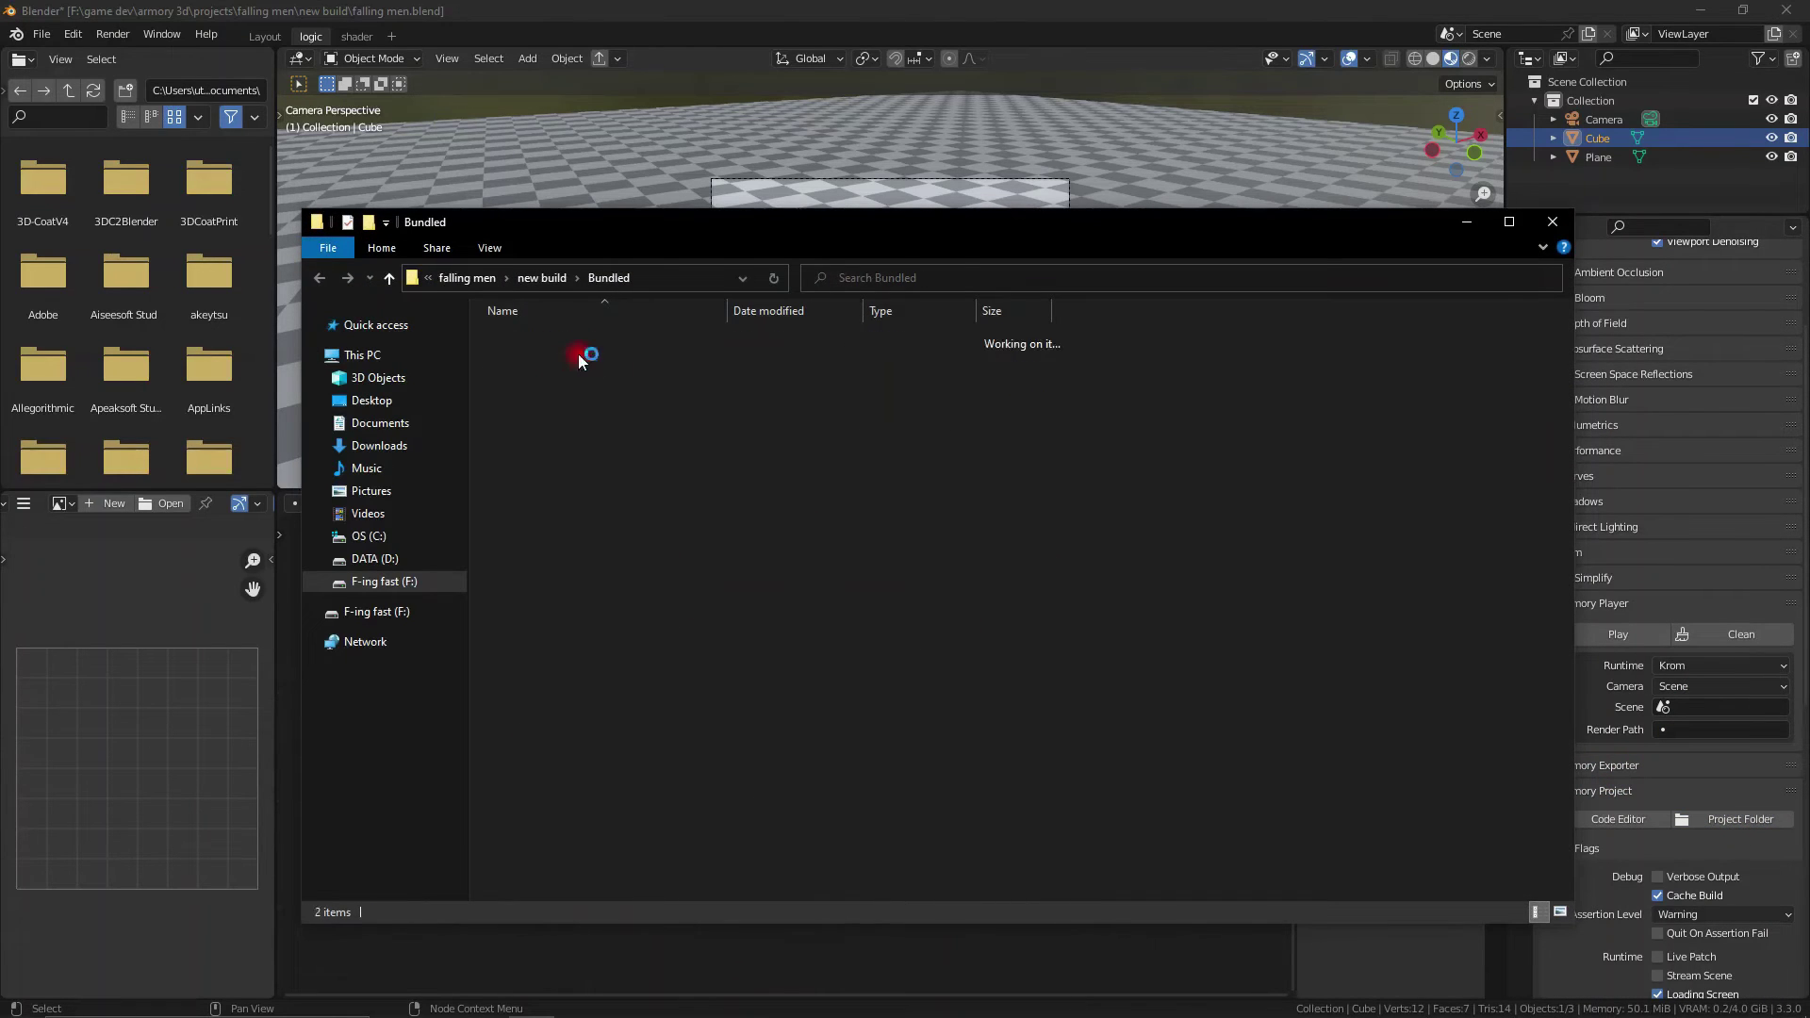
left_click(517, 375)
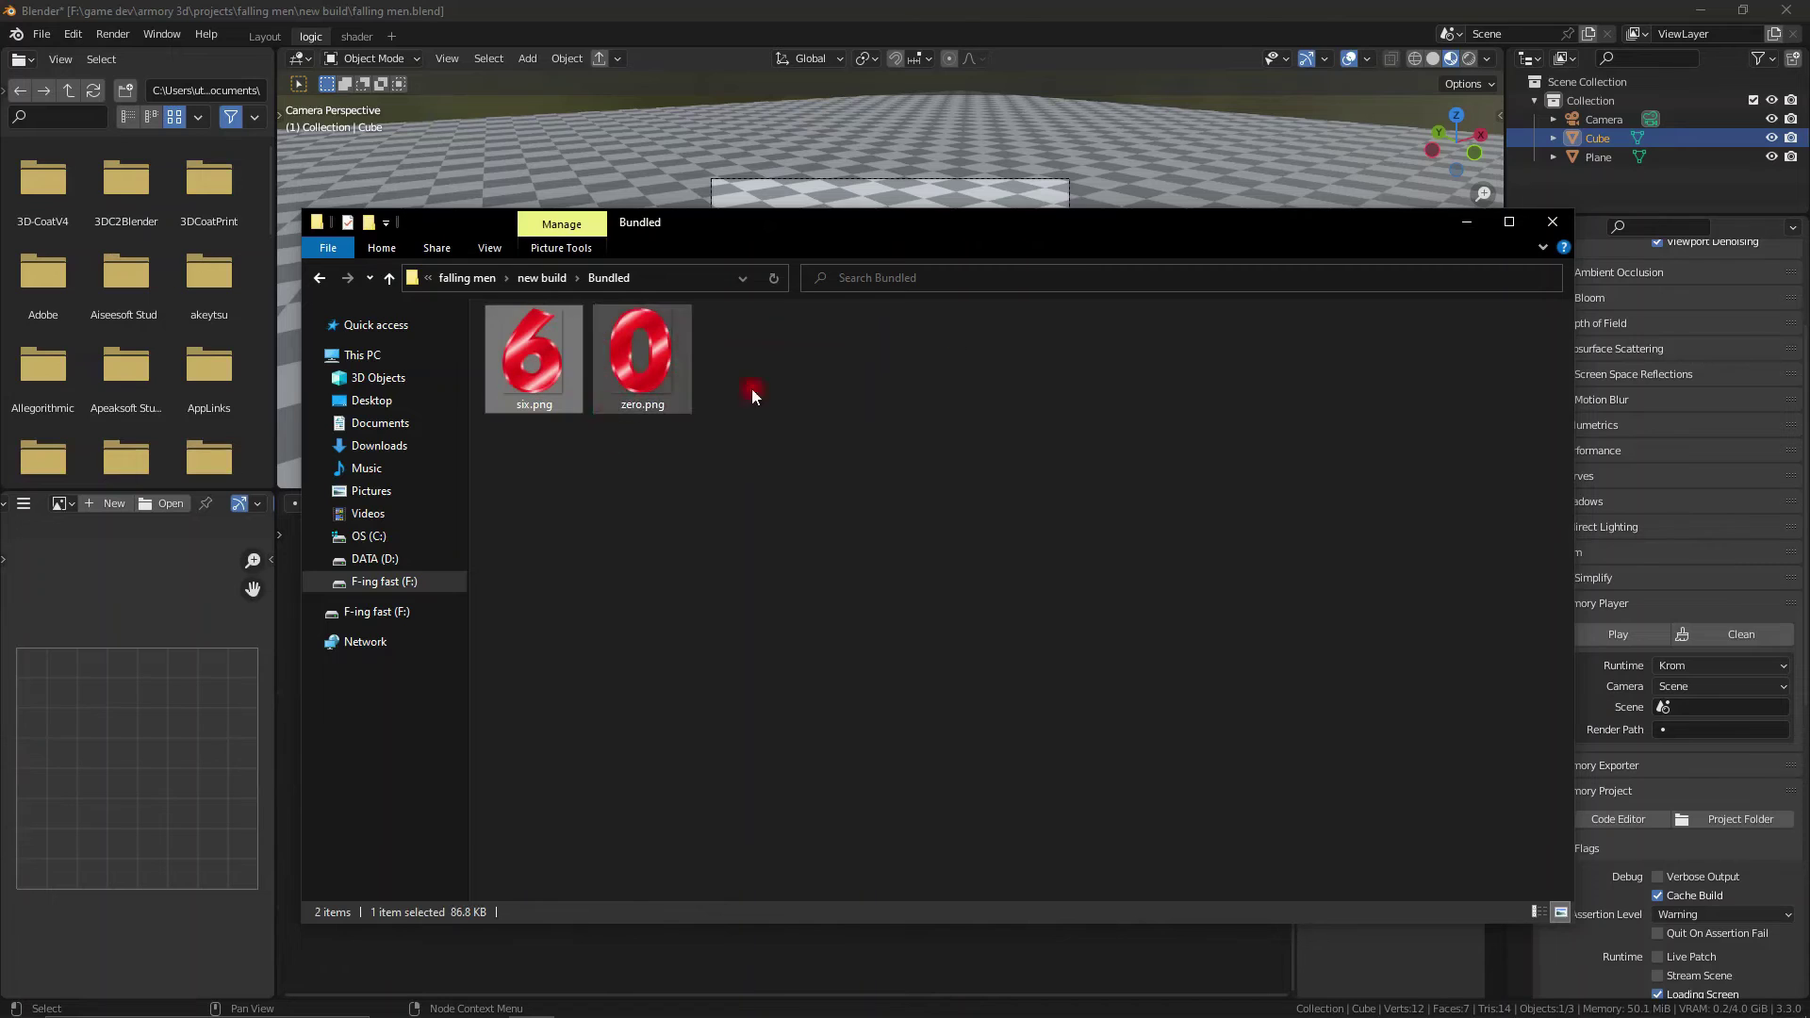
left_click(1556, 224)
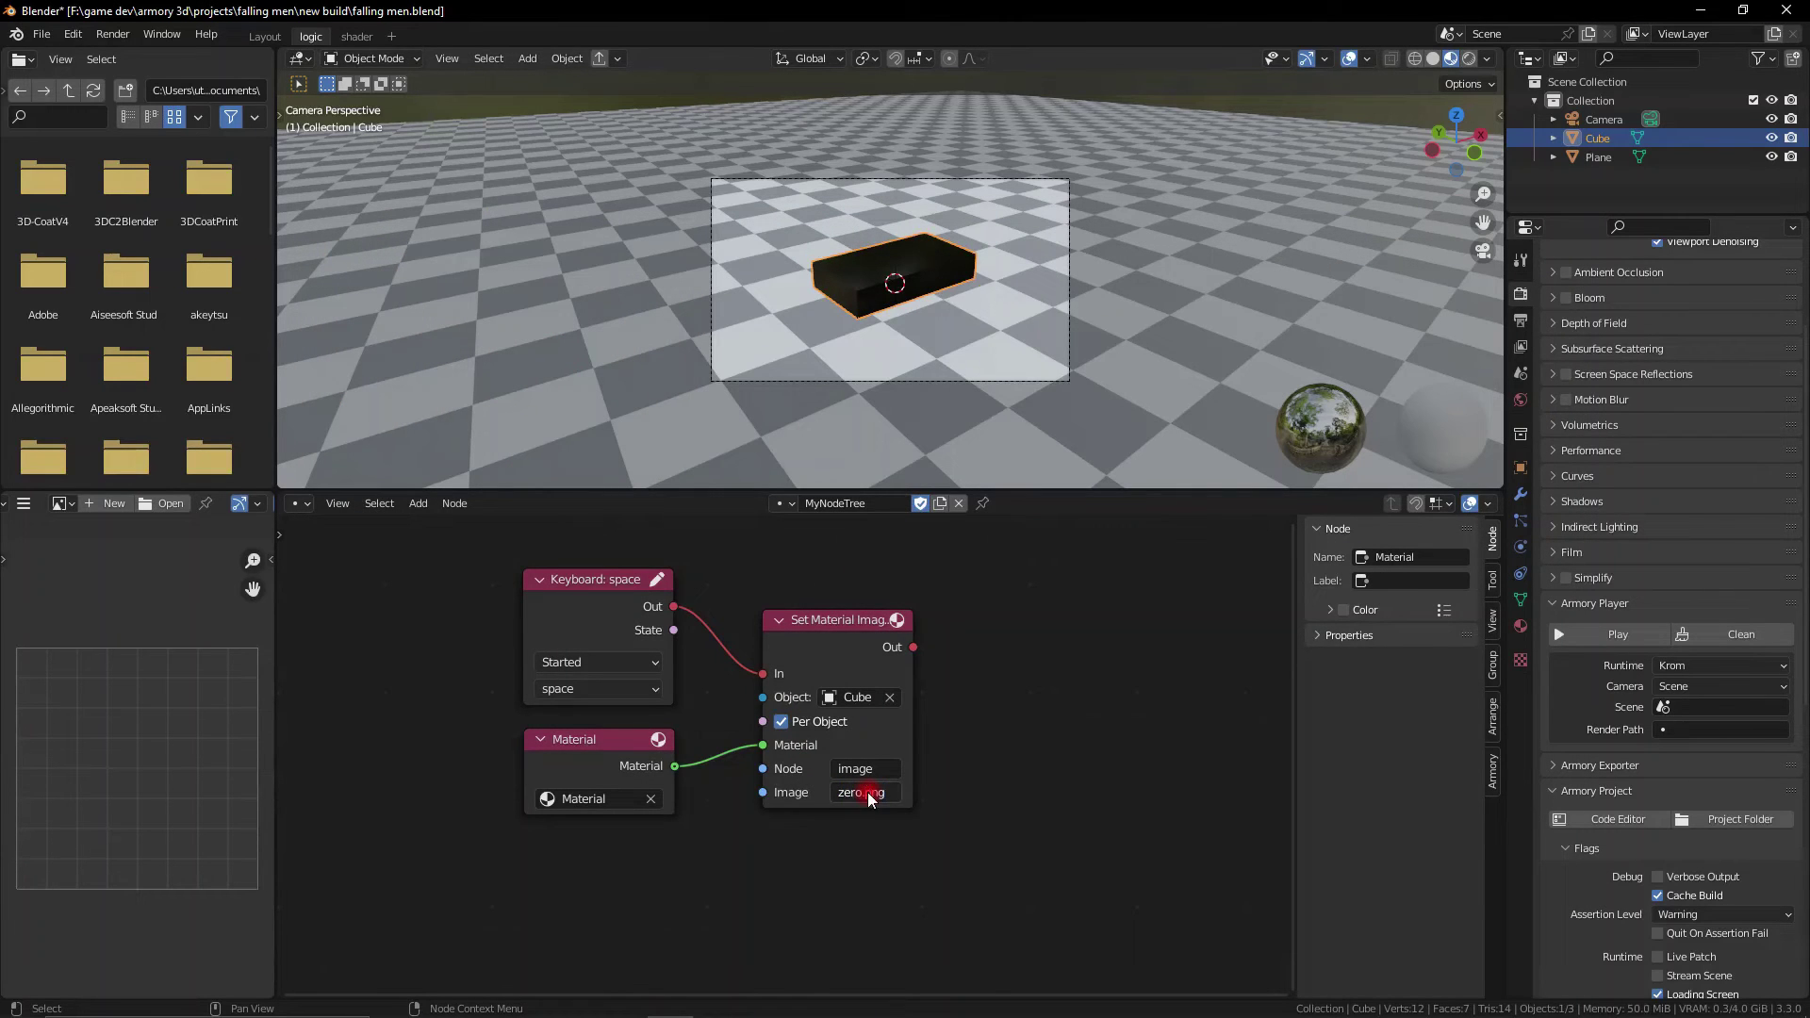
Play the project, trigger the image change on the cube, and close the game
left_click(1694, 650)
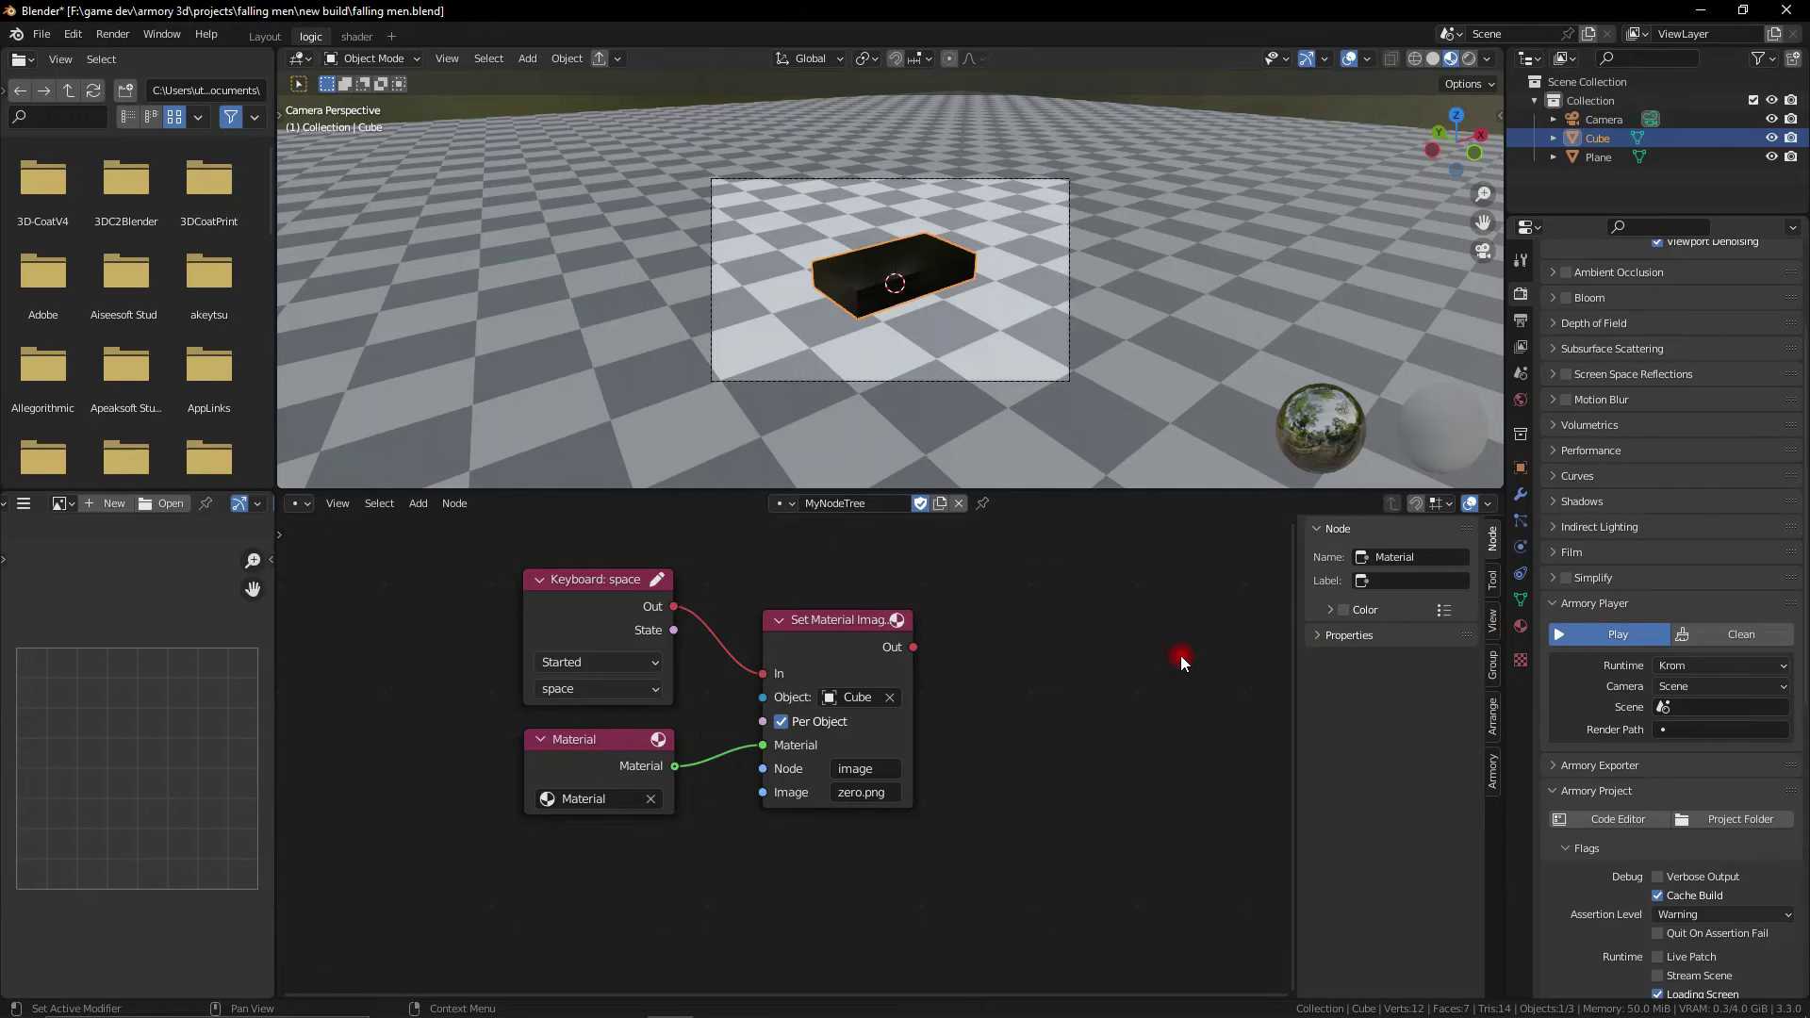
key("F5")
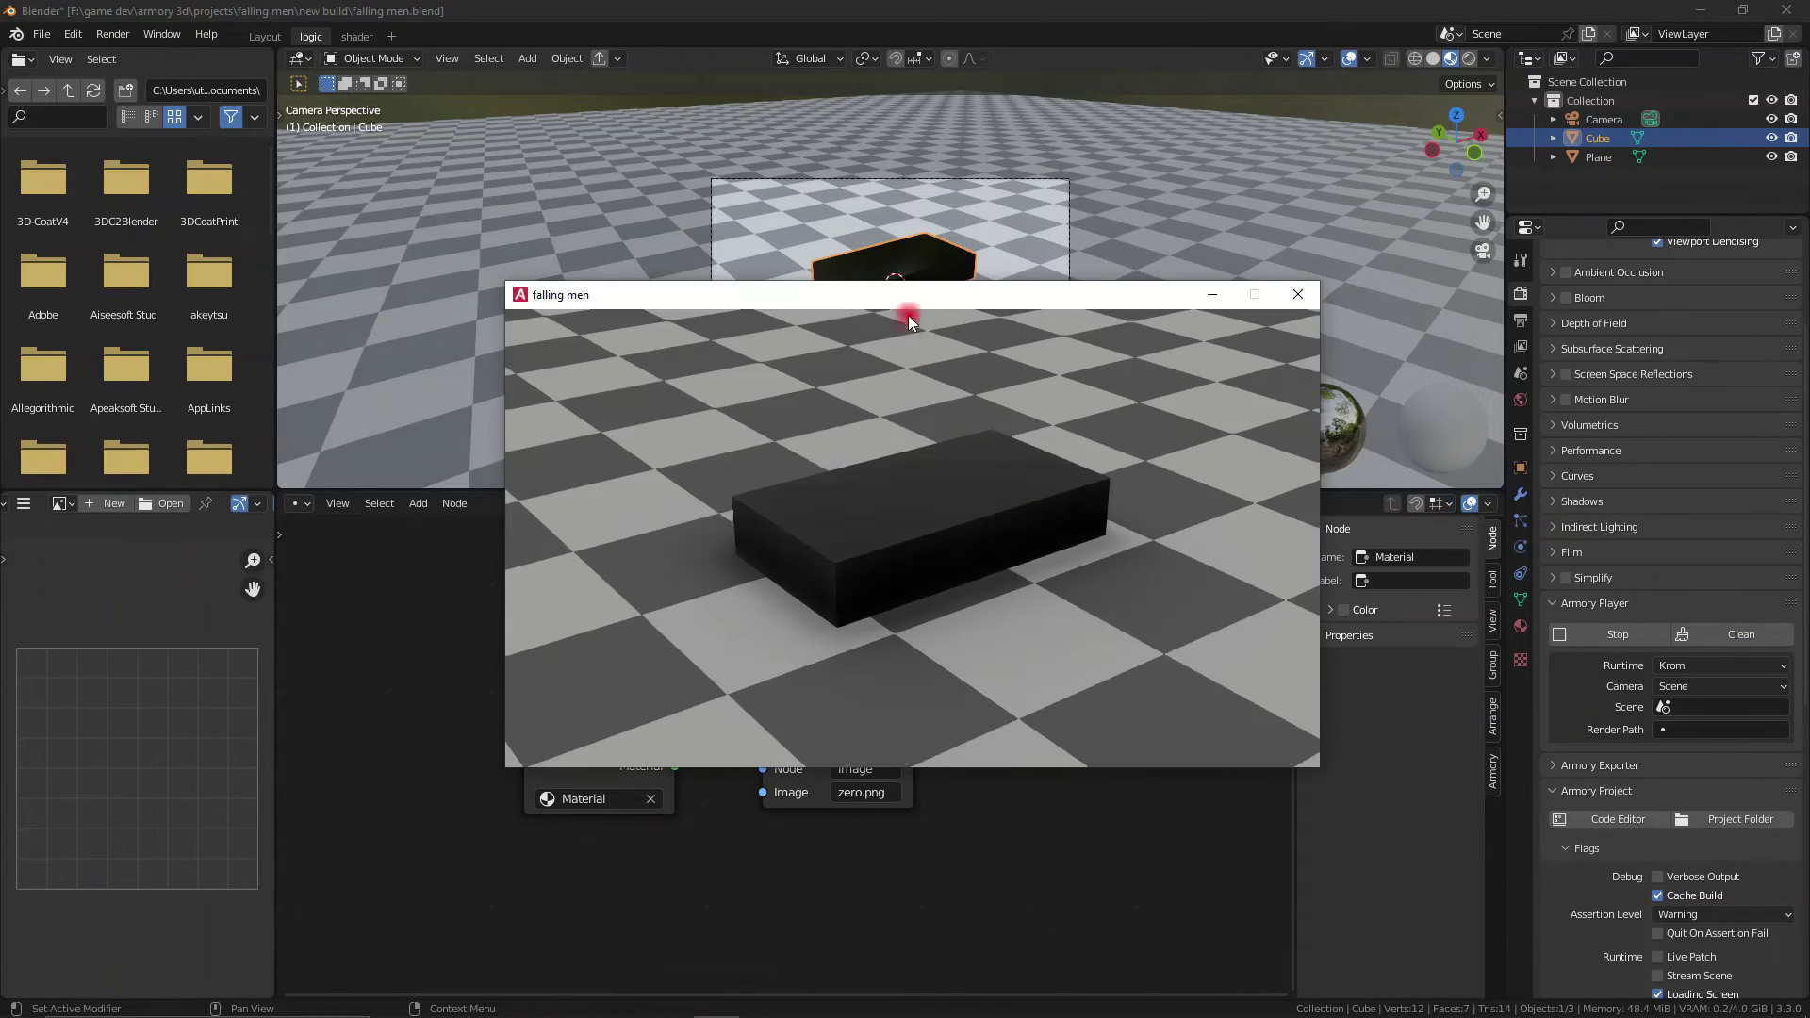
left_click_drag(908, 309, 857, 101)
key("space")
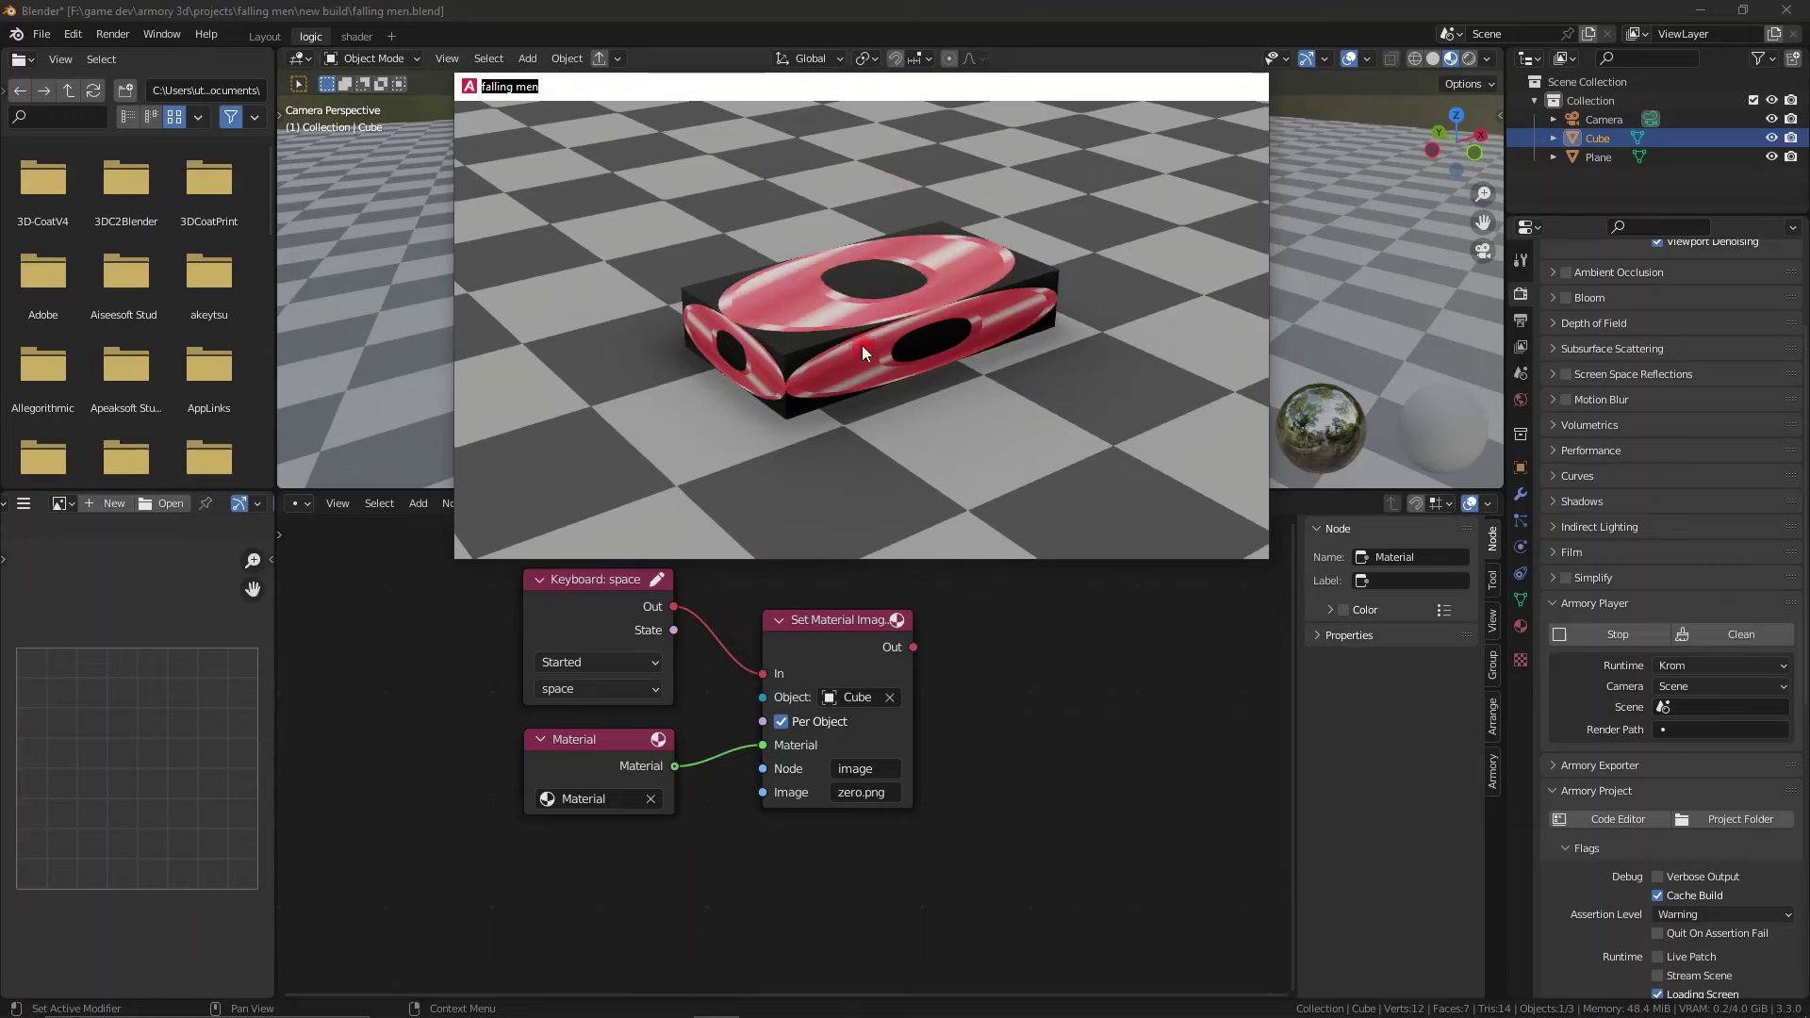
left_click(1259, 83)
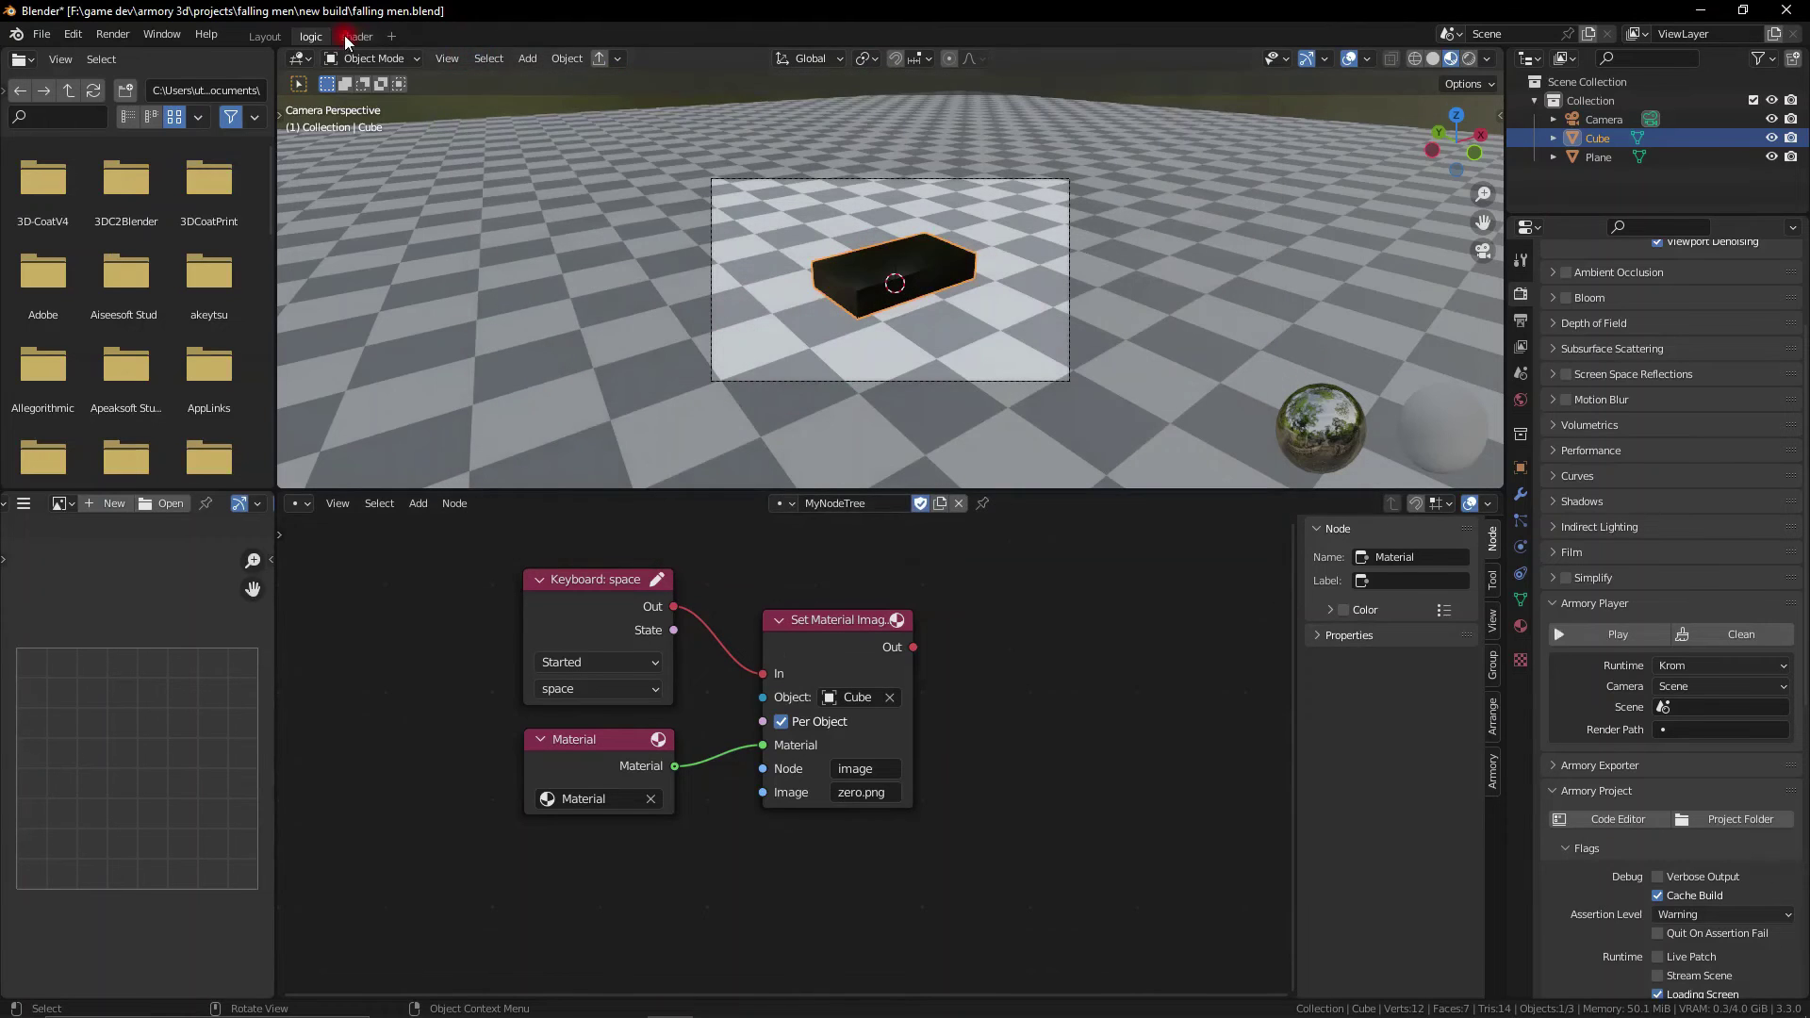
Connect the Image Texture node's Alpha output to the Armory PBR node's Opacity input
left_click(356, 36)
left_click_drag(543, 635, 664, 679)
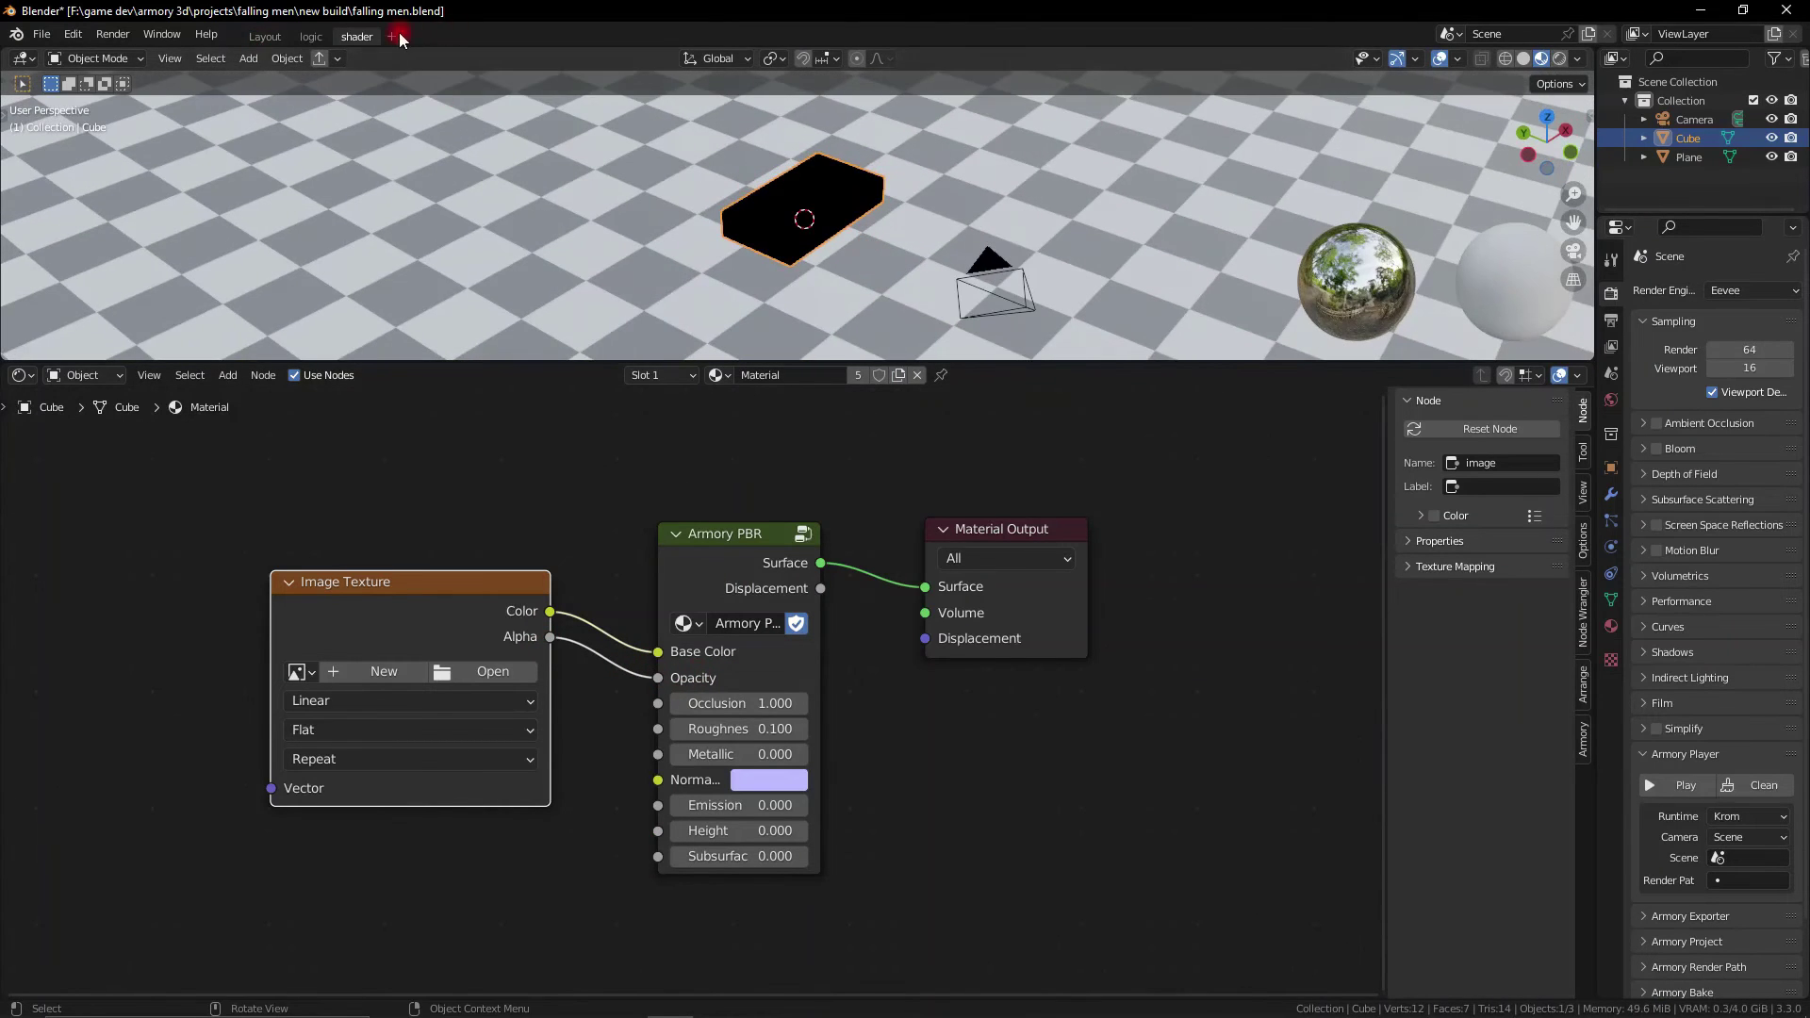
Add a UV Editing workspace and select the cube's upper face to examine its UV layout
left_click(398, 37)
mouse_move(292, 70)
left_click(481, 258)
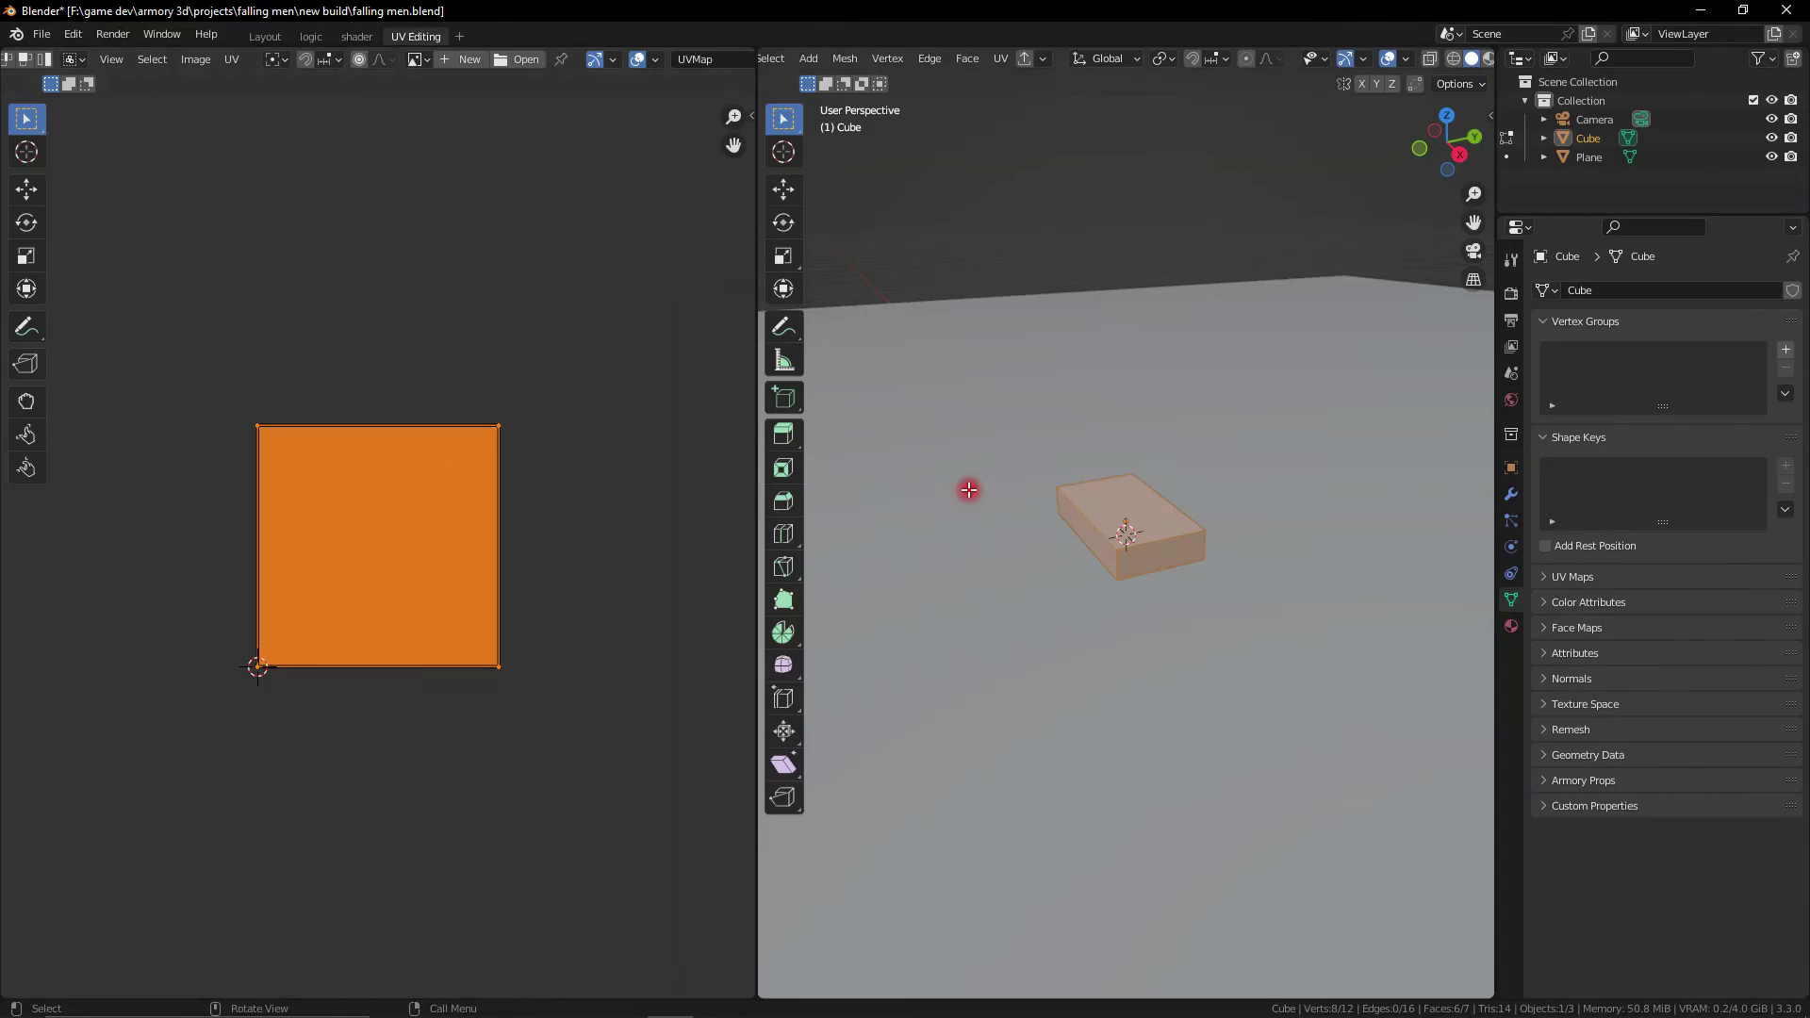
left_click(1135, 530)
left_click(828, 525)
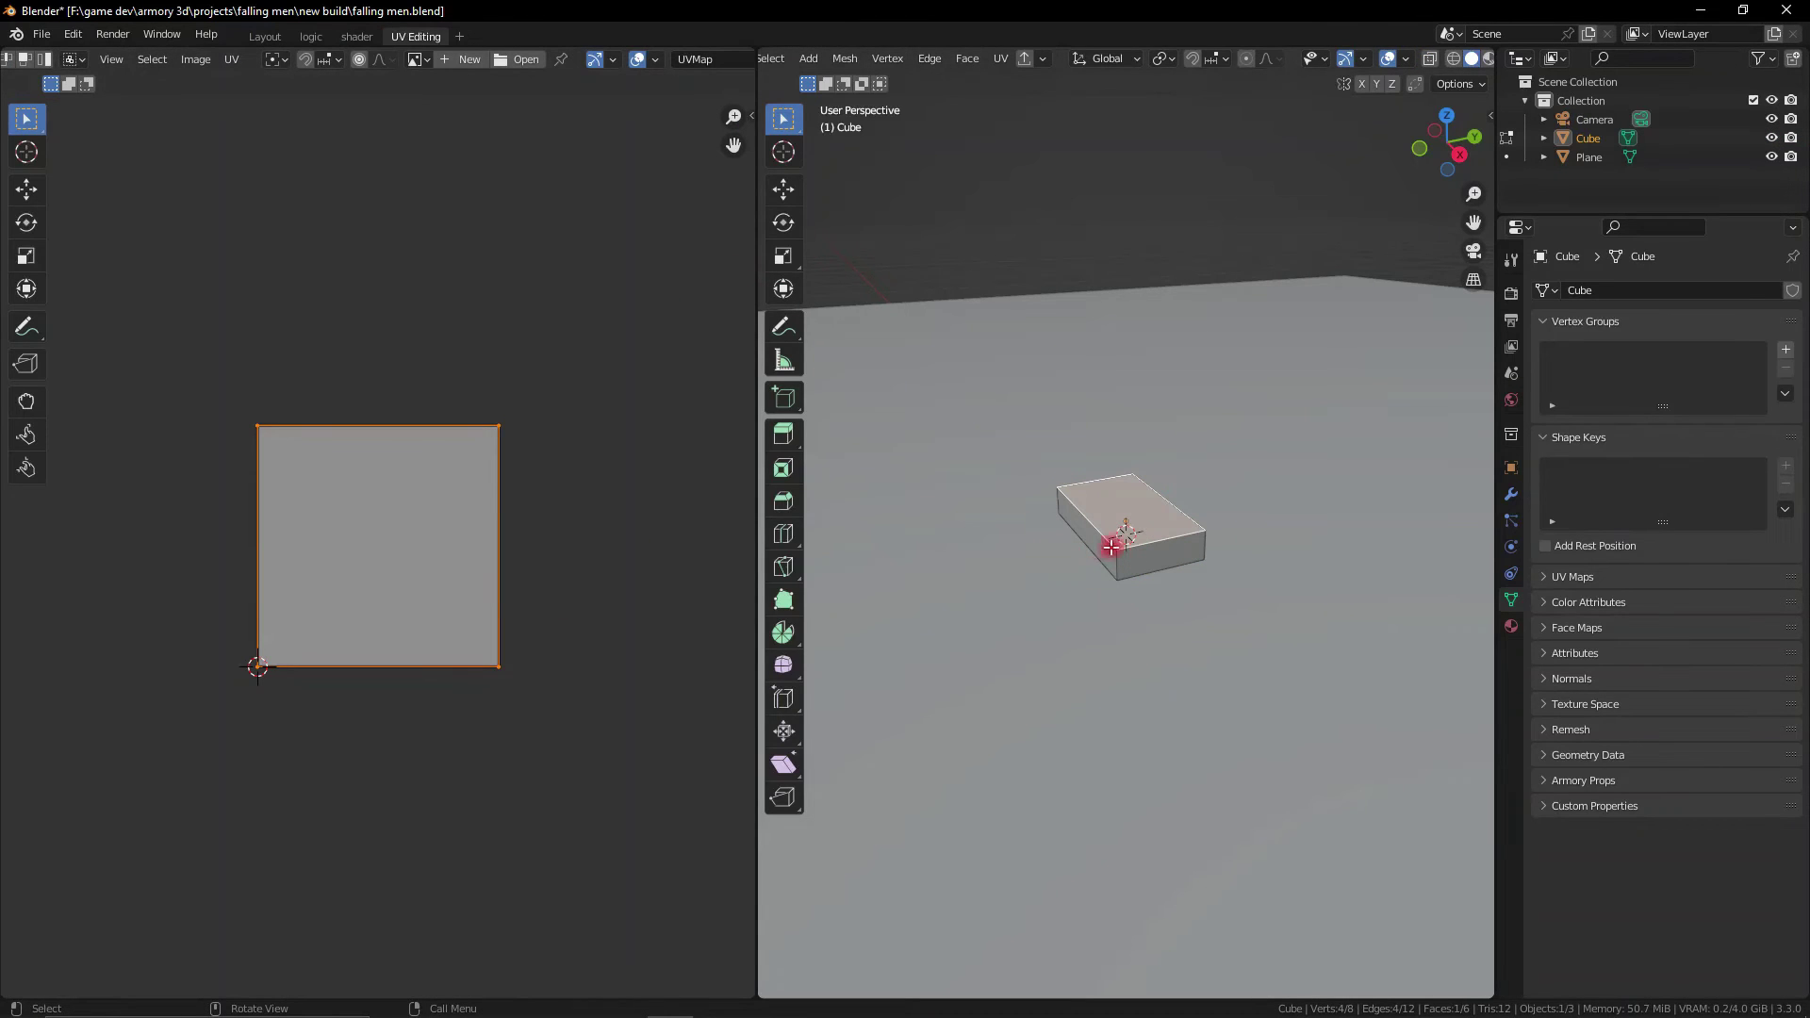
key("F3")
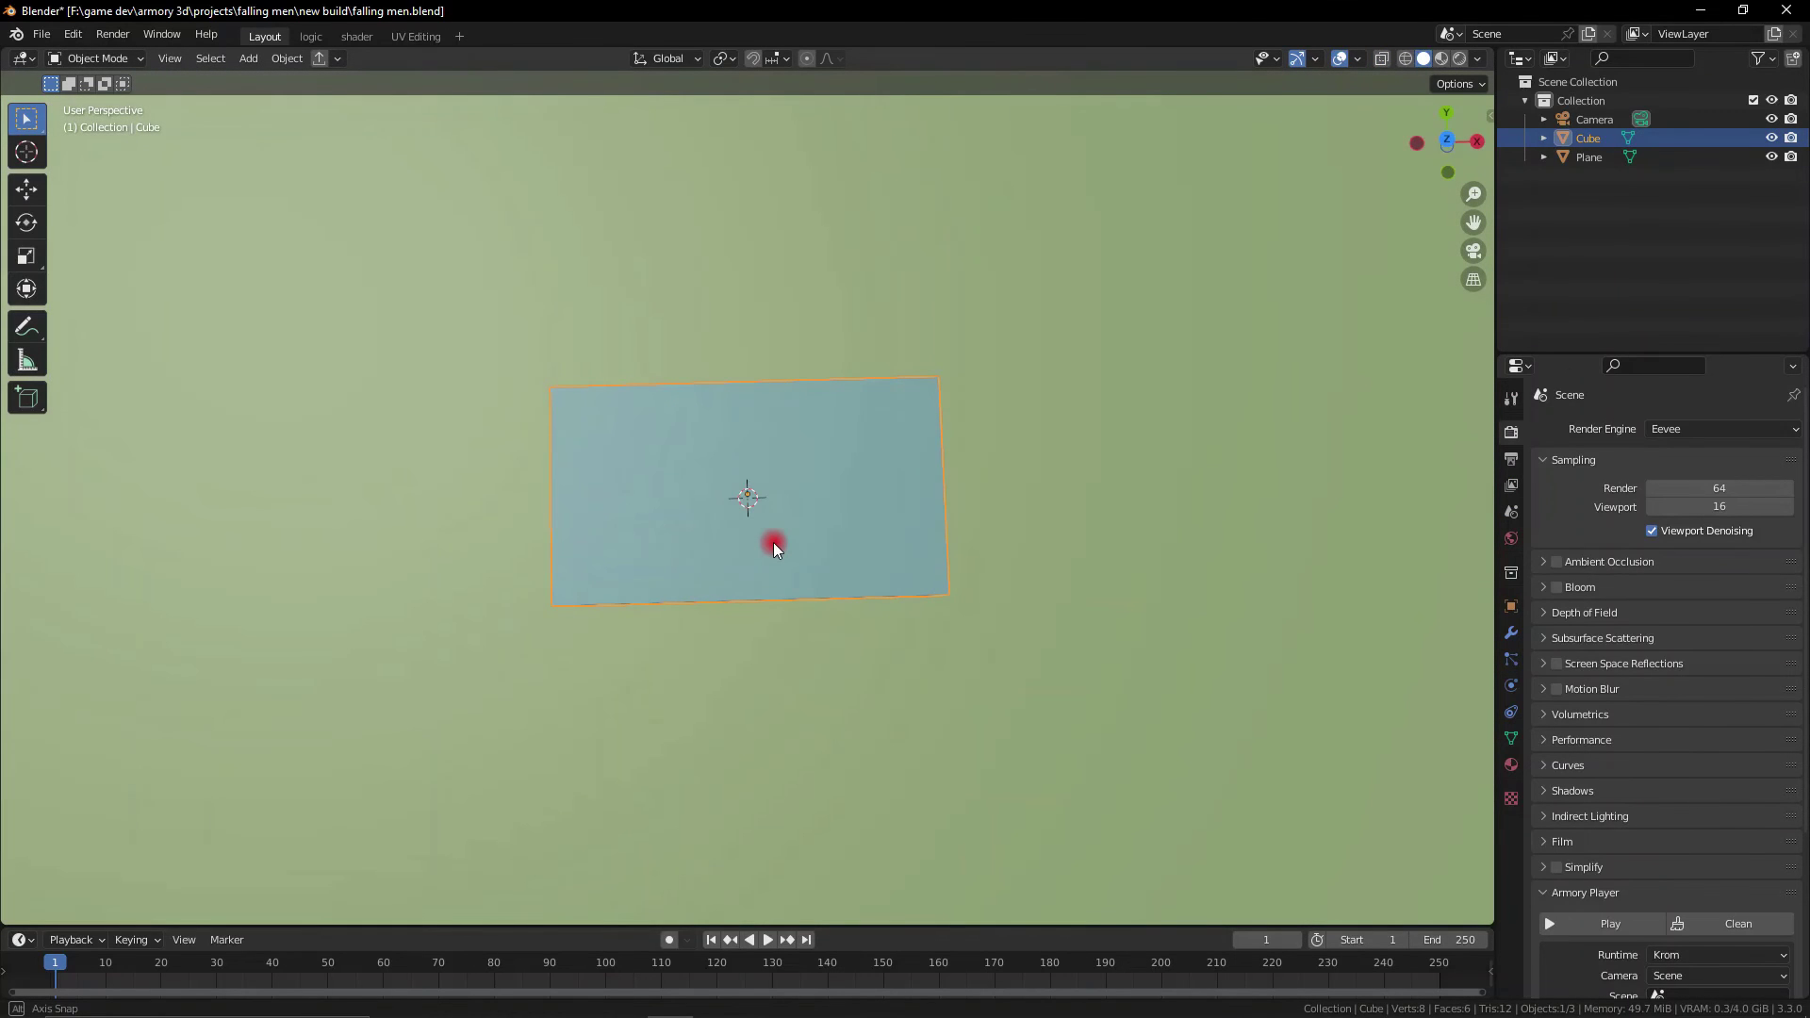
Set the Armory Player camera to Viewport and play the project from above the cube to test the transparent image
middle_click_drag(773, 545, 907, 536)
scroll(1680, 910, "down", 2)
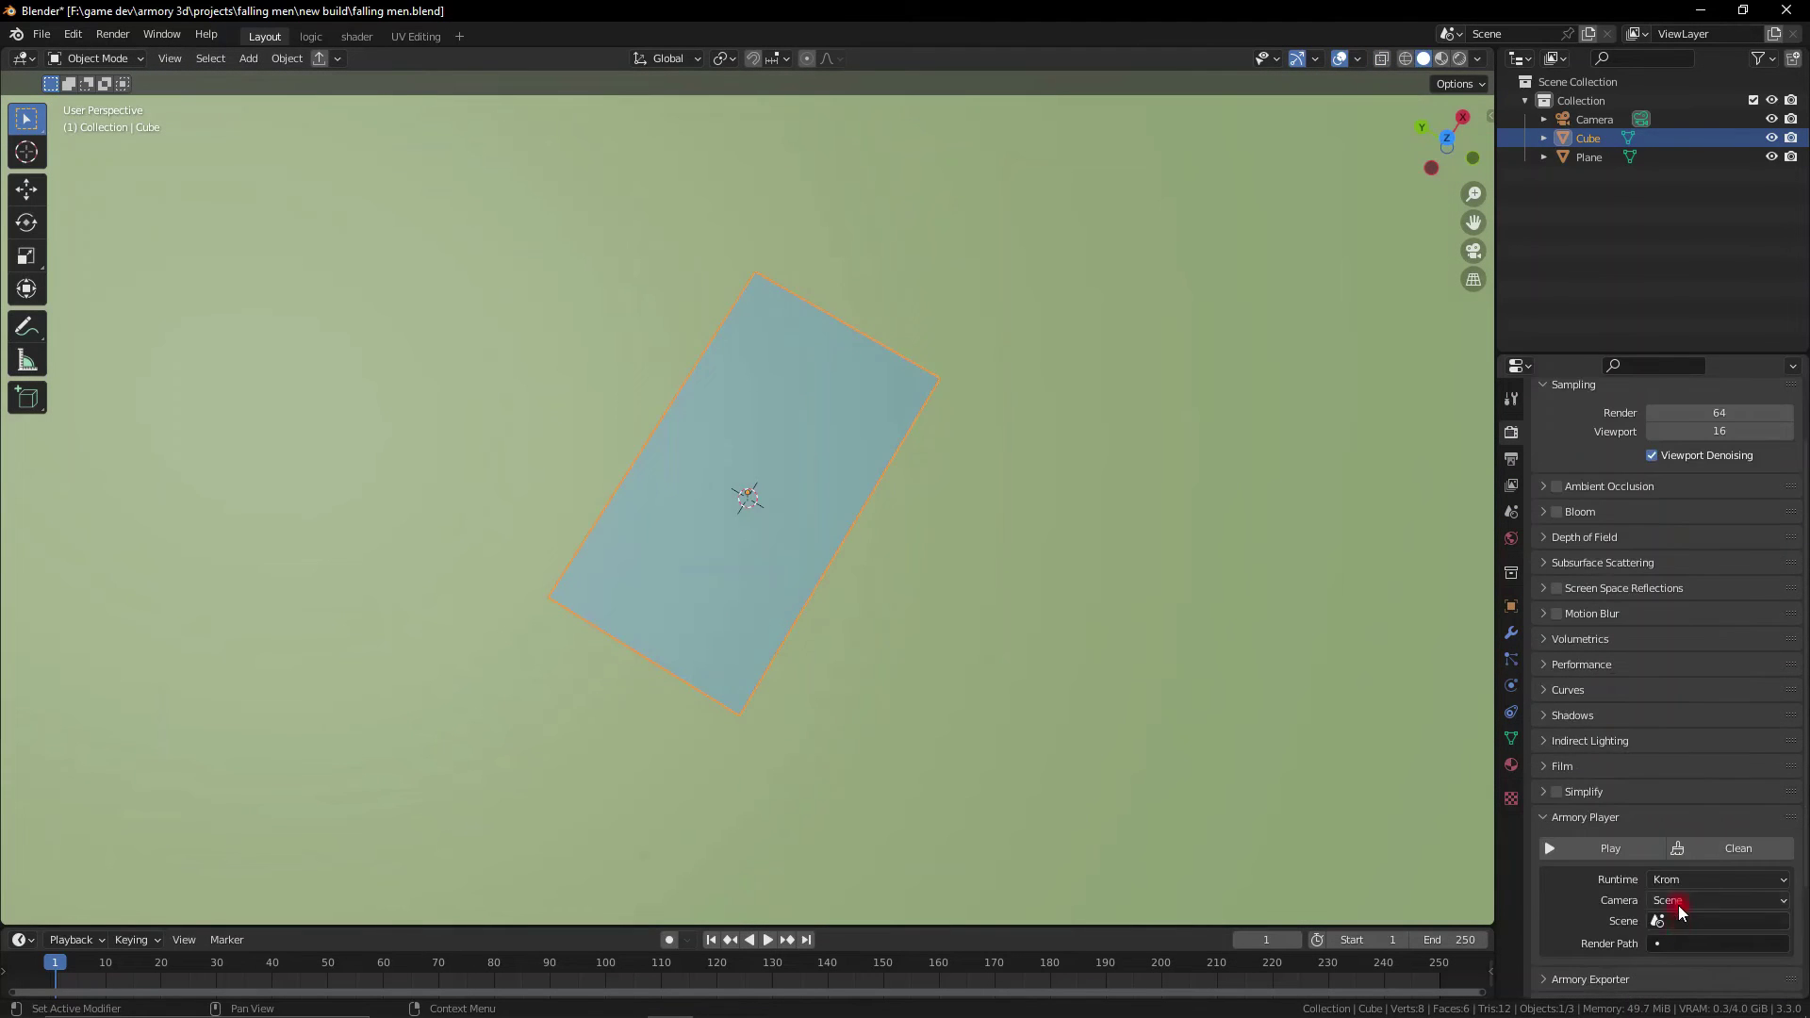
left_click(1678, 904)
left_click(1687, 943)
left_click(1652, 858)
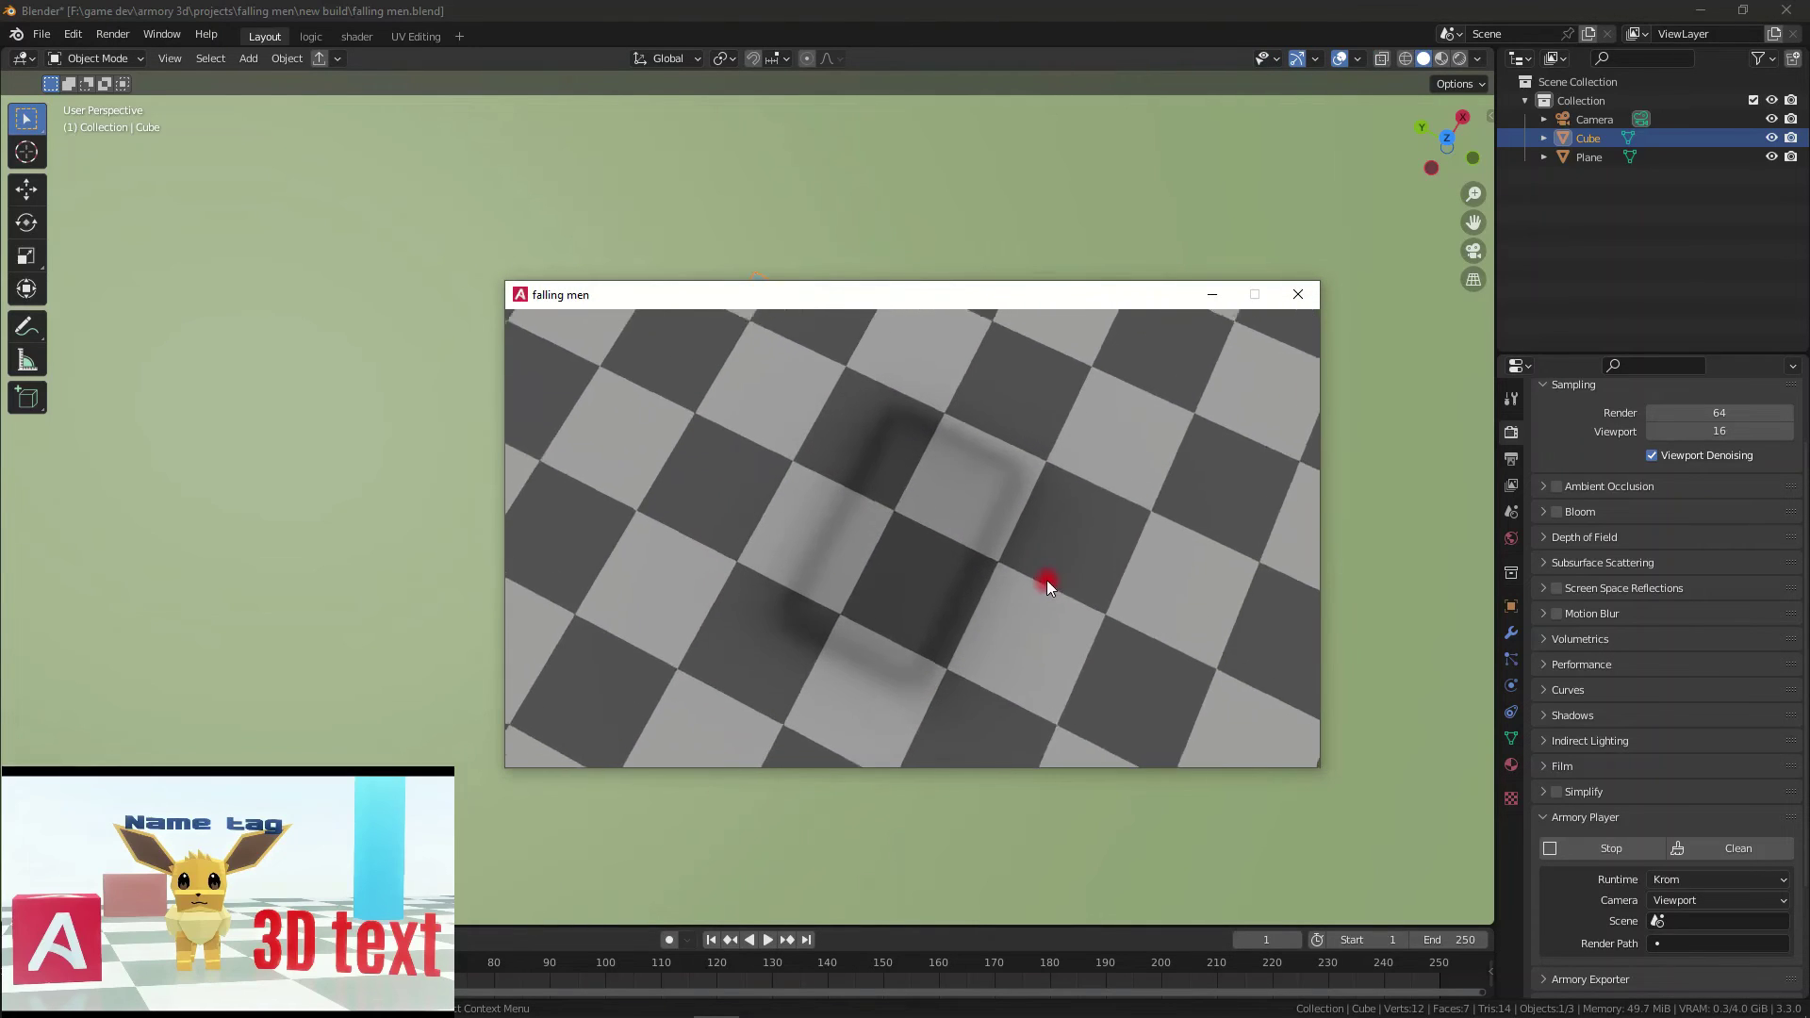
left_click_drag(1001, 579, 969, 534)
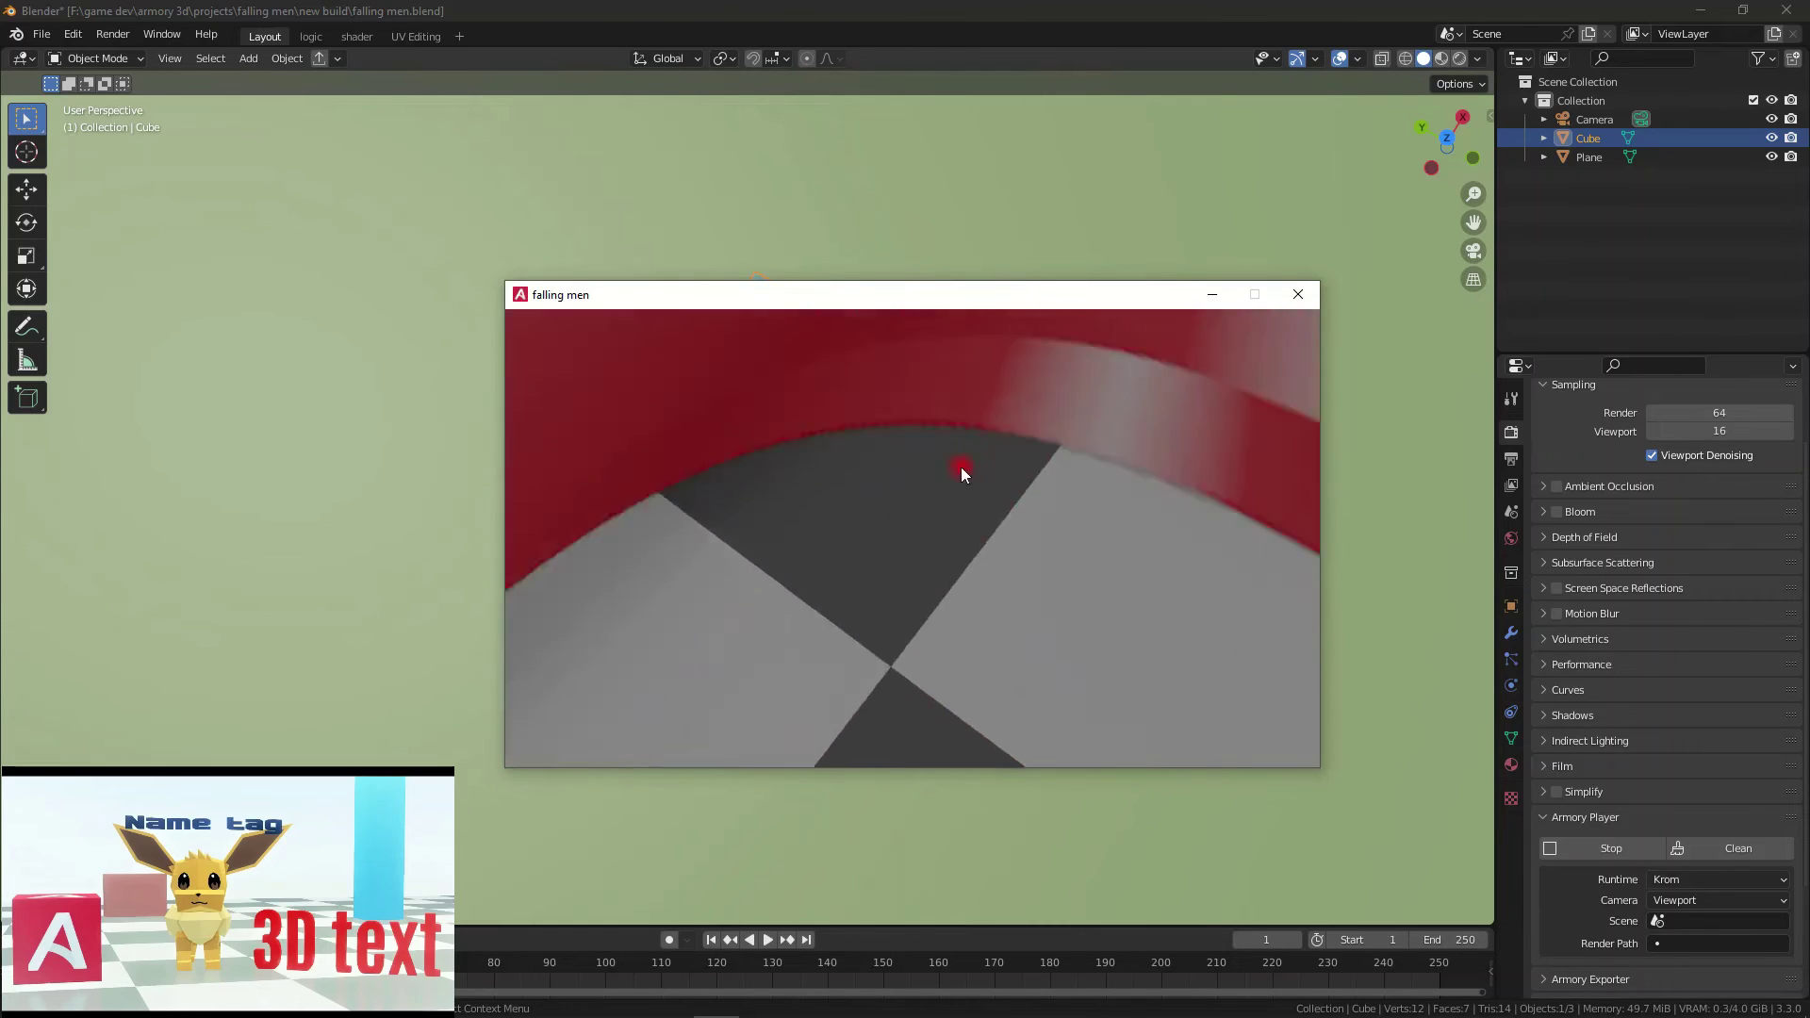